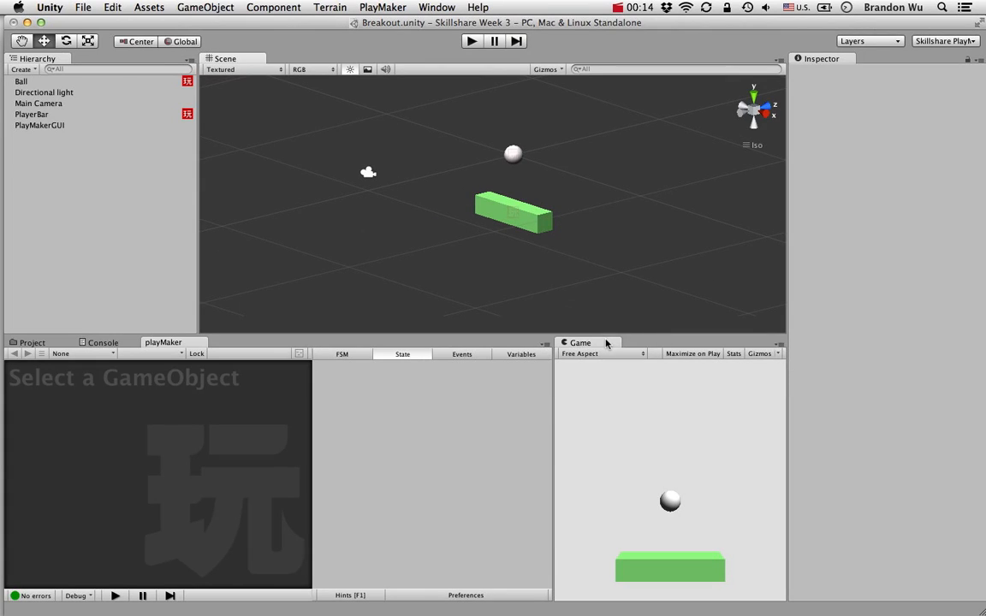
# - Dock the Game view beside the Scene view and move the Main Camera back along Z to about -18.7
pyautogui.moveTo(606, 344); pyautogui.dragTo(508, 176)
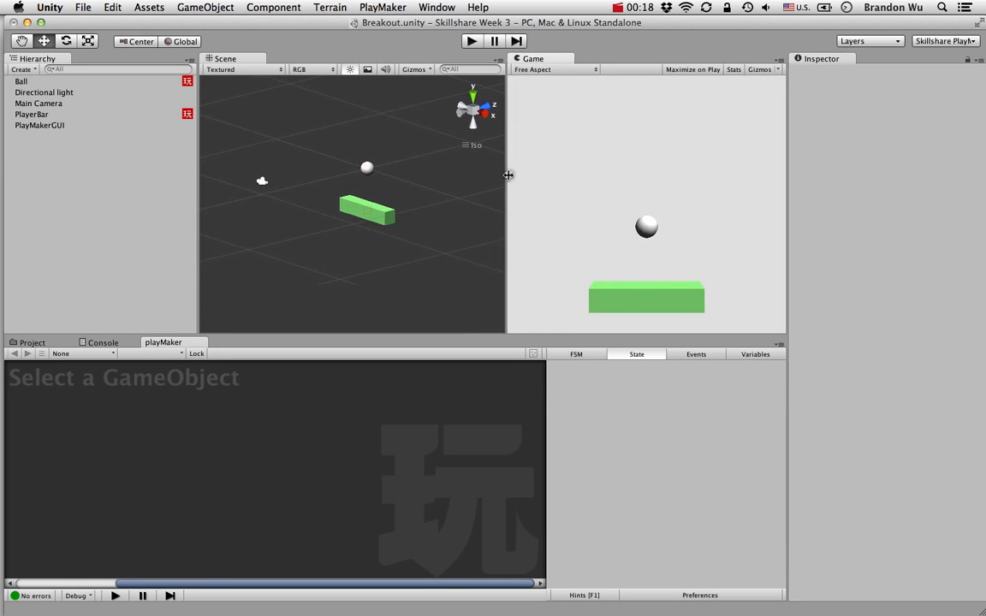
pyautogui.click(86, 103)
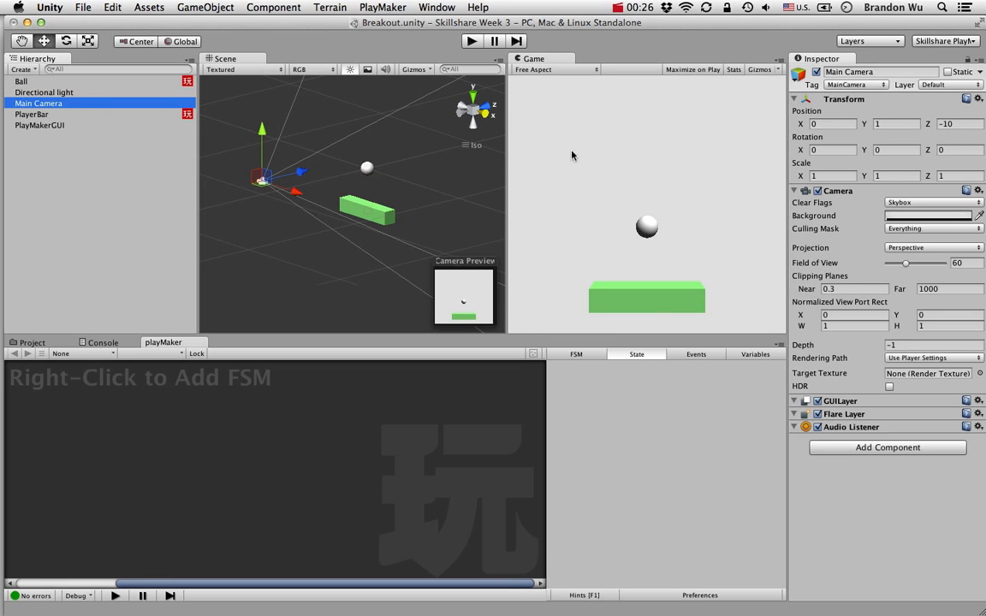
pyautogui.keyDown('alt'); pyautogui.moveTo(325, 167); pyautogui.dragTo(310, 201); pyautogui.keyUp('alt')
pyautogui.scroll(-5, 309, 201)
pyautogui.moveTo(325, 205)
pyautogui.mouseDown(button='middle')
pyautogui.moveTo(335, 229)
pyautogui.moveTo(339, 200)
pyautogui.mouseUp(button='middle')
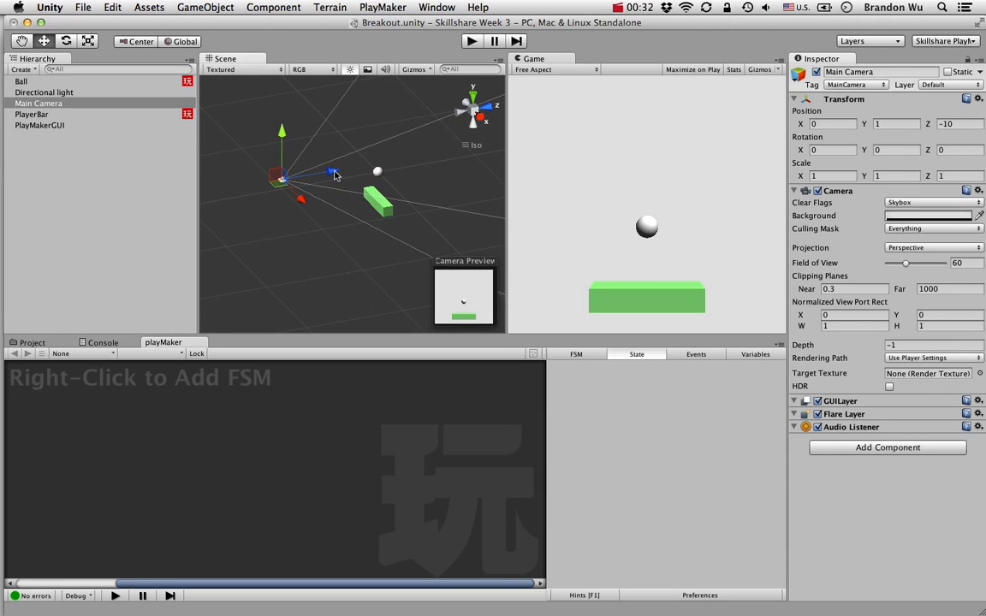
pyautogui.moveTo(334, 175); pyautogui.dragTo(263, 193)
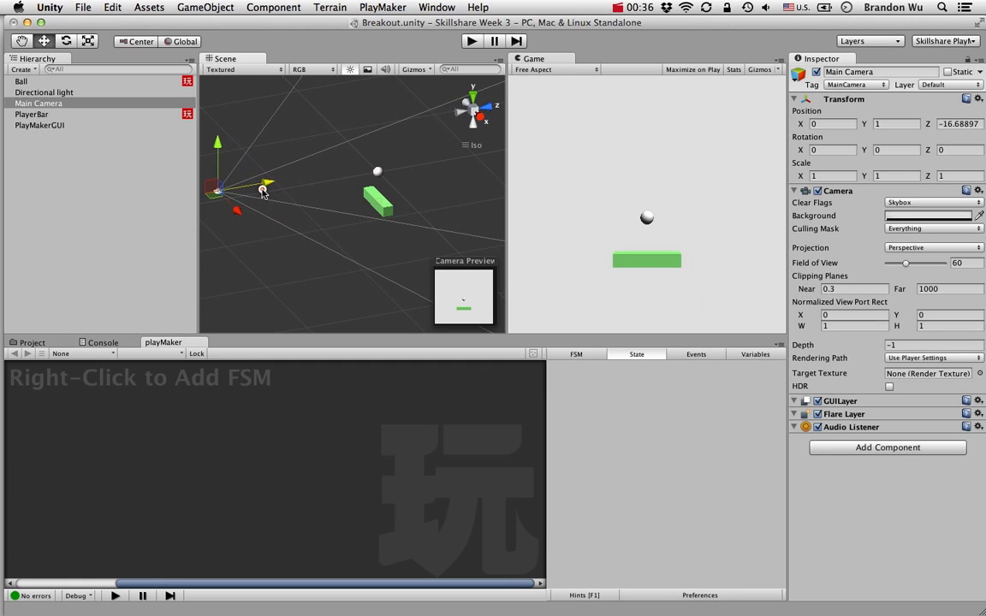
pyautogui.moveTo(263, 193); pyautogui.dragTo(325, 202, button='middle')
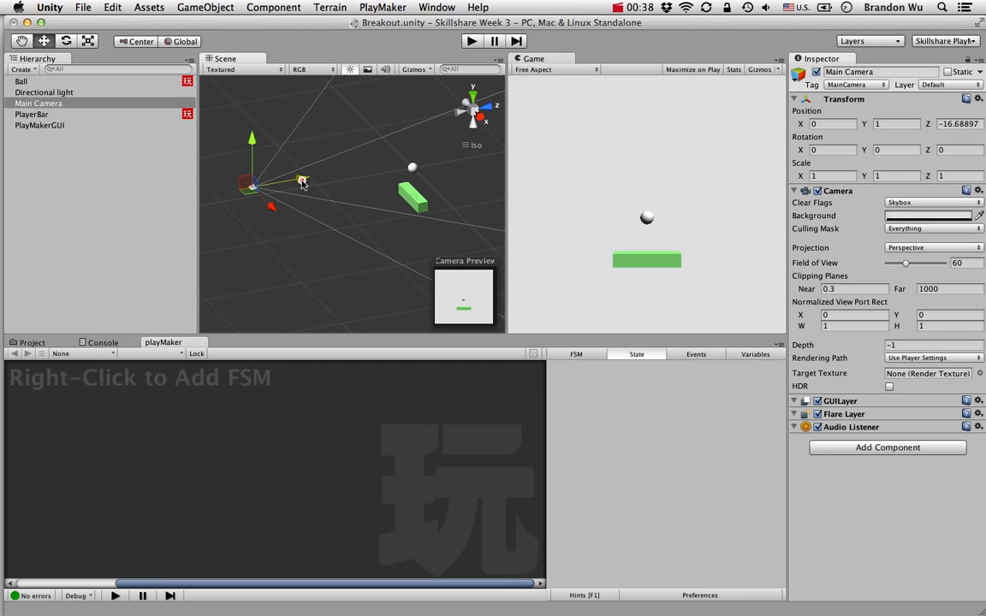
pyautogui.moveTo(302, 184); pyautogui.dragTo(285, 197)
pyautogui.moveTo(300, 221); pyautogui.dragTo(331, 212, button='middle')
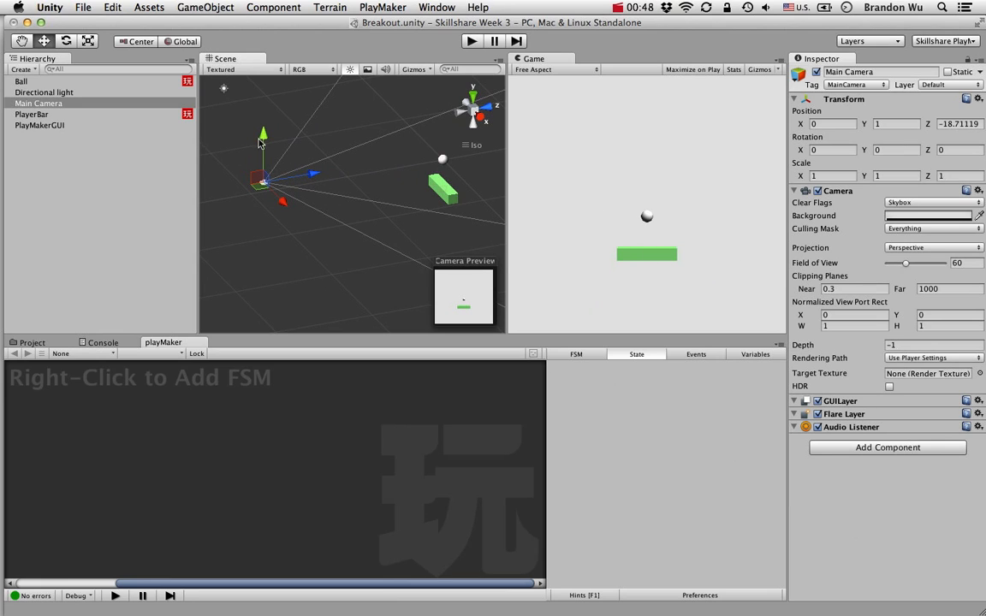
# - Position the Main Camera at about Y 4.28 and Z -19.19, and save the scene
pyautogui.moveTo(263, 134); pyautogui.dragTo(281, 91)
pyautogui.scroll(-5, 321, 171)
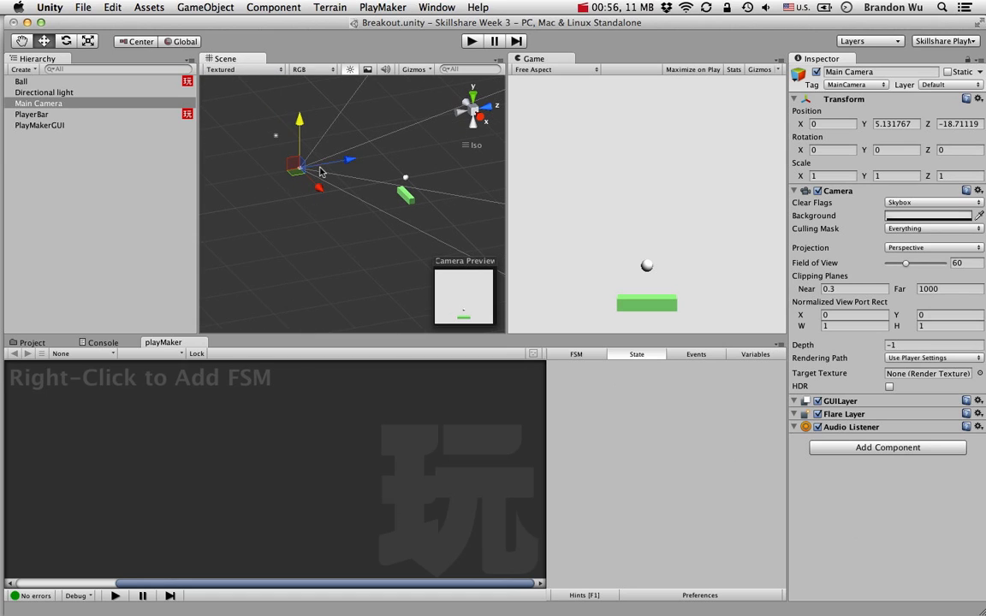
pyautogui.moveTo(369, 162); pyautogui.dragTo(358, 183, button='middle')
pyautogui.moveTo(342, 183)
pyautogui.mouseDown()
pyautogui.moveTo(326, 186)
pyautogui.moveTo(340, 184)
pyautogui.mouseUp()
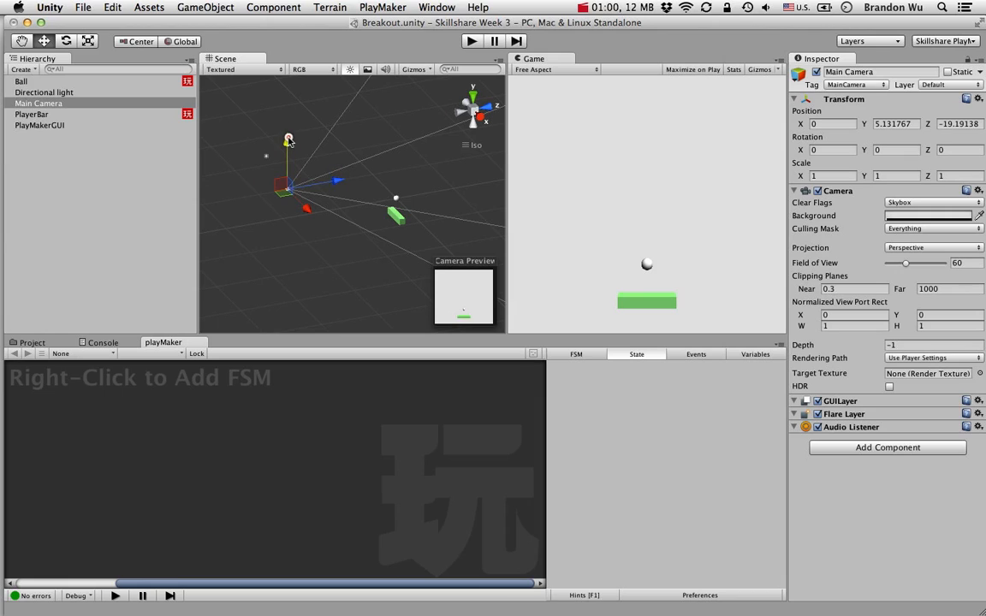
pyautogui.moveTo(289, 142); pyautogui.dragTo(290, 146)
pyautogui.press('super+s')
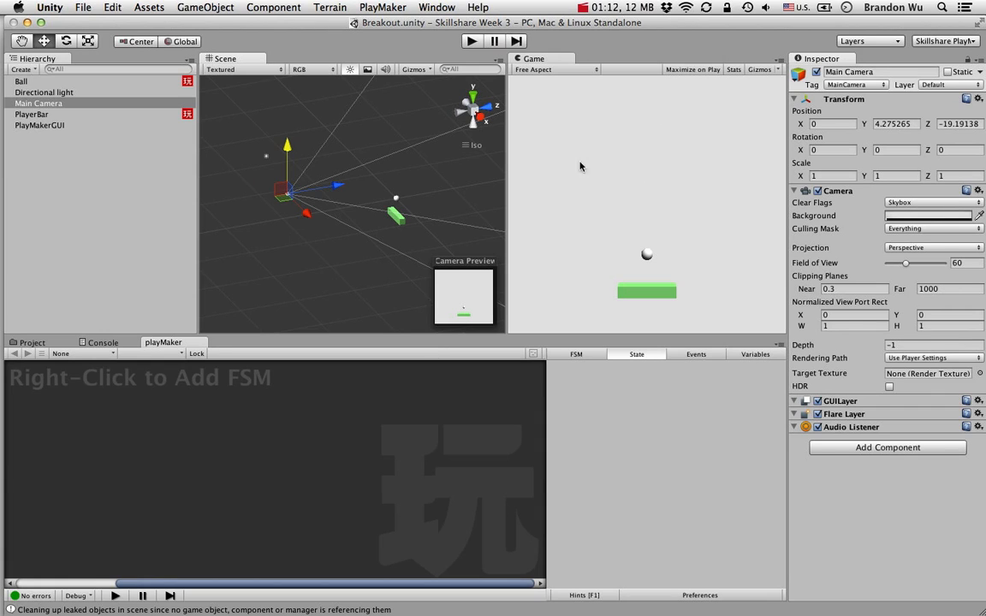
pyautogui.moveTo(509, 153)
pyautogui.mouseDown()
pyautogui.moveTo(402, 150)
pyautogui.moveTo(460, 157)
pyautogui.moveTo(419, 155)
pyautogui.moveTo(423, 168)
pyautogui.moveTo(511, 169)
pyautogui.mouseUp()
pyautogui.click(97, 184)
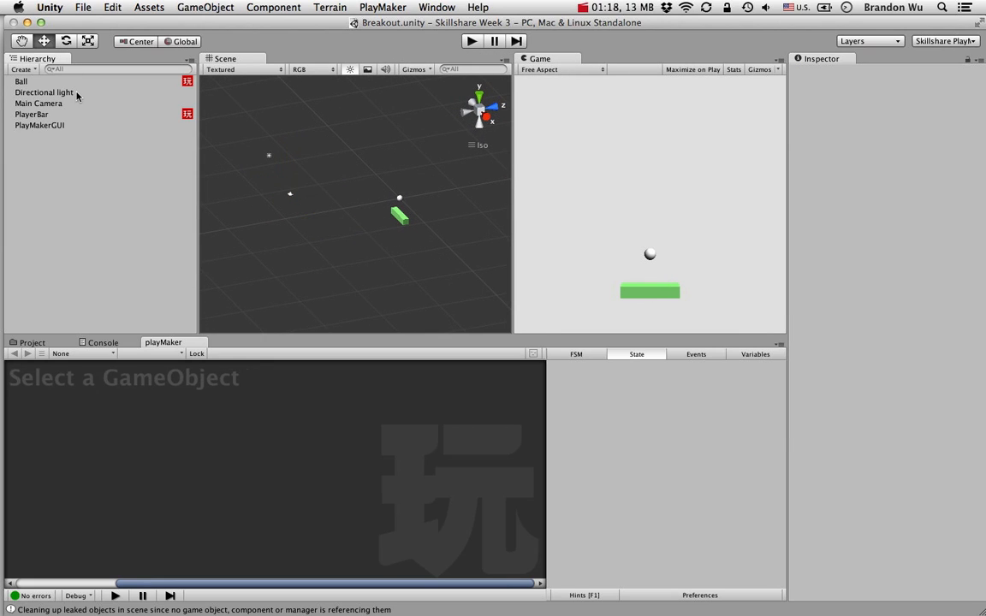
pyautogui.click(74, 104)
pyautogui.click(75, 116)
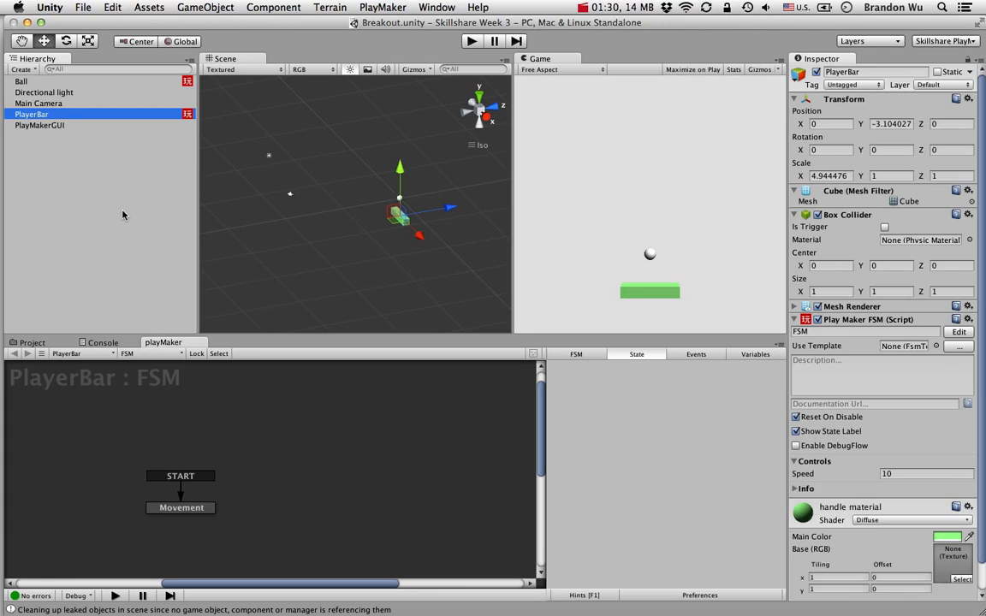
pyautogui.click(123, 214)
# - Create a cube in the scene and reset its transform
pyautogui.click(23, 70)
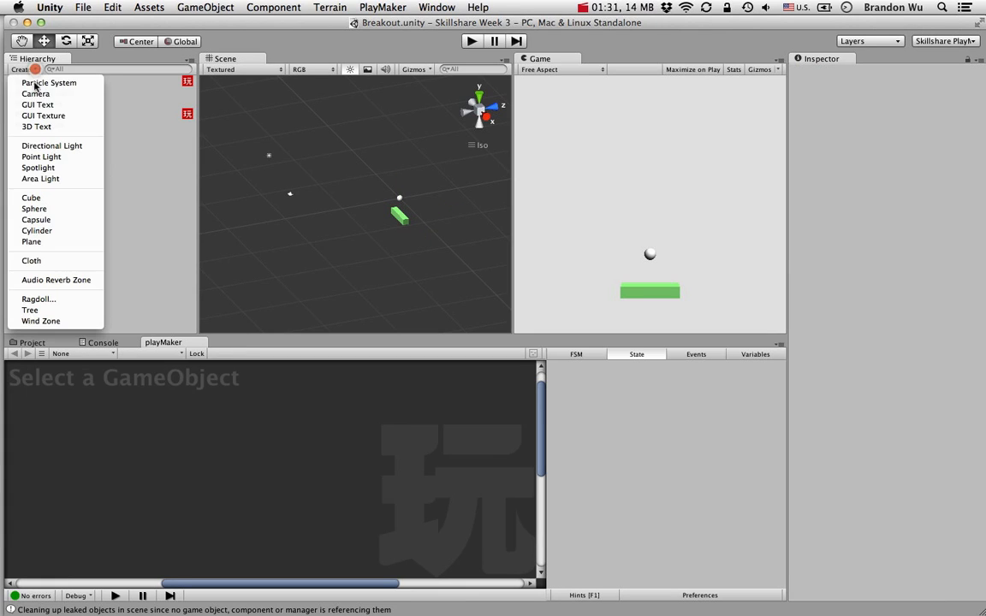
pyautogui.click(54, 202)
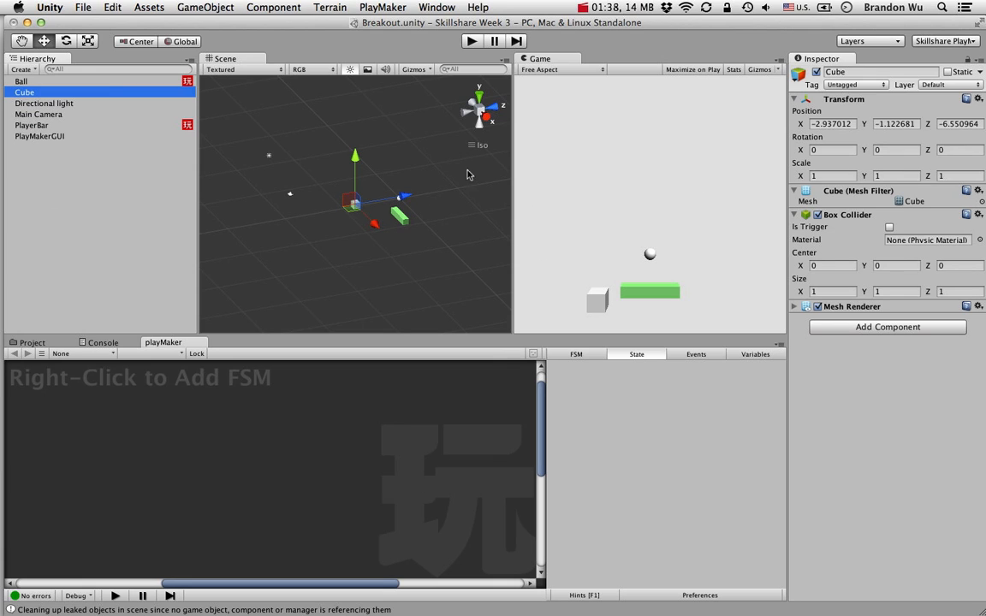
pyautogui.click(980, 100)
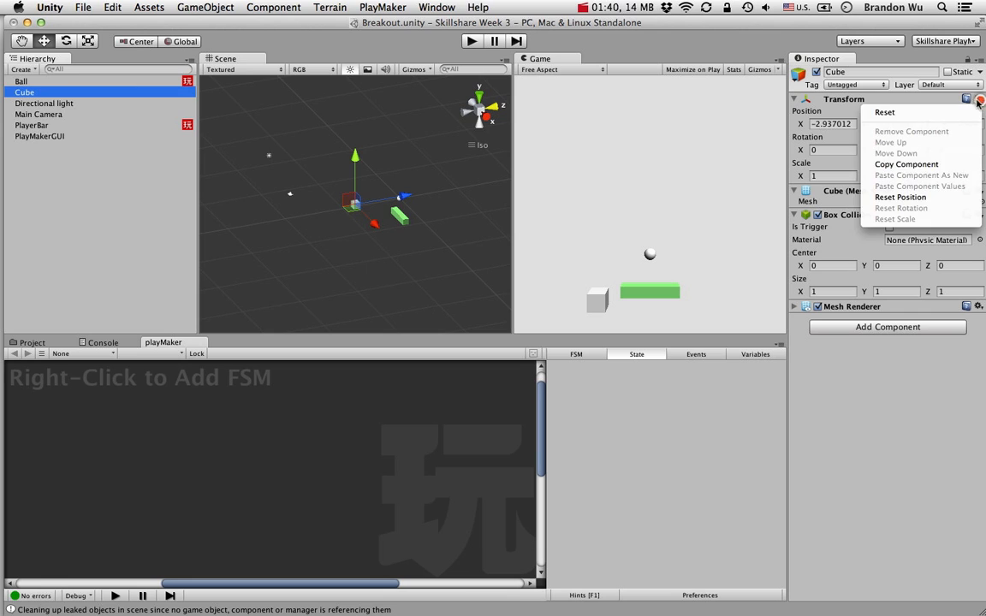
pyautogui.click(849, 178)
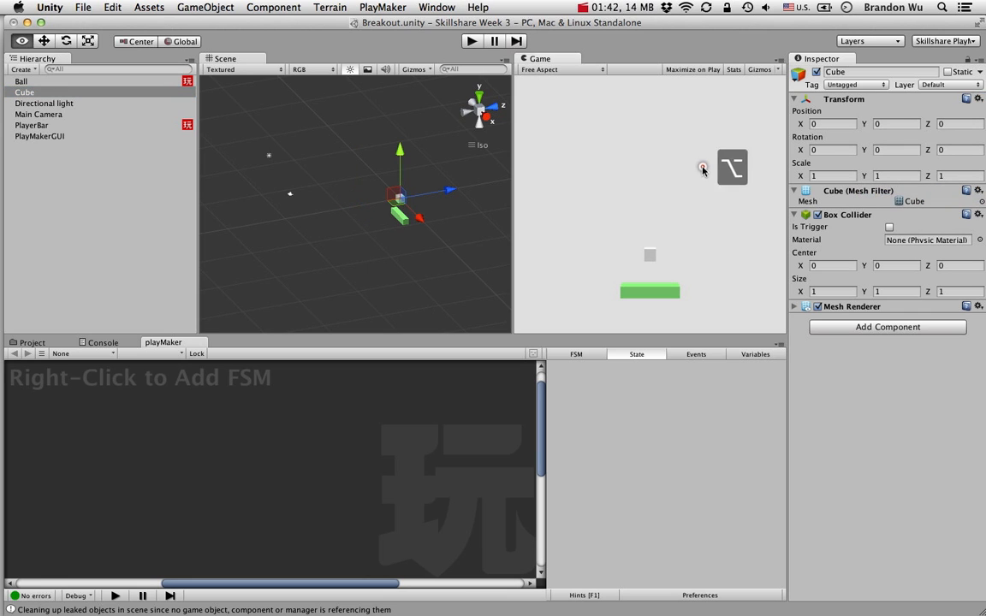
# - Raise the cube above the ball to about Y 8.93
pyautogui.keyDown('alt'); pyautogui.moveTo(469, 204); pyautogui.dragTo(378, 203); pyautogui.keyUp('alt')
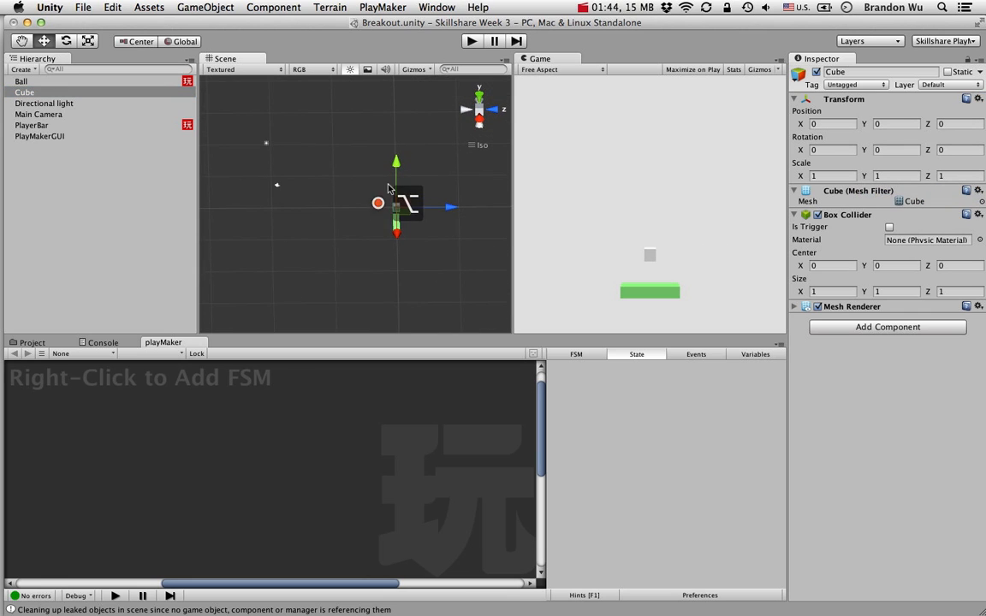
pyautogui.moveTo(397, 162); pyautogui.dragTo(409, 117)
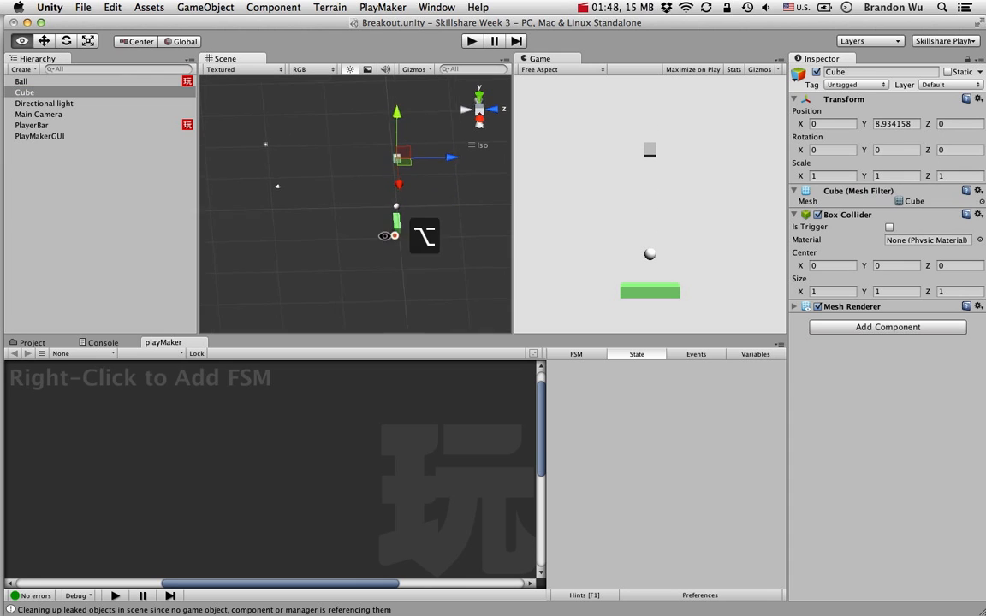
# - Stretch the cube into a horizontal bar by setting its X scale to 5
pyautogui.keyDown('alt'); pyautogui.moveTo(399, 233); pyautogui.dragTo(583, 214); pyautogui.keyUp('alt')
pyautogui.press('r')
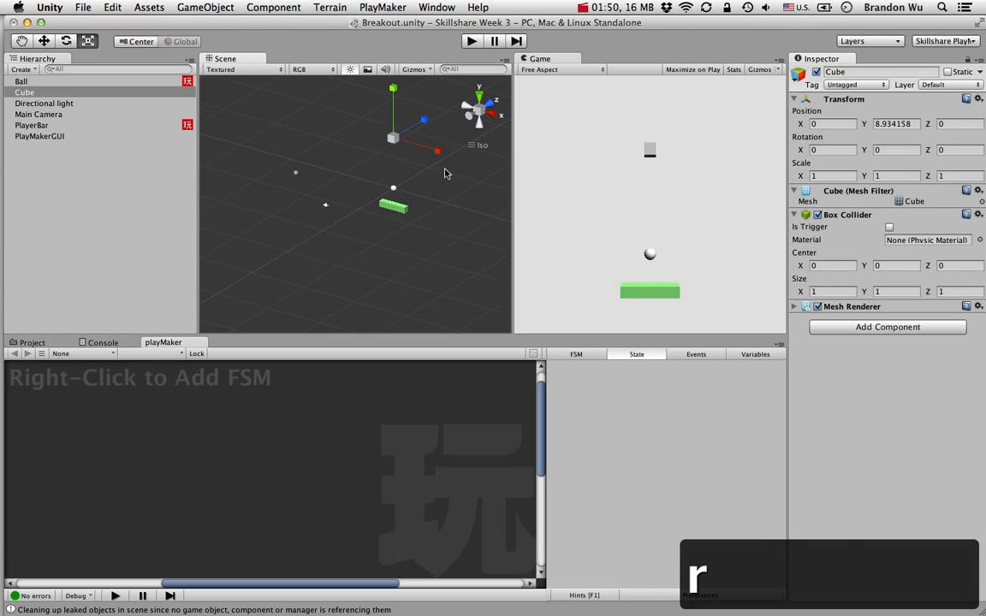
pyautogui.moveTo(437, 157); pyautogui.dragTo(613, 177)
pyautogui.click(829, 176)
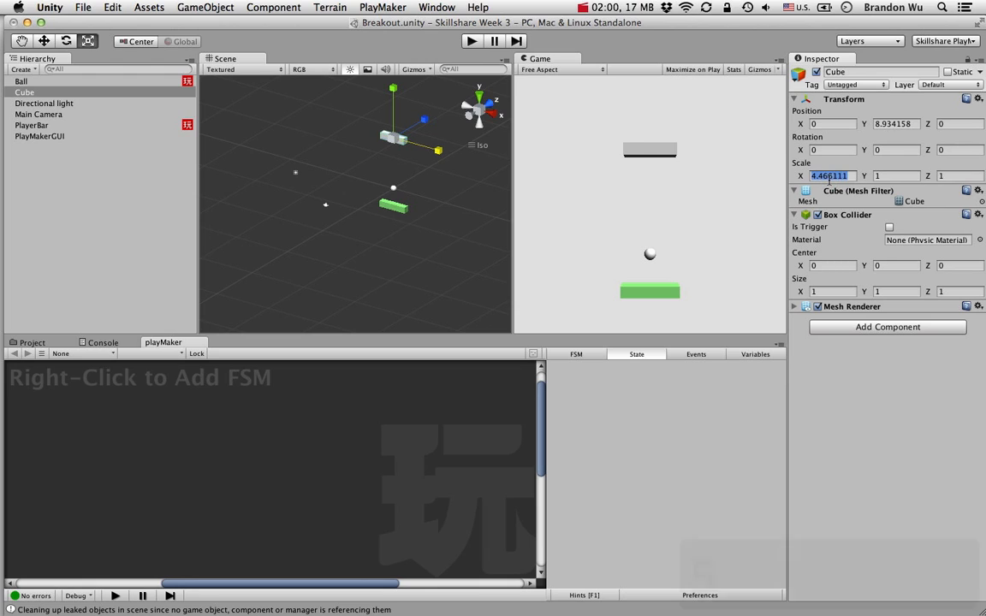
pyautogui.write('5')
pyautogui.press('Return')
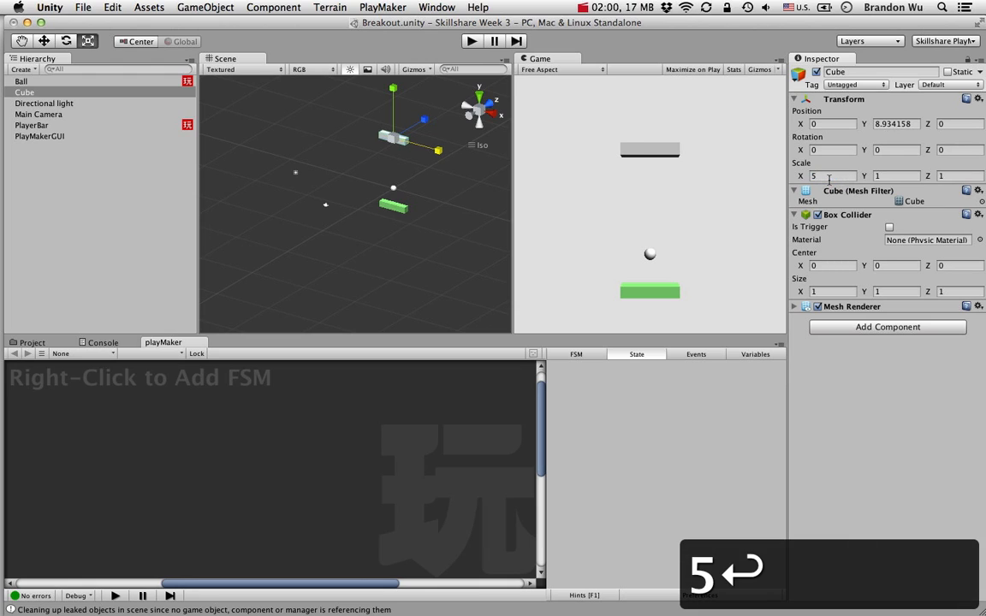
# - Move the cube along X to about -8.19, at the left edge of the game area
pyautogui.click(44, 41)
pyautogui.moveTo(437, 152); pyautogui.dragTo(390, 155)
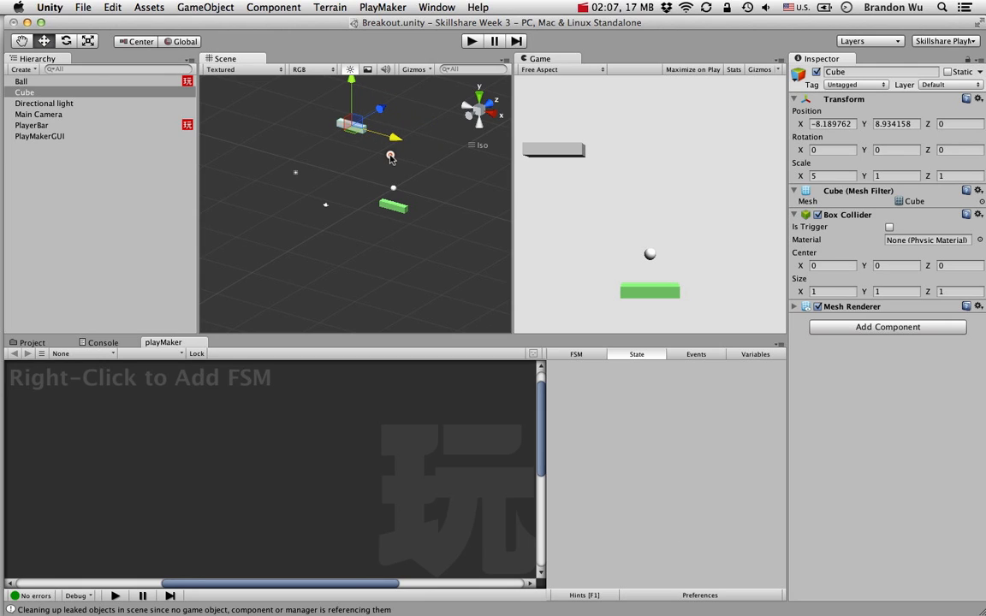
# - Rename the cube to Bar and save the scene
pyautogui.click(95, 103)
pyautogui.click(95, 93)
pyautogui.press('Return')
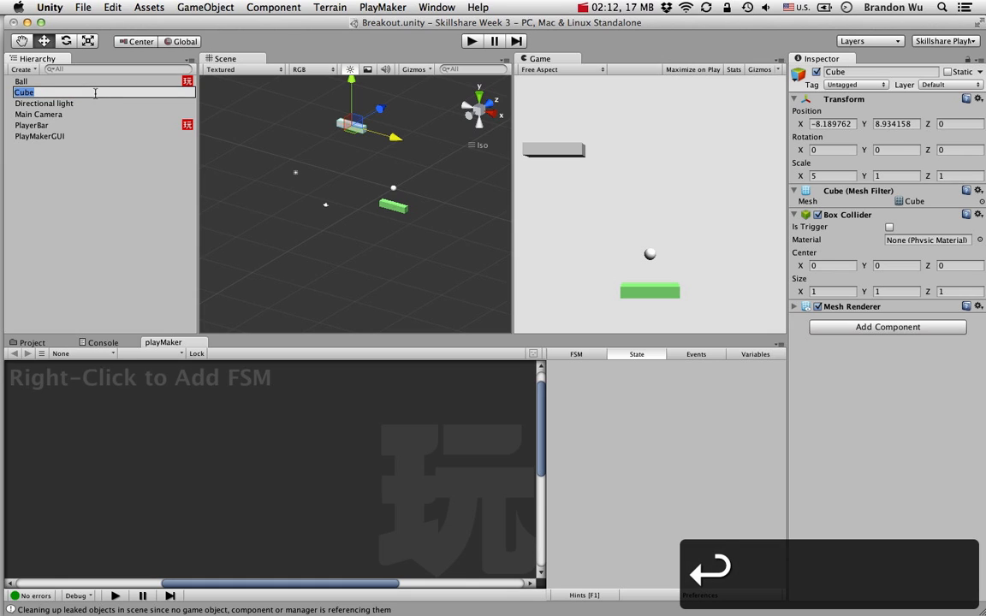
pyautogui.write('Bar')
pyautogui.press('Return')
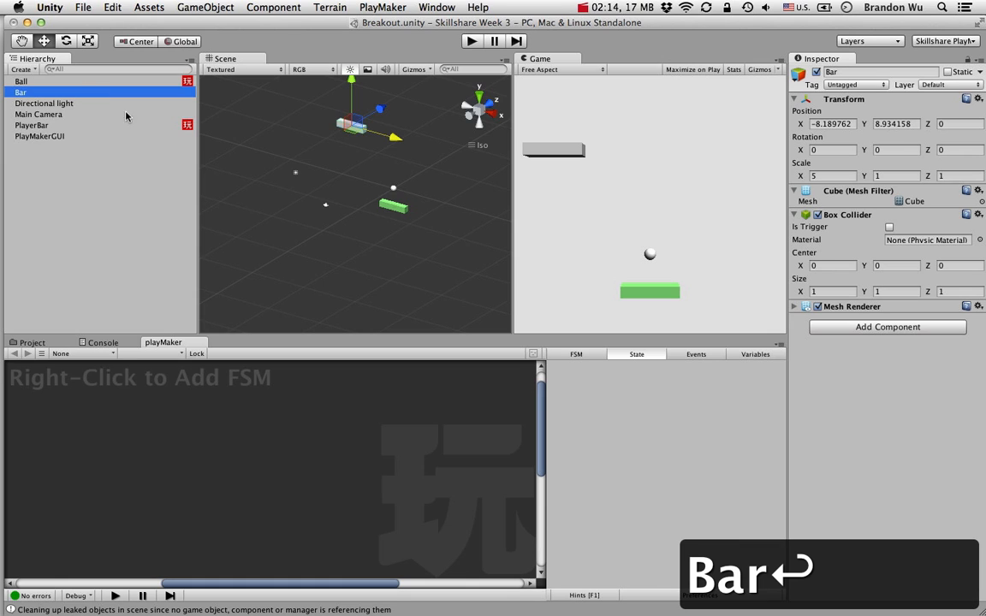
pyautogui.press('super+s')
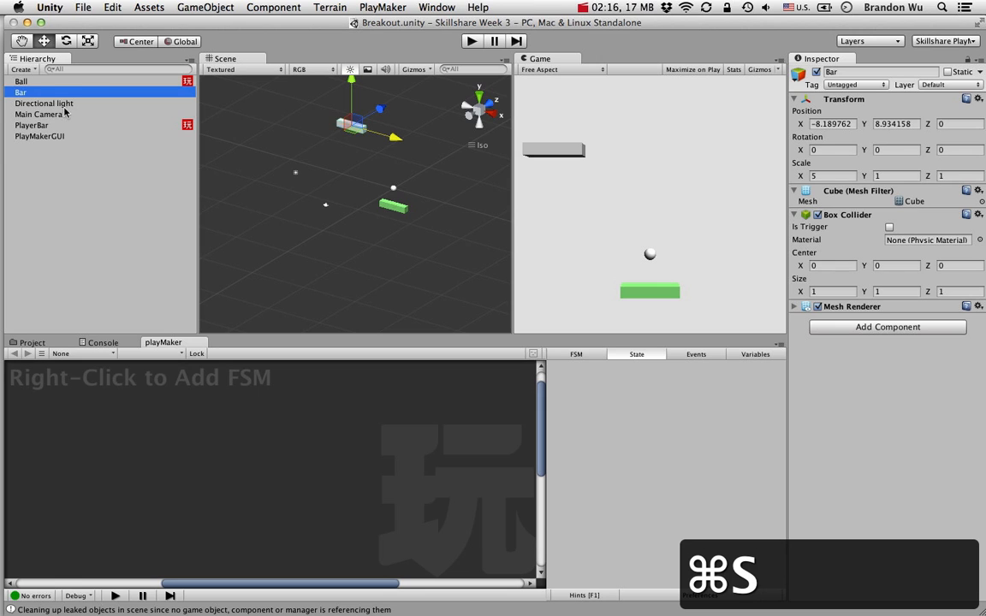
pyautogui.click(62, 104)
pyautogui.click(65, 94)
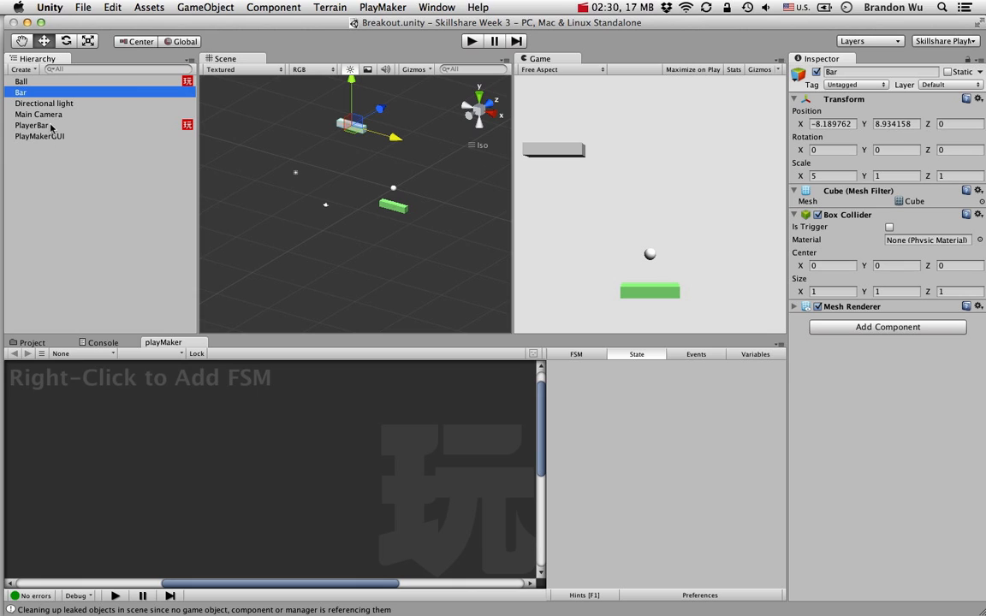
pyautogui.click(62, 206)
pyautogui.click(46, 95)
pyautogui.press('super+d')
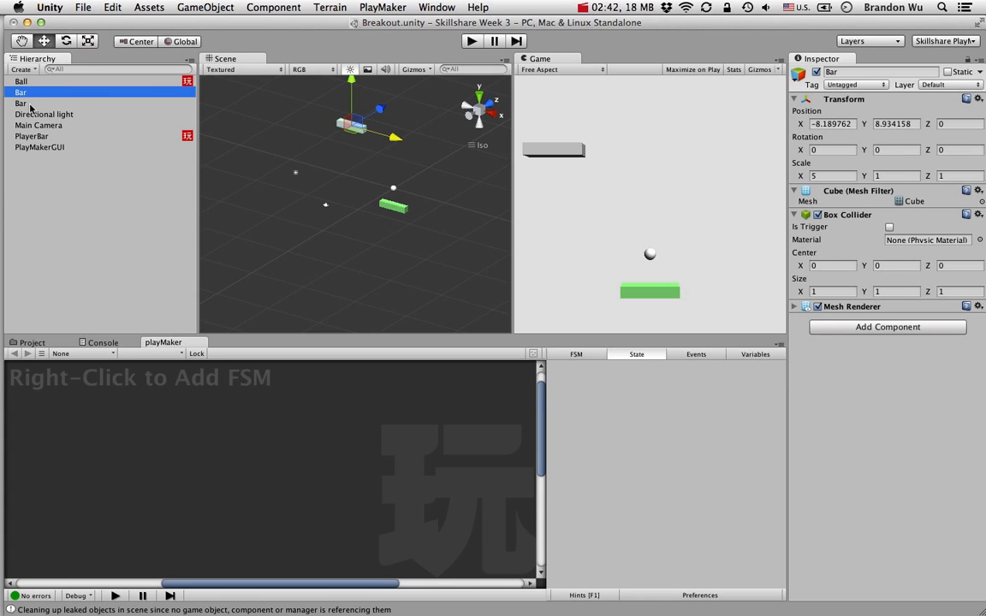
pyautogui.press('super+z')
pyautogui.click(51, 103)
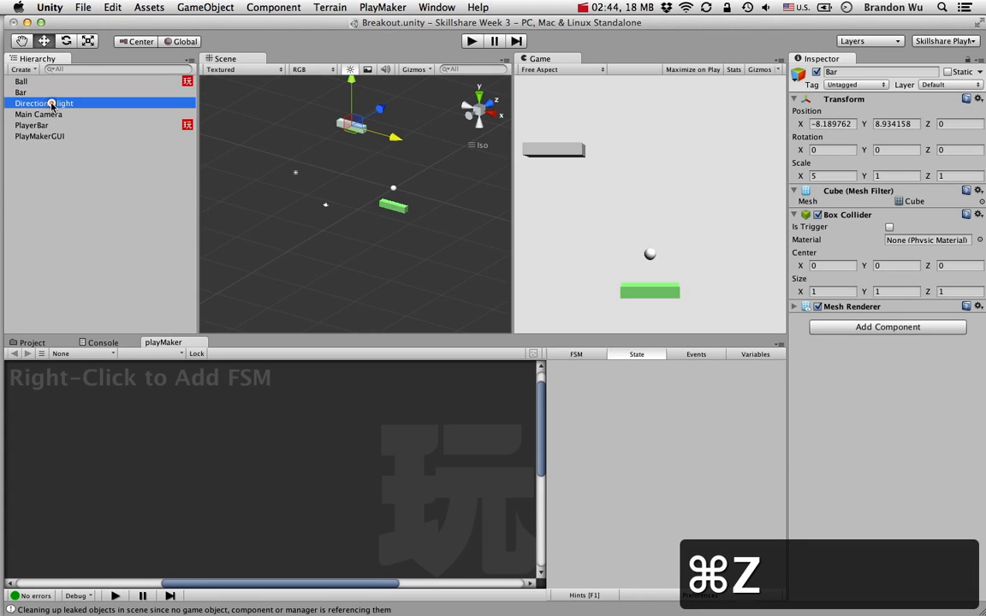
# - Duplicate Bar and move the copy along X to about -2.39, leaving a small gap between the two
pyautogui.click(43, 93)
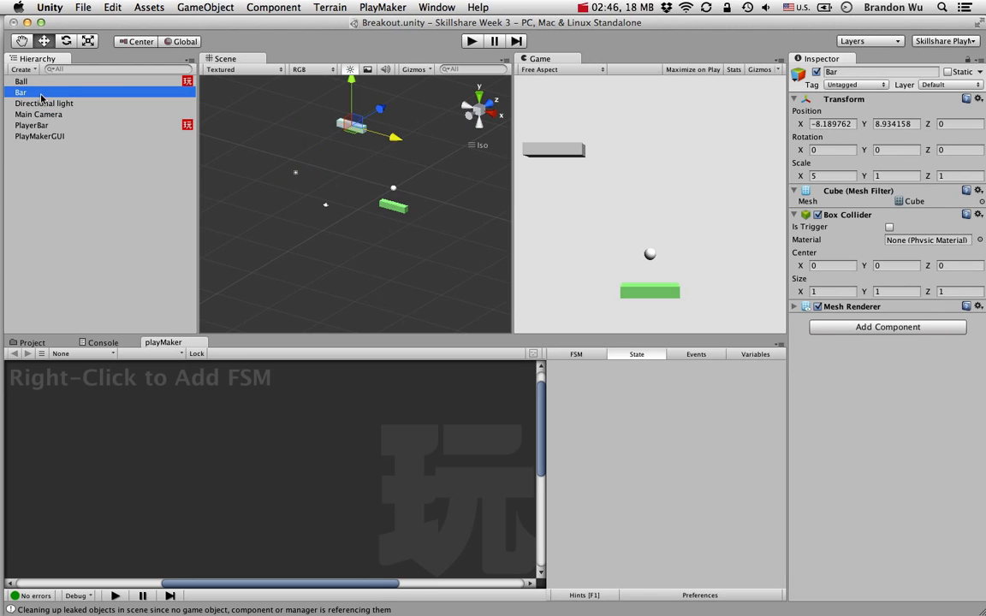
pyautogui.press('super+d')
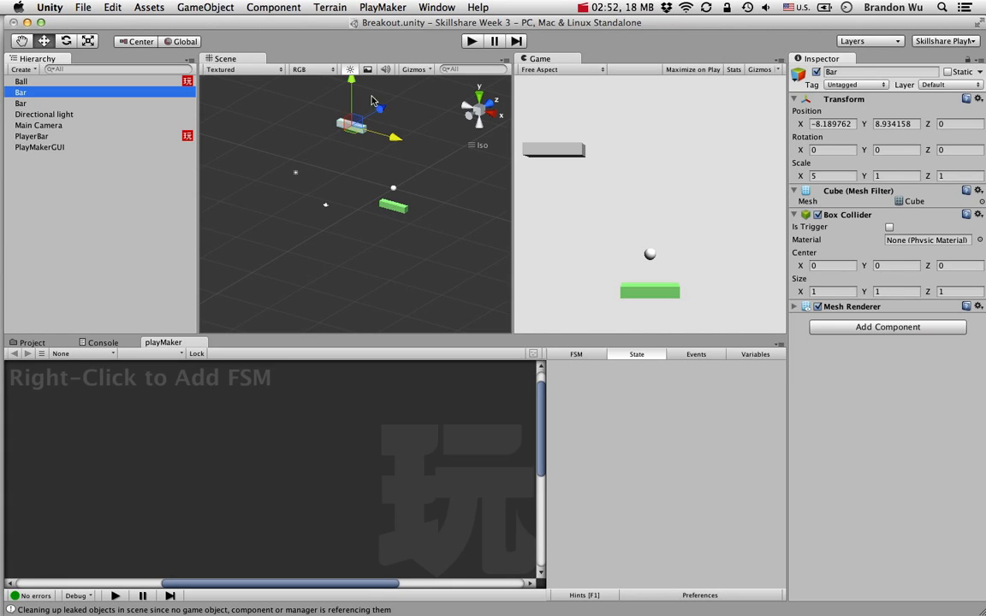
pyautogui.moveTo(375, 122); pyautogui.dragTo(360, 214, button='middle')
pyautogui.scroll(5, 348, 241)
pyautogui.scroll(5, 406, 126)
pyautogui.scroll(3, 358, 257)
pyautogui.moveTo(355, 216); pyautogui.dragTo(480, 266)
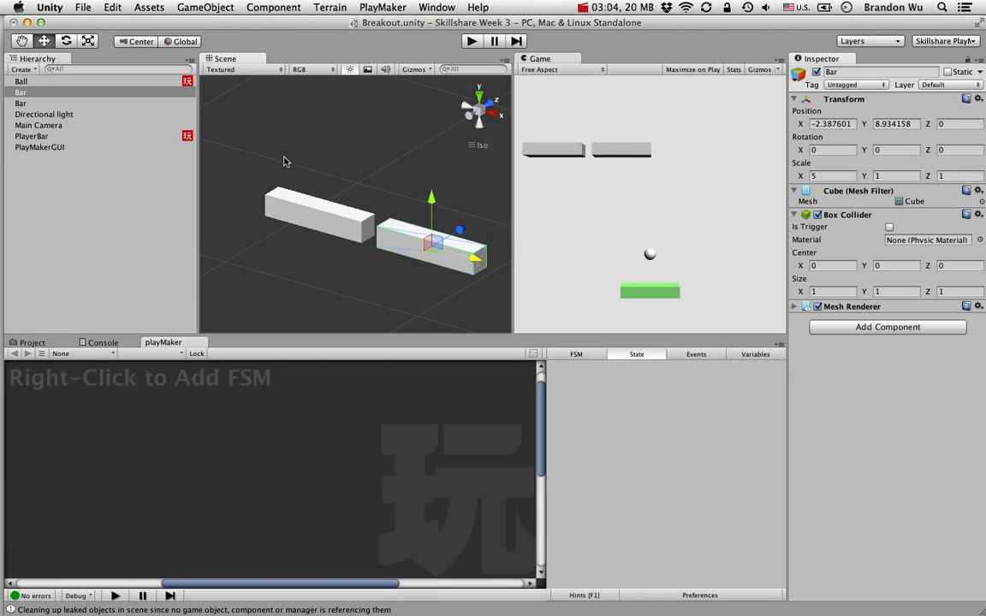
# - Duplicate the bar twice more and space the copies along X in the same row, the last at about X 8.86
pyautogui.scroll(-5, 338, 156)
pyautogui.moveTo(421, 186); pyautogui.dragTo(369, 128, button='middle')
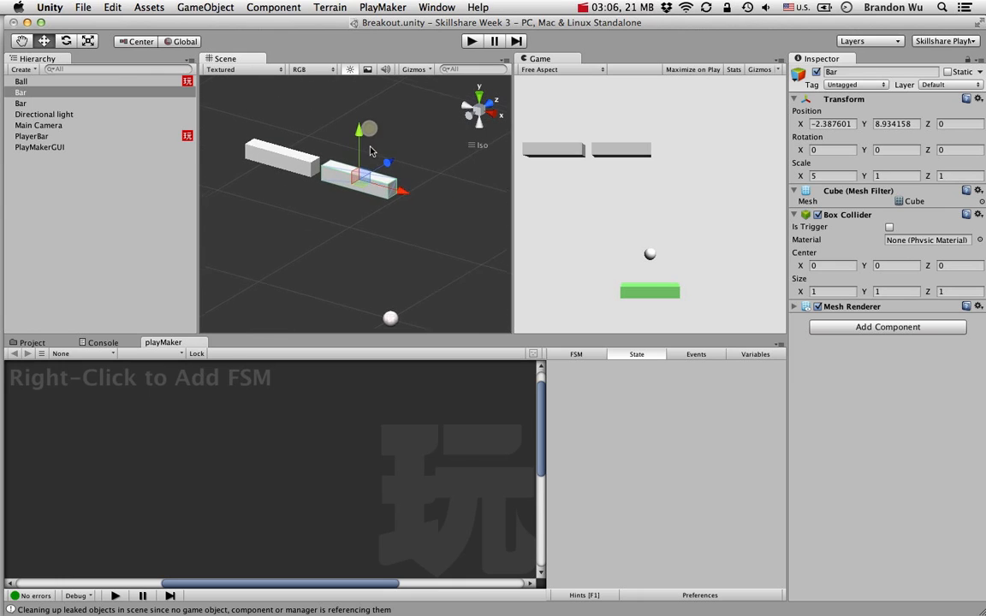
pyautogui.scroll(-4, 370, 150)
pyautogui.press('super+d')
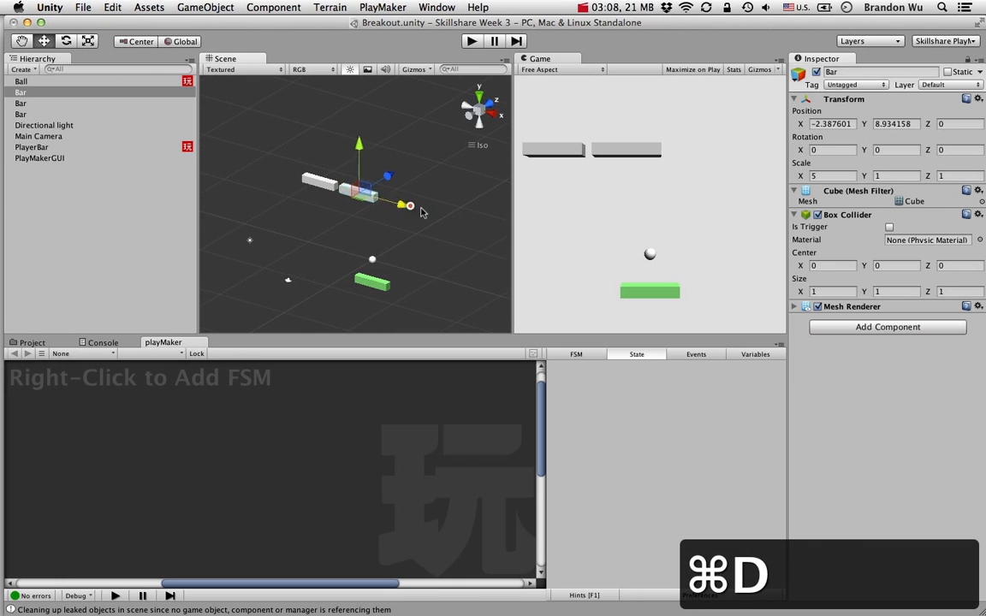
pyautogui.moveTo(411, 206); pyautogui.dragTo(475, 234)
pyautogui.press('super+d')
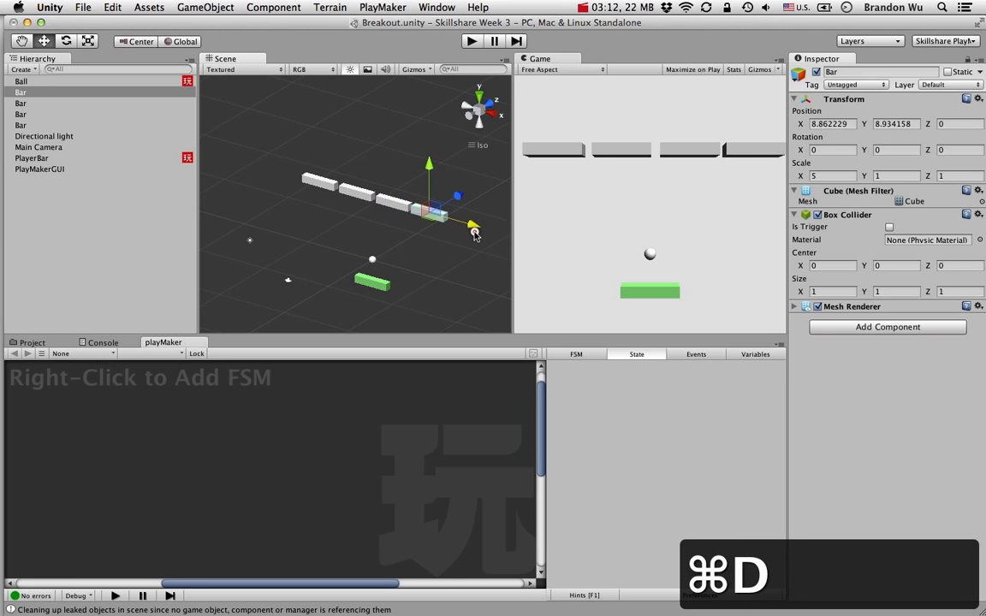
# - Save the scene and start play mode to test the game with the row of bars
pyautogui.press('super+s')
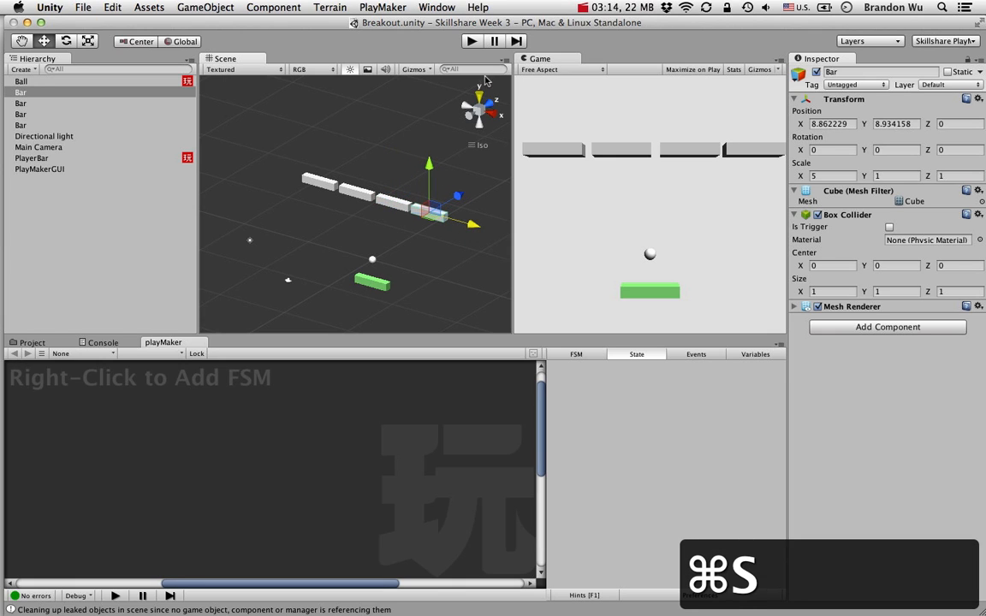
pyautogui.click(472, 41)
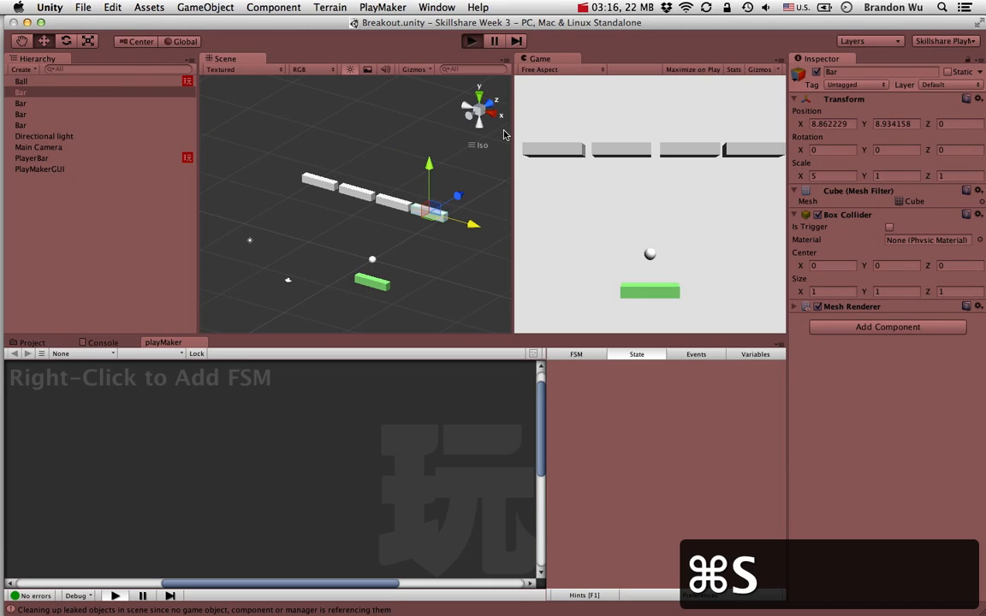
# - Play-test the game by steering the player bar left with the ball in motion, and stop play mode
pyautogui.press('Left')
pyautogui.press('Left')
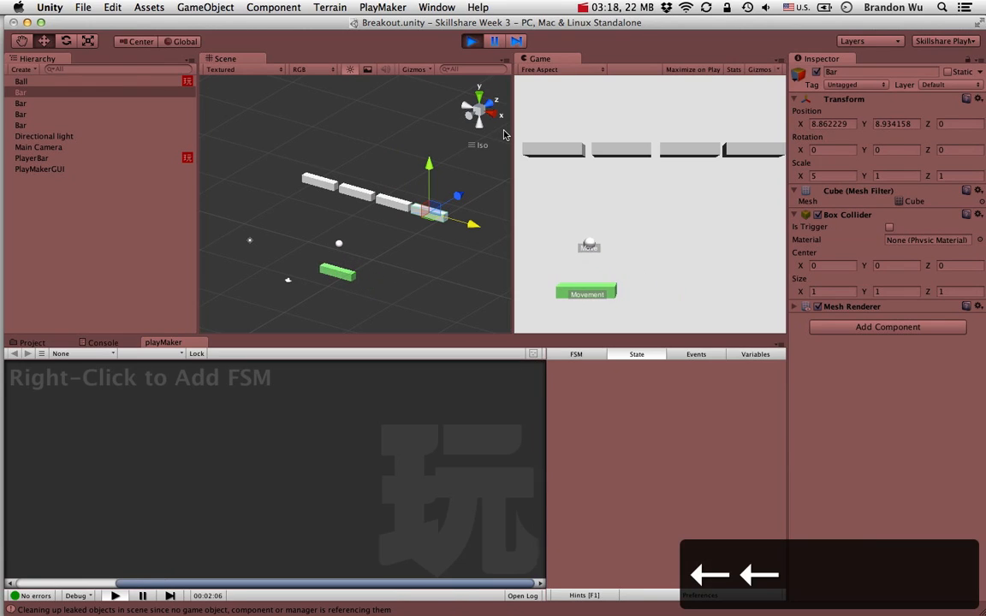
pyautogui.press('Left')
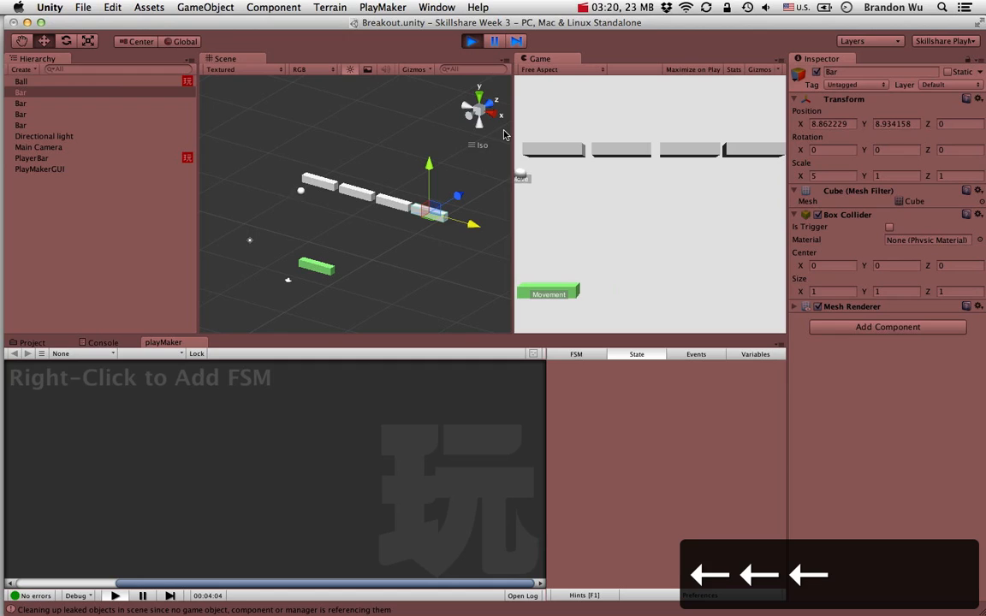
pyautogui.click(474, 42)
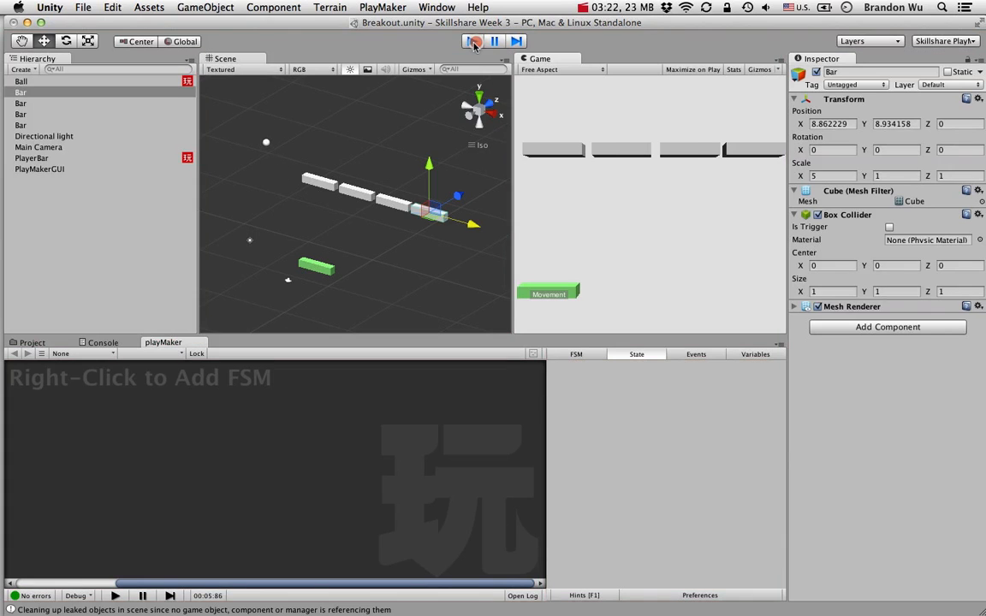
# - Duplicate the bar at the left end of the row and move the copy outward along X to about -13.39
pyautogui.click(323, 188)
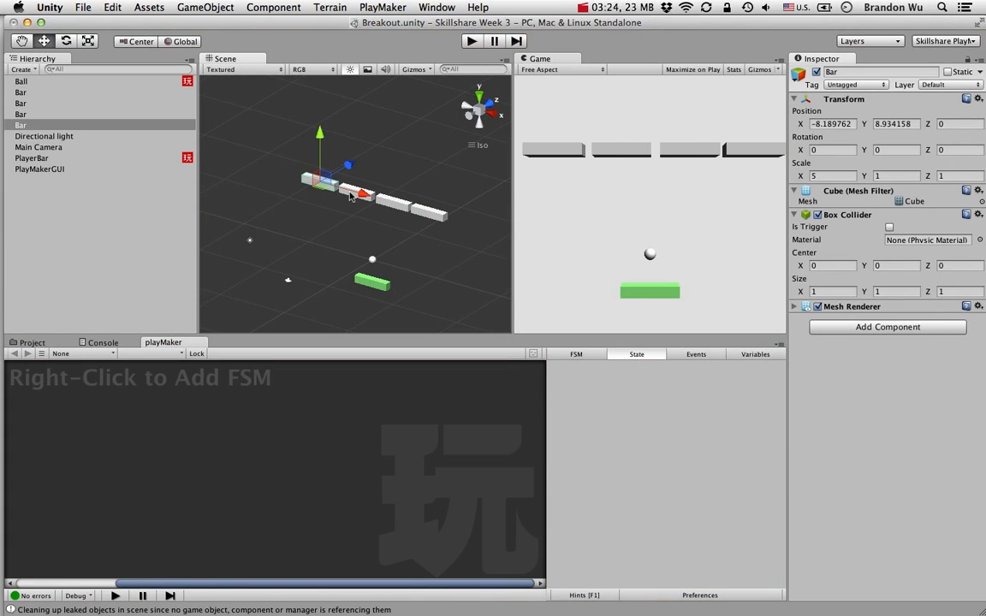
pyautogui.press('super+d')
pyautogui.moveTo(377, 200); pyautogui.dragTo(334, 199)
# - Pull the Main Camera back along Z to about -33.99 so the whole row of bars is in frame
pyautogui.click(92, 157)
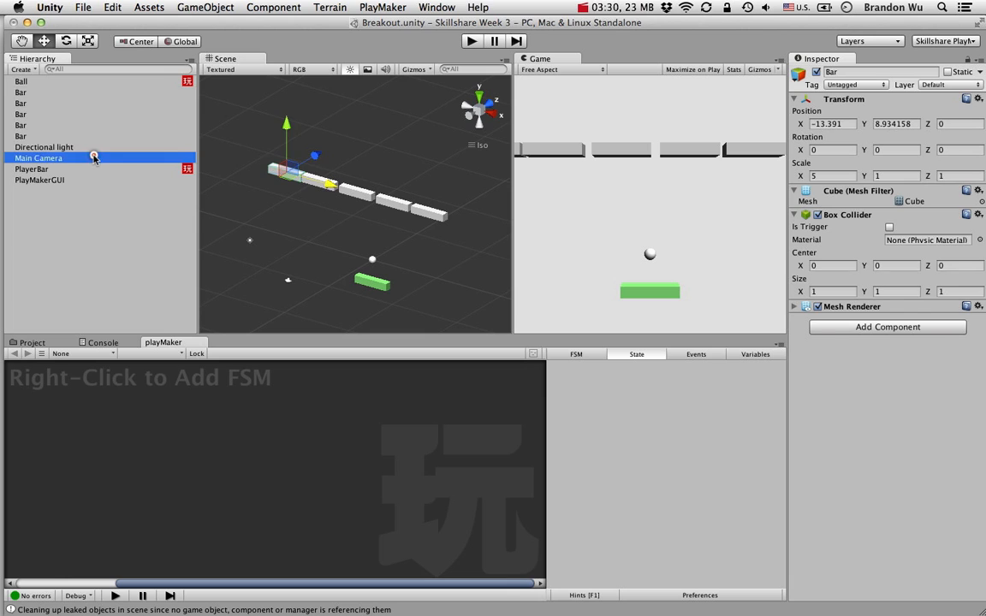
pyautogui.moveTo(315, 266); pyautogui.dragTo(255, 319)
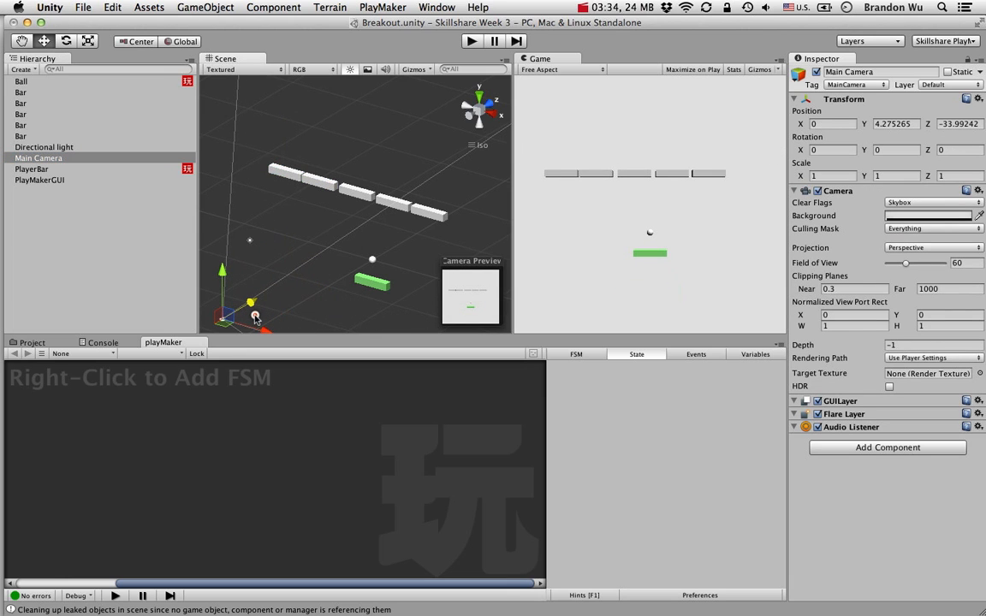
# - Play-test the game by steering the player bar left and back right under the ball, and stop play mode
pyautogui.click(471, 40)
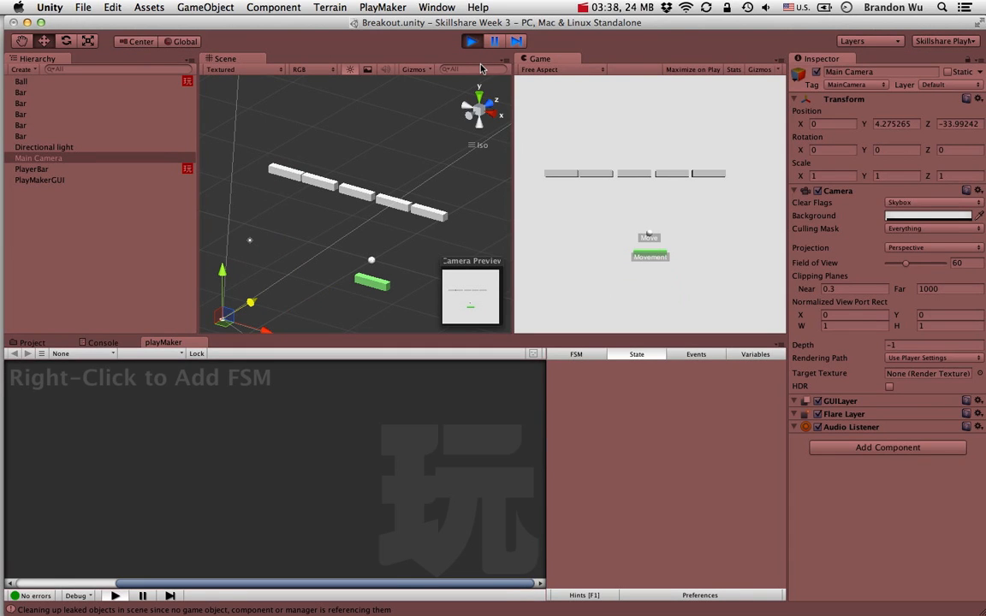
pyautogui.press('Left')
pyautogui.press('Left')
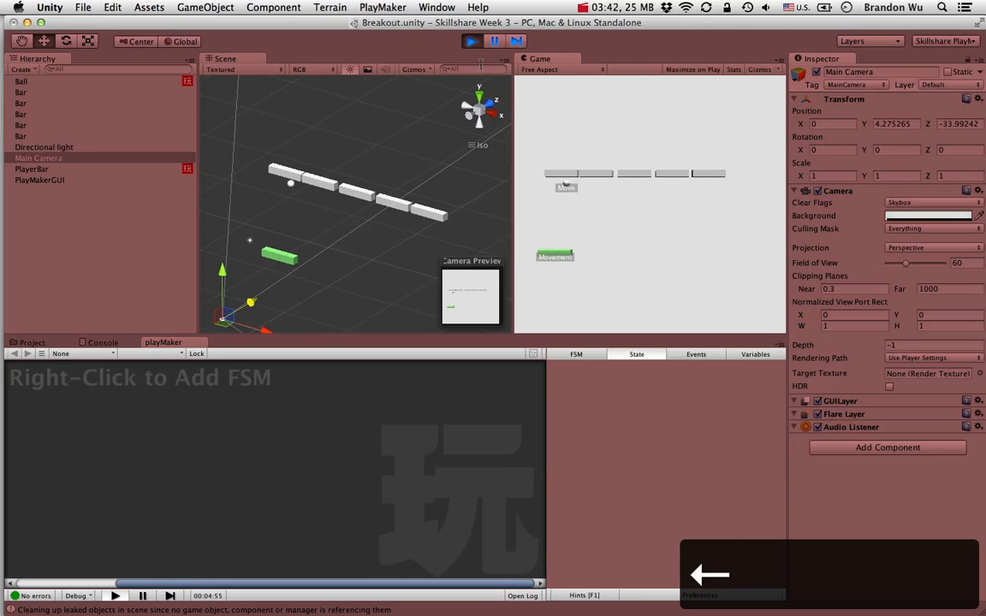
pyautogui.press('Left')
pyautogui.press('Left')
pyautogui.press('Left')
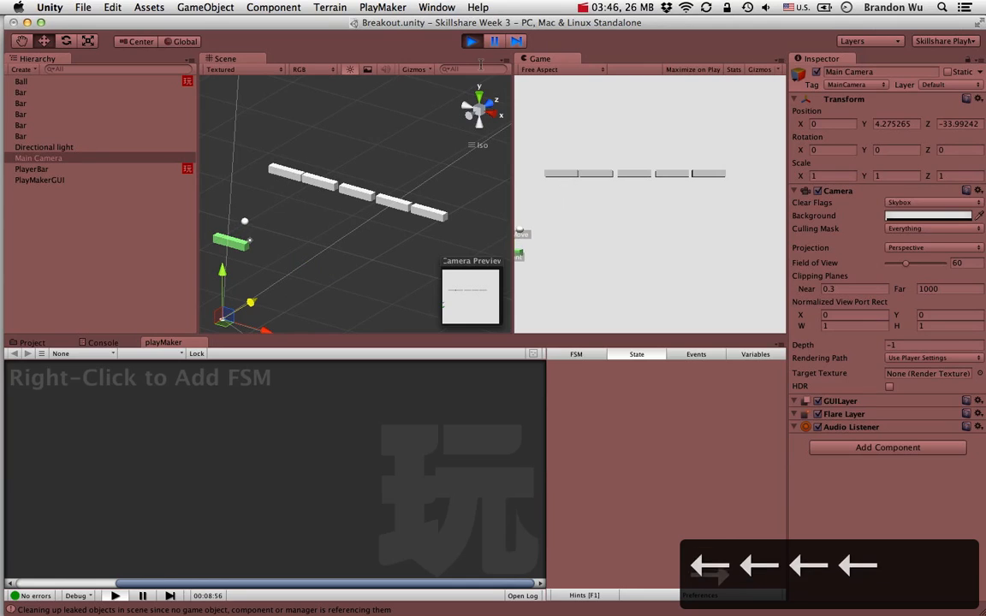
pyautogui.press('Right')
pyautogui.press('Right')
pyautogui.press('Right')
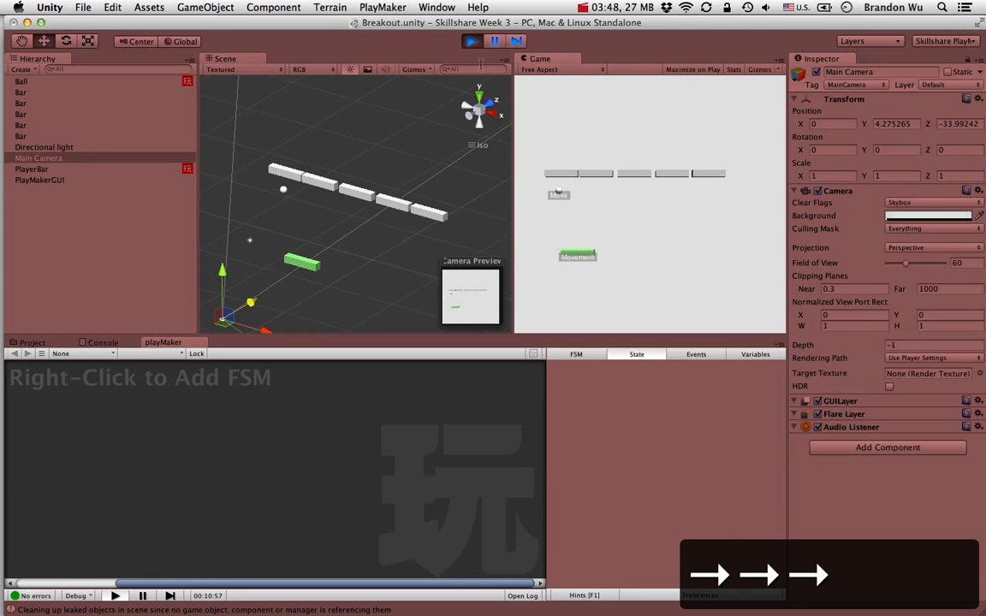
pyautogui.press('Right')
pyautogui.press('Right')
pyautogui.press('Right')
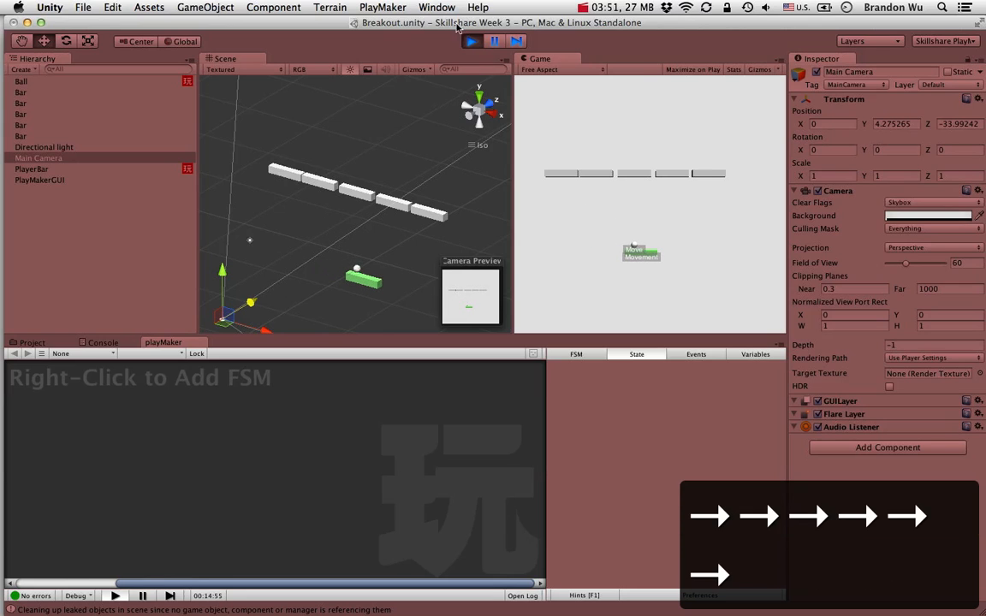
pyautogui.click(474, 43)
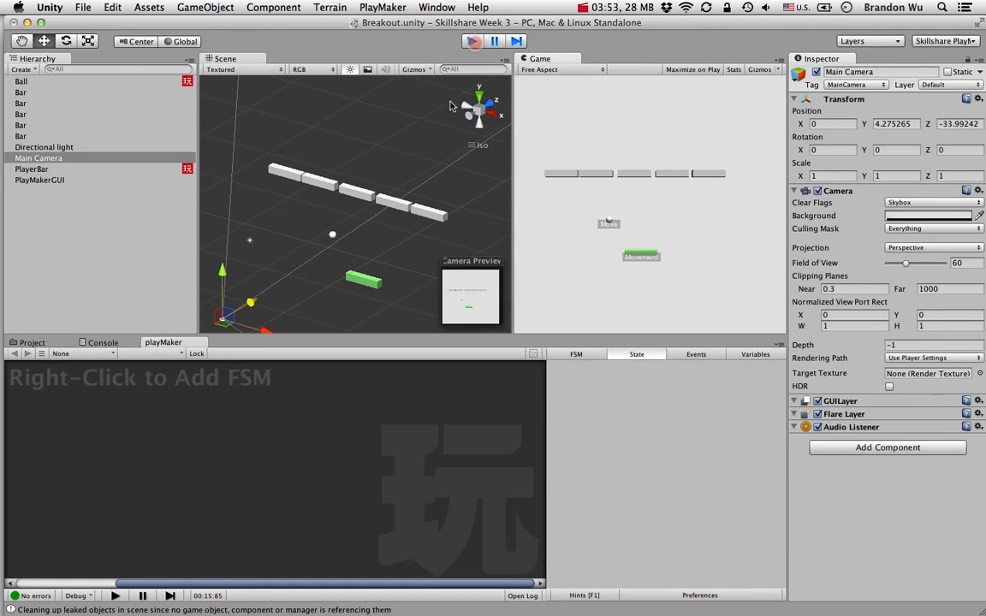
# - Move the leftmost bar along X to about -13.89 to open a small gap to its neighbour
pyautogui.click(285, 175)
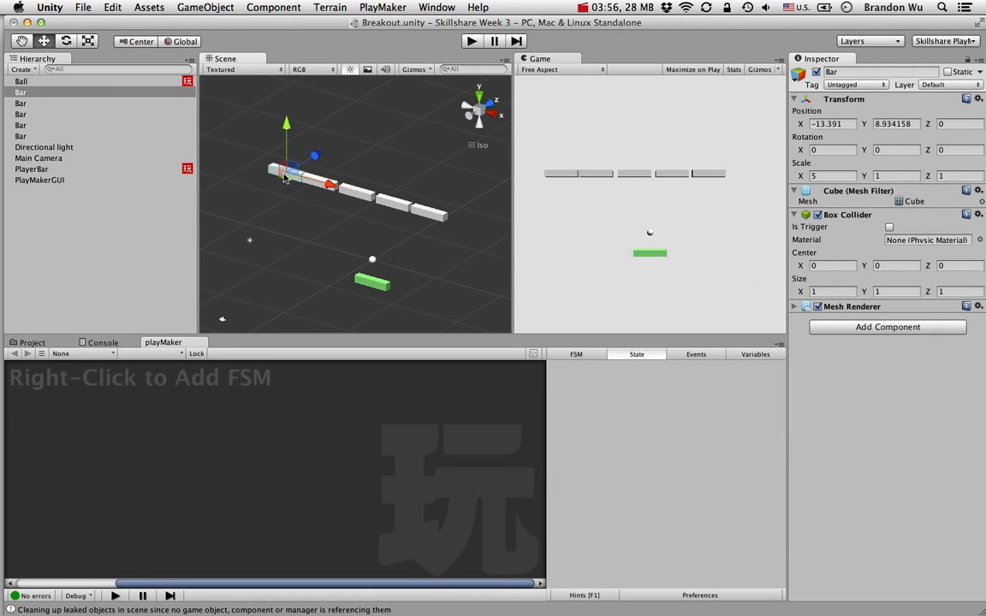
pyautogui.moveTo(324, 185); pyautogui.dragTo(324, 185)
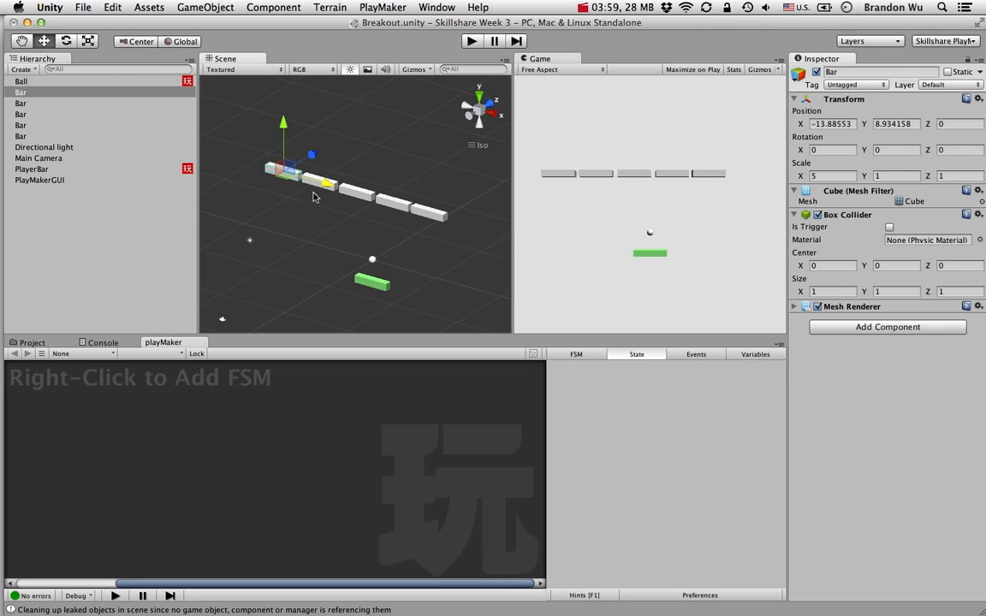
# - Move the Main Camera to about Y 8.42 and Z -28.39, and save the scene
pyautogui.click(60, 159)
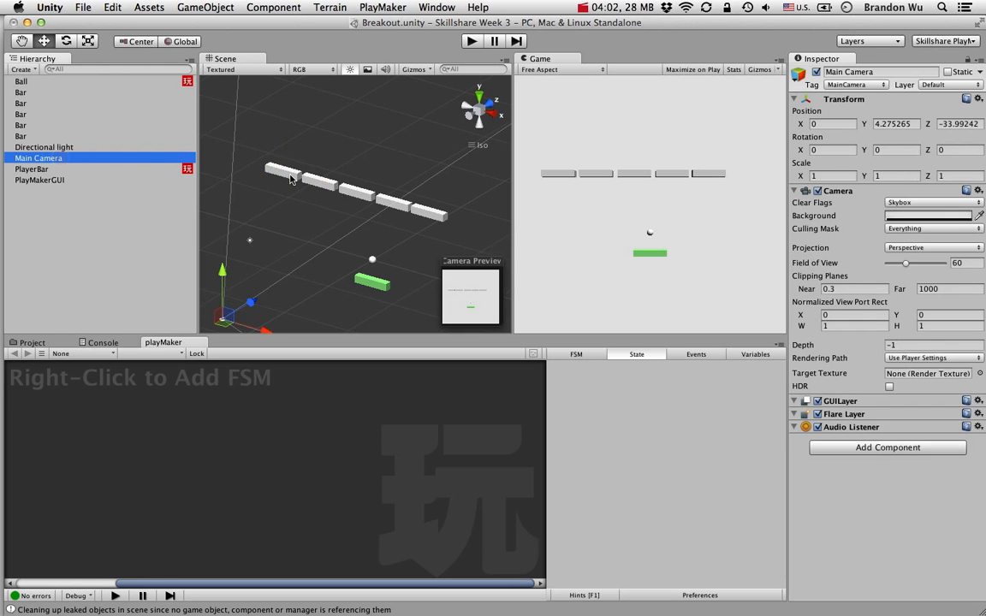
pyautogui.moveTo(226, 261); pyautogui.dragTo(228, 213)
pyautogui.moveTo(259, 260); pyautogui.dragTo(279, 259)
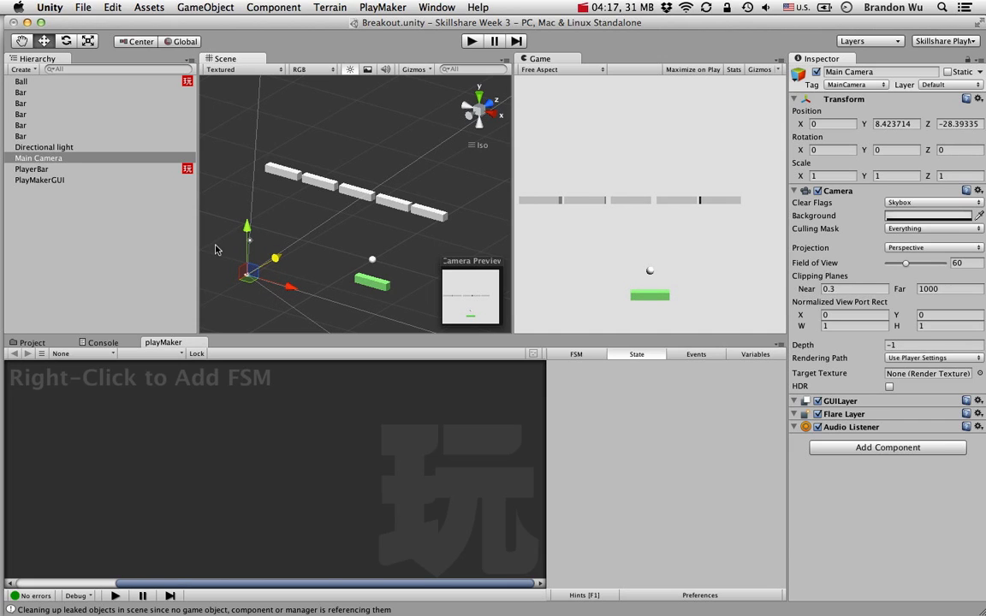
pyautogui.press('super+s')
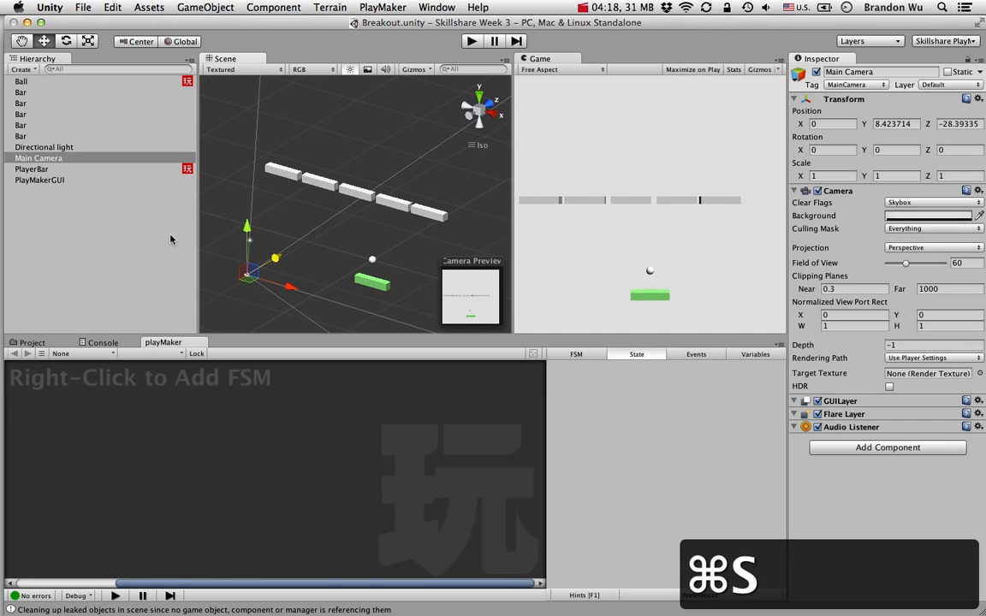
# - Examine the identically named Bar objects one by one, comparing which bar in the scene each entry refers to
pyautogui.click(71, 103)
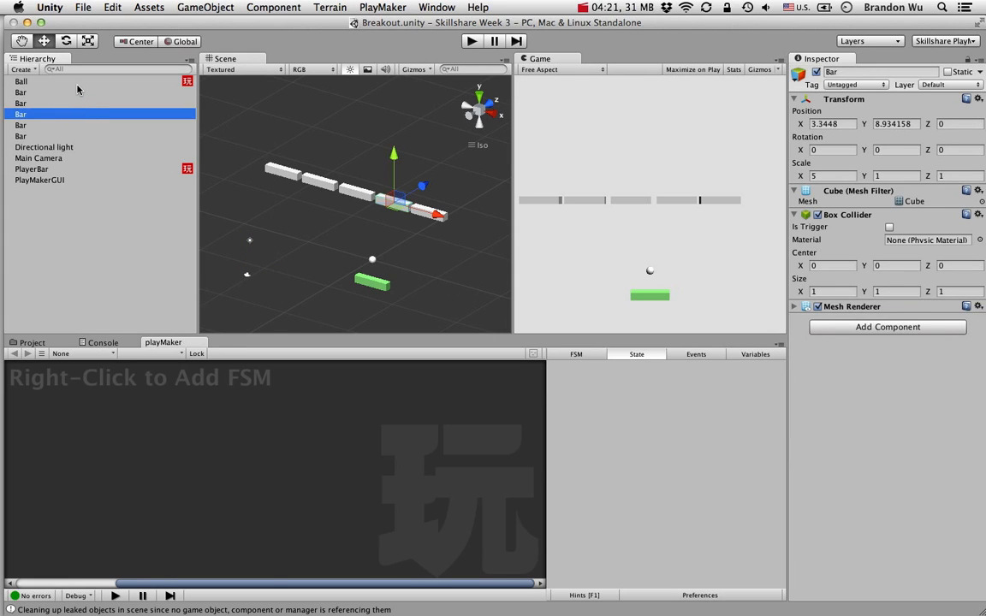
pyautogui.click(77, 84)
pyautogui.click(75, 93)
pyautogui.click(74, 113)
pyautogui.click(75, 102)
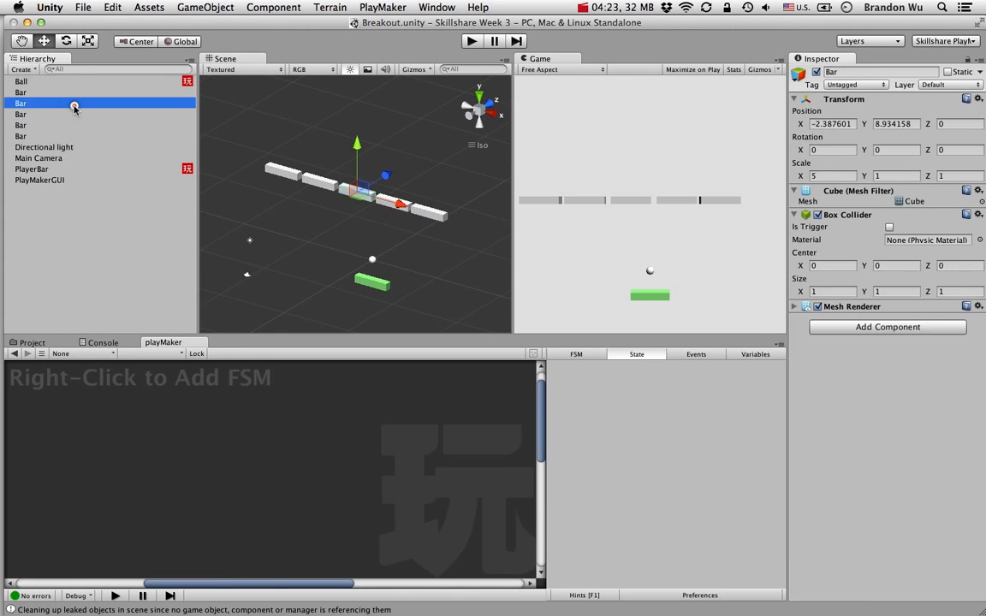
pyautogui.click(75, 92)
pyautogui.click(75, 113)
pyautogui.click(74, 103)
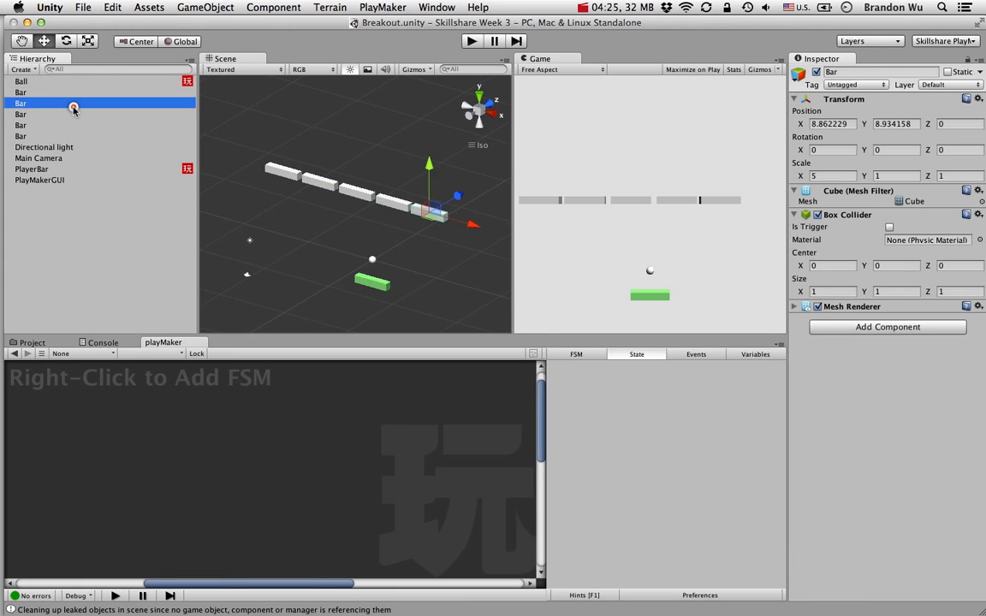
pyautogui.click(74, 92)
pyautogui.click(75, 102)
pyautogui.click(74, 136)
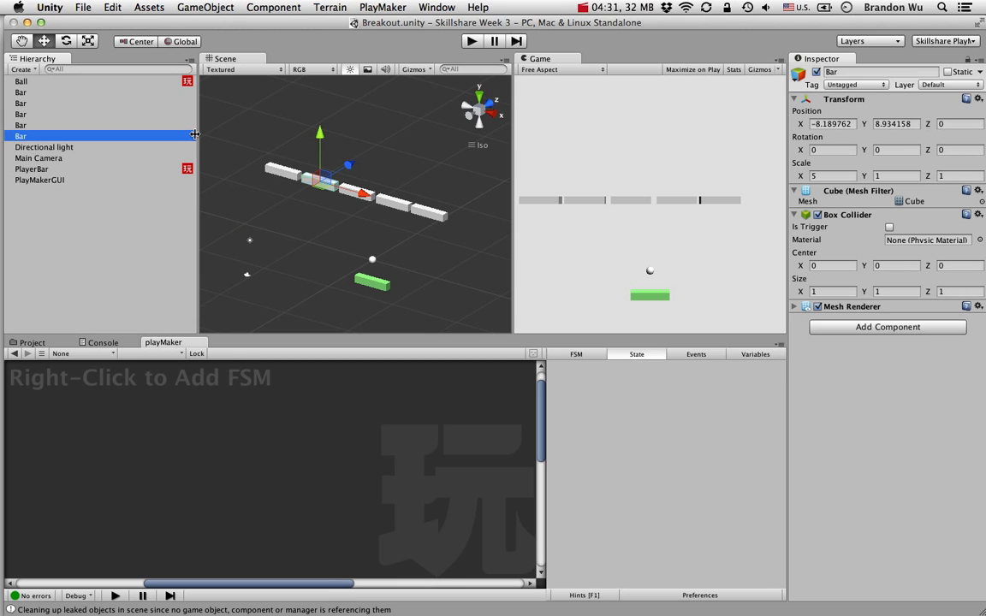
pyautogui.click(116, 114)
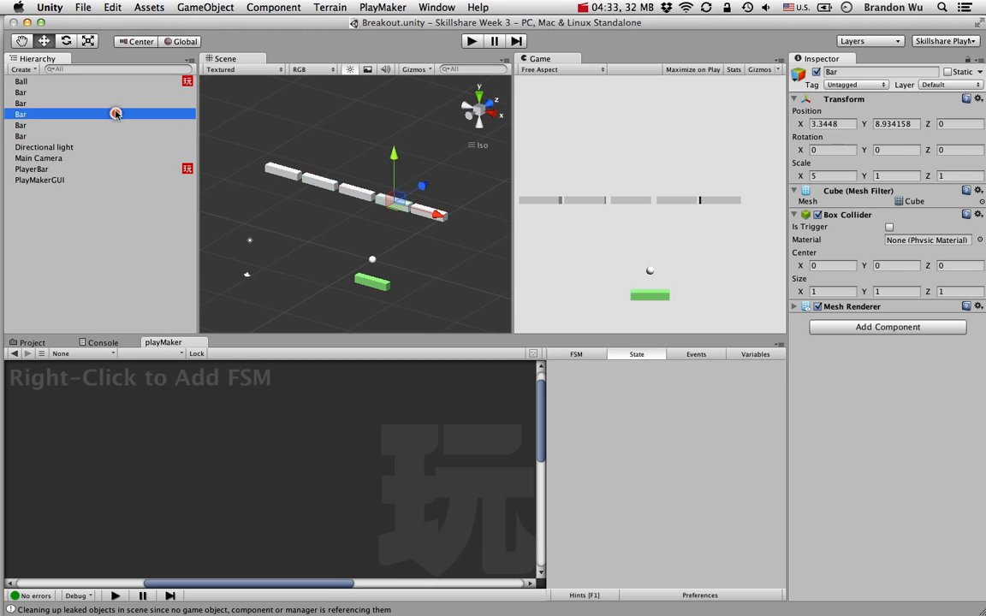
pyautogui.click(115, 93)
pyautogui.click(110, 137)
pyautogui.click(110, 103)
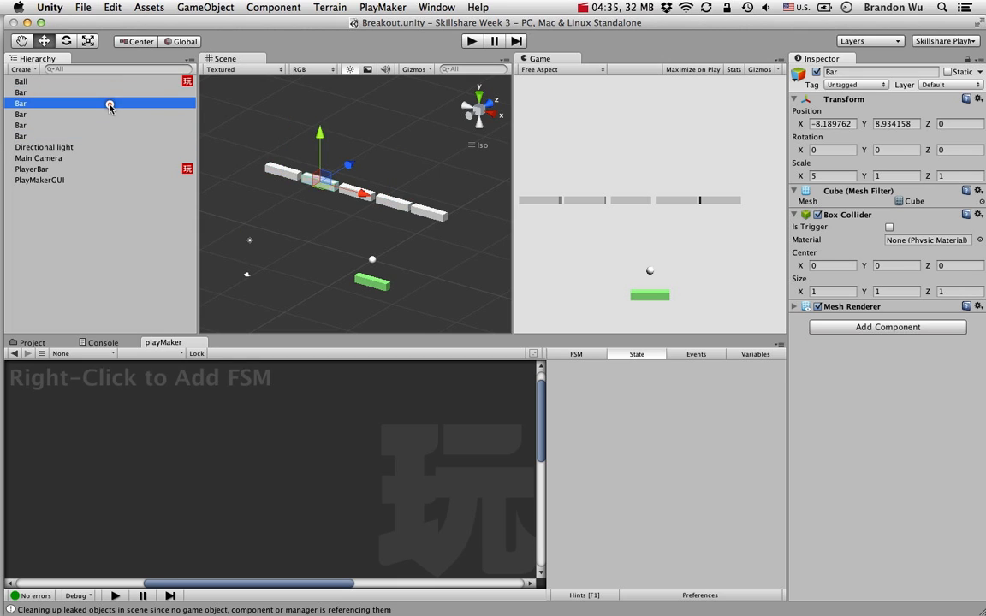
pyautogui.click(108, 136)
pyautogui.click(108, 126)
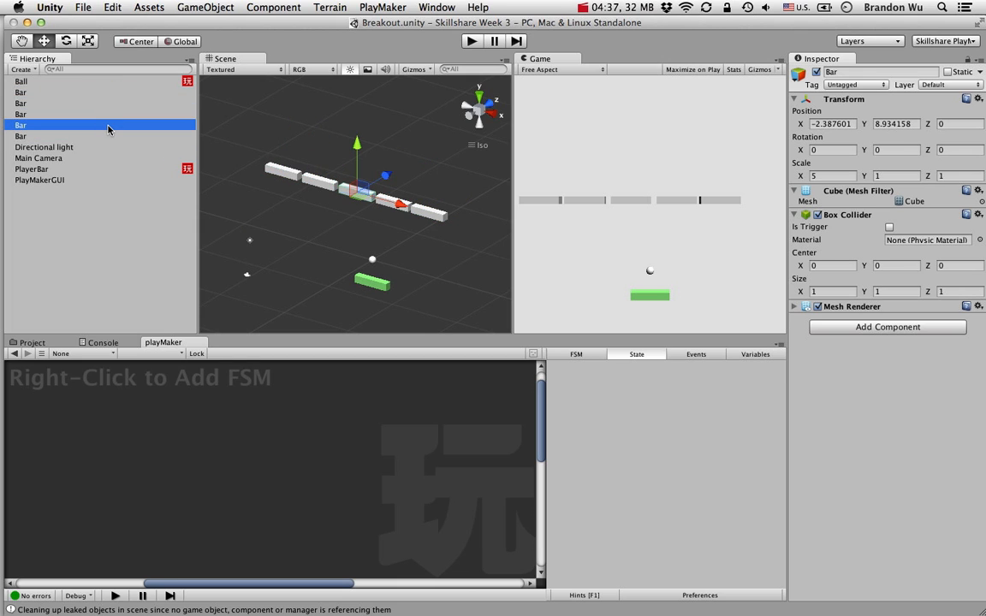
pyautogui.click(63, 92)
pyautogui.press('Down')
pyautogui.press('Down')
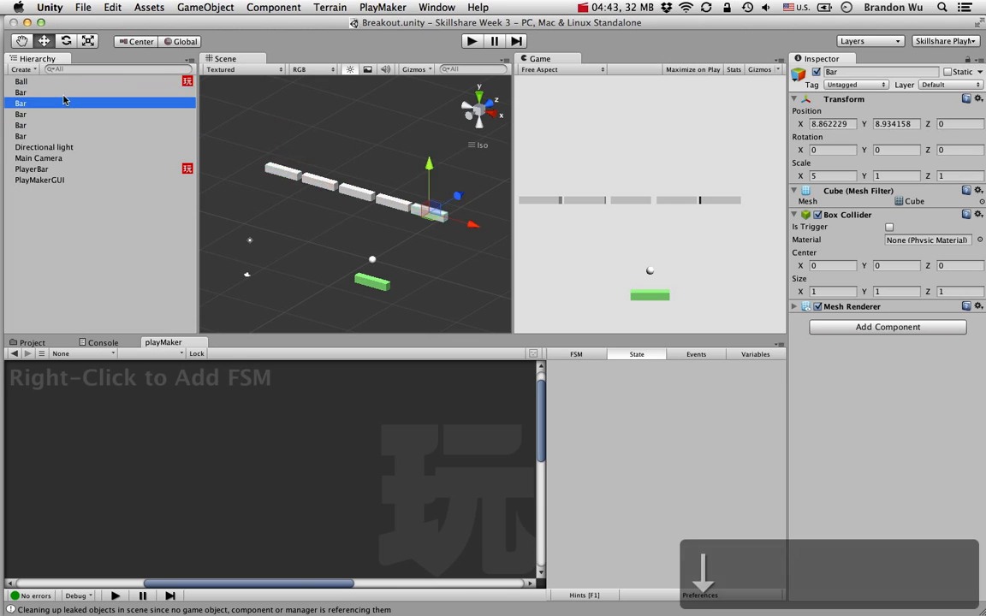
pyautogui.press('Down')
pyautogui.press('Down')
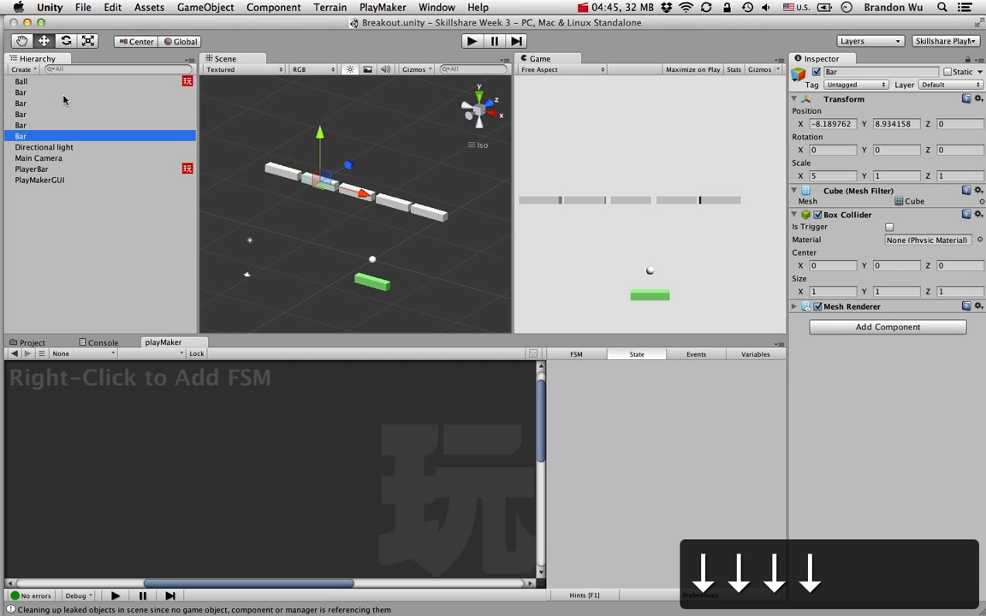
pyautogui.press('Up')
pyautogui.press('Up')
pyautogui.press('Up')
pyautogui.press('Up')
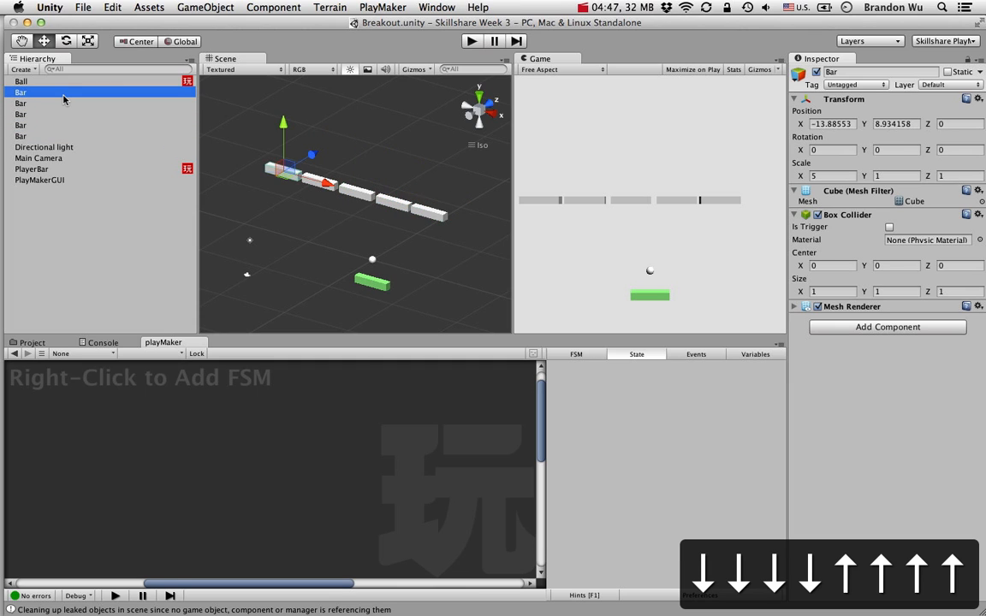
pyautogui.press('Down')
pyautogui.press('Down')
pyautogui.press('Down')
pyautogui.press('Down')
pyautogui.press('Up')
pyautogui.press('Up')
pyautogui.press('Up')
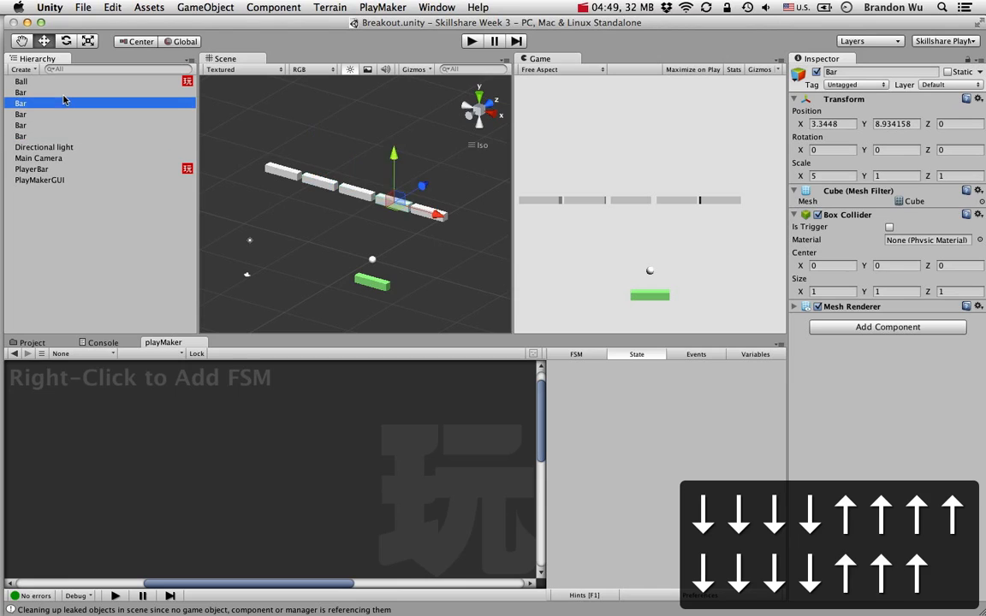
pyautogui.press('Up')
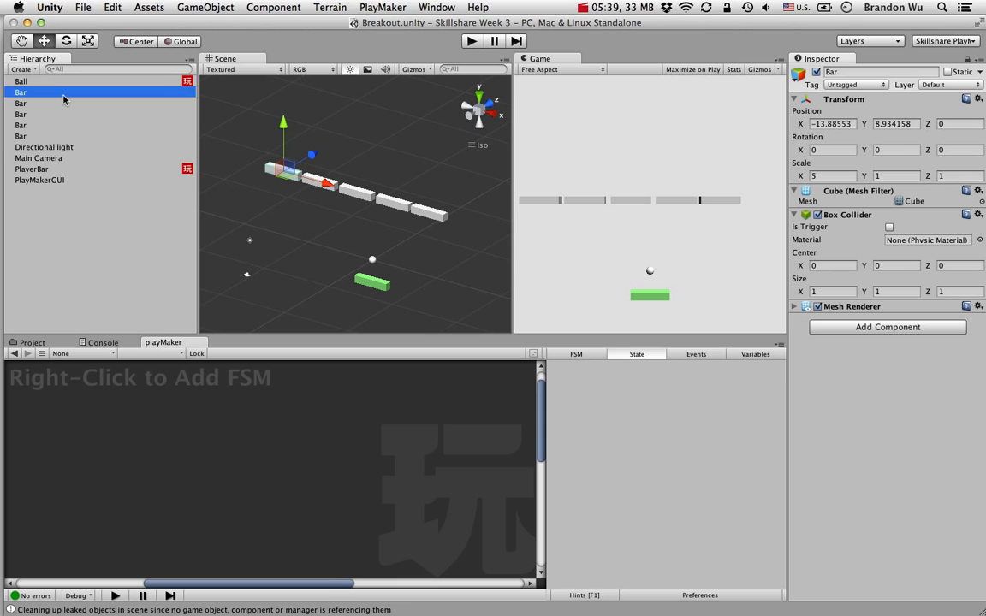
pyautogui.press('q')
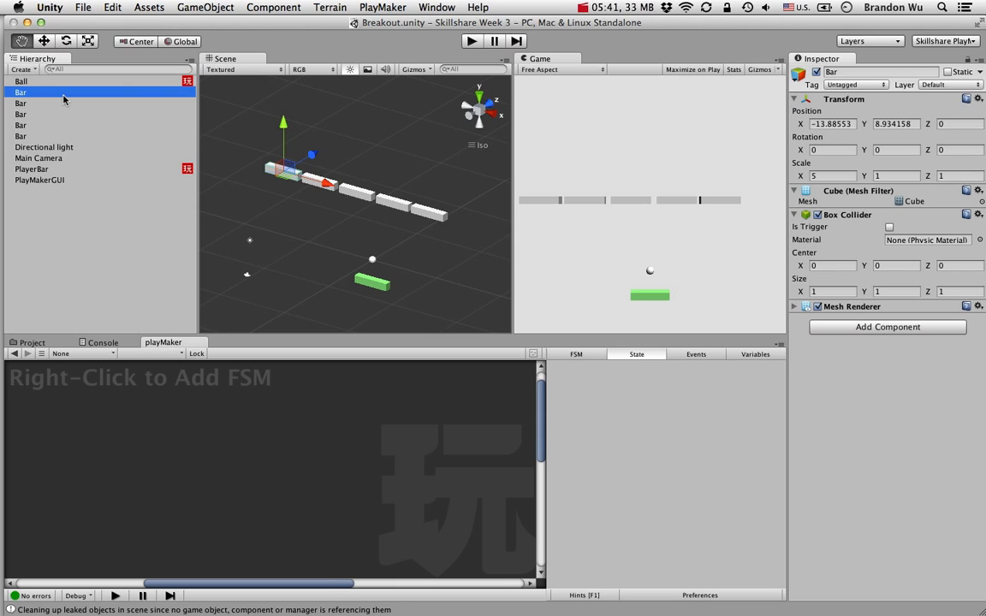
pyautogui.press('w')
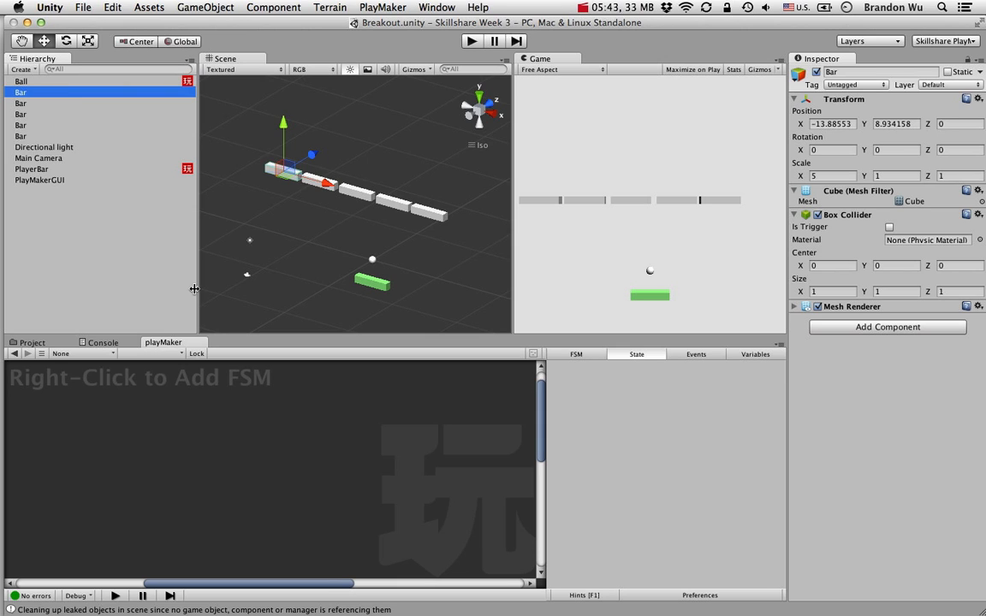
# - Delete four of the five Bar objects, keeping only the leftmost one at X -13.89
pyautogui.click(85, 136)
pyautogui.keyDown('shift'); pyautogui.click(83, 103); pyautogui.keyUp('shift')
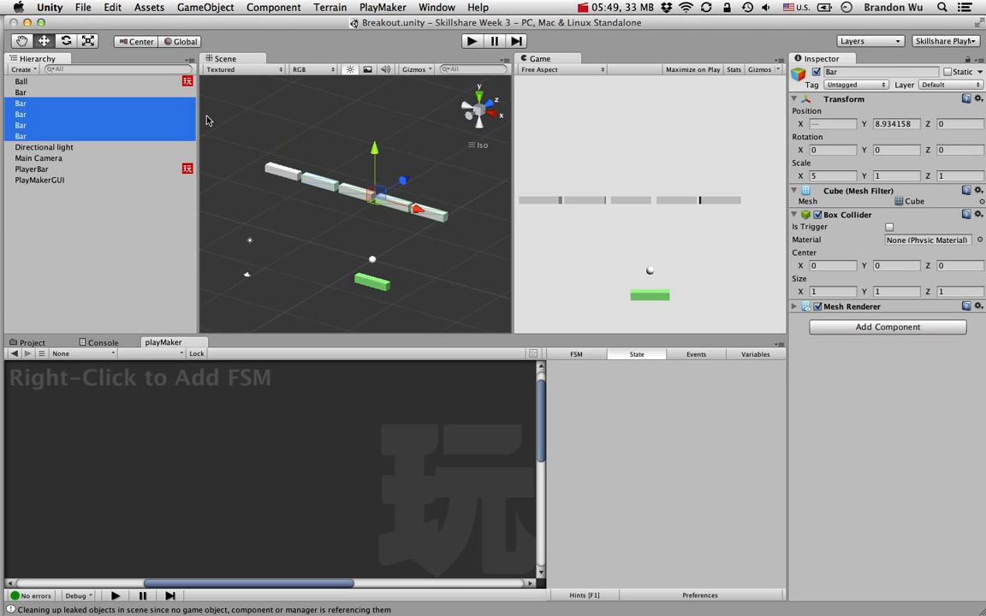
pyautogui.press('super+BackSpace')
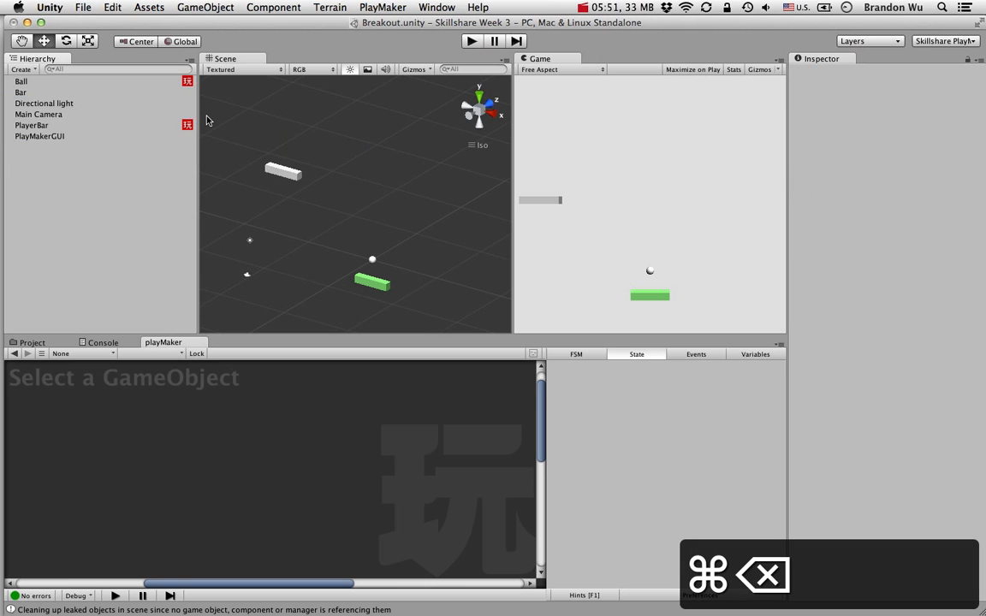
# - Create a new folder named Prefabs in the project's Assets folder
pyautogui.click(99, 92)
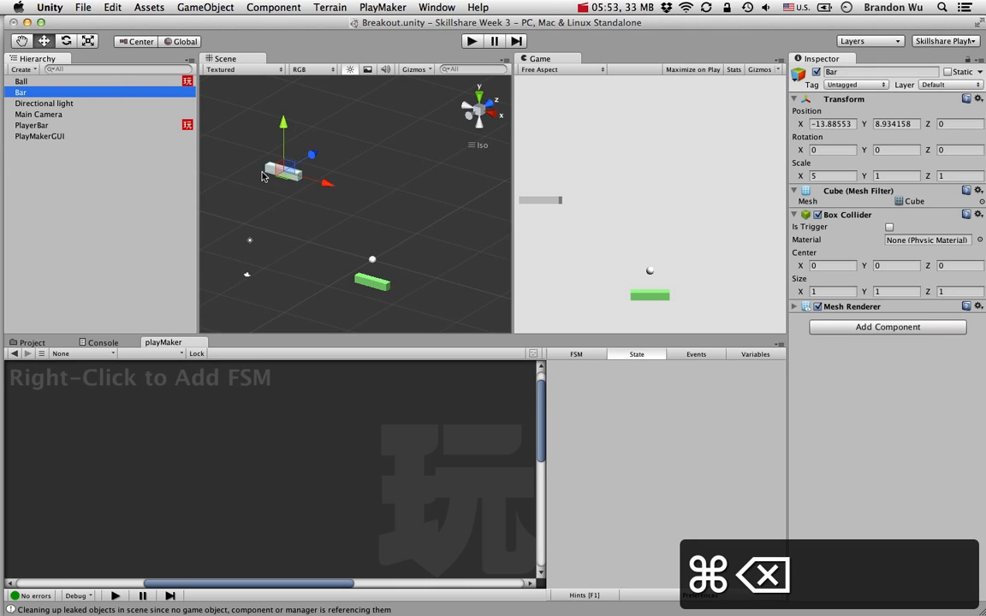
pyautogui.click(32, 343)
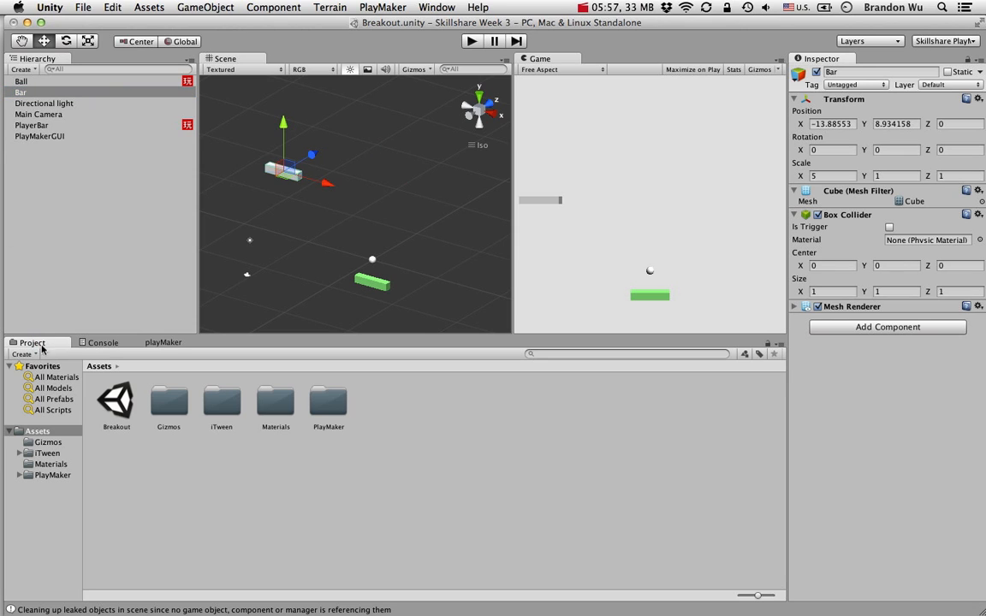
pyautogui.click(128, 527)
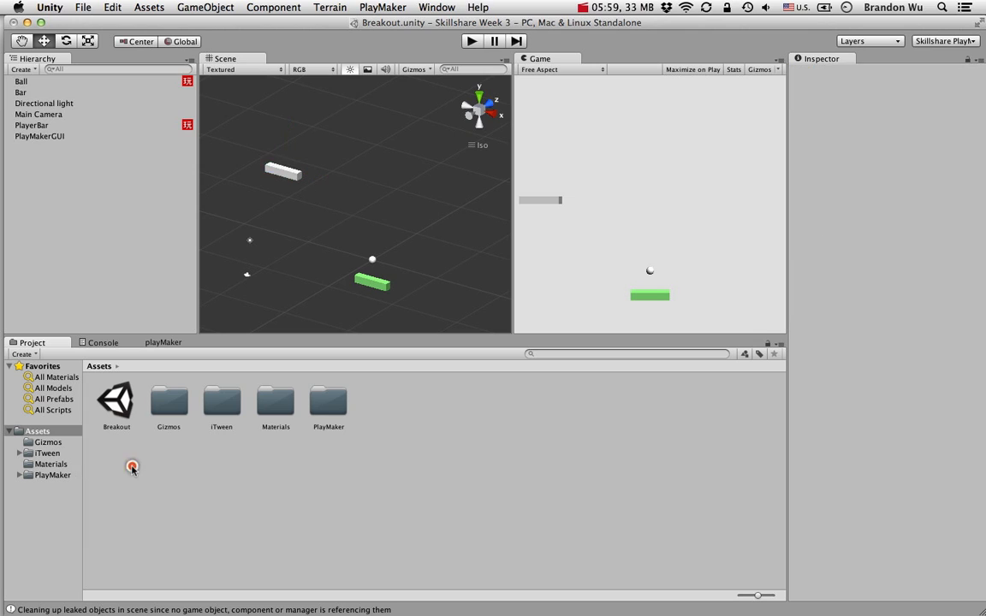
pyautogui.click(35, 358)
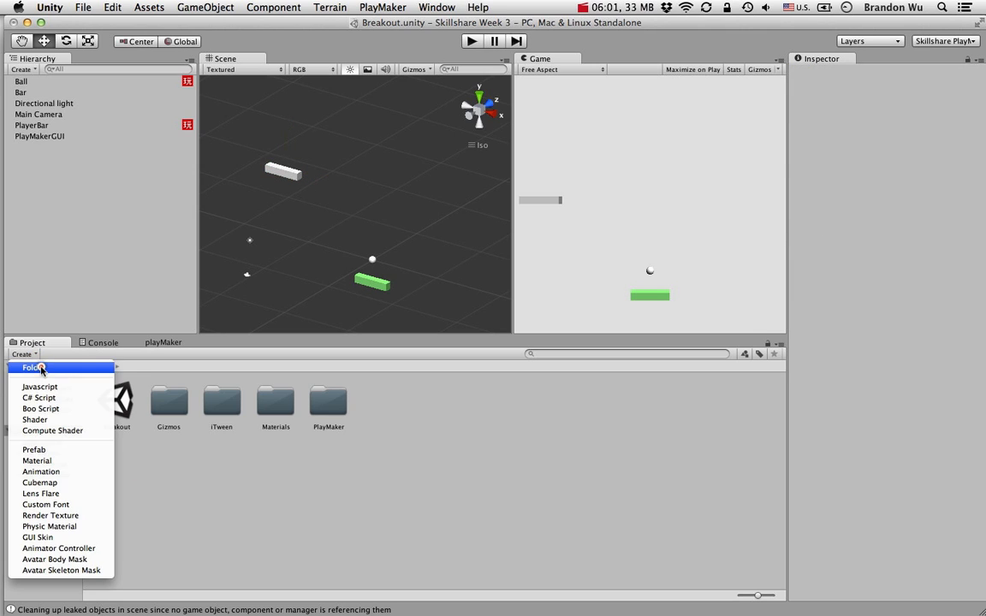
pyautogui.click(32, 368)
pyautogui.write('Prefabs')
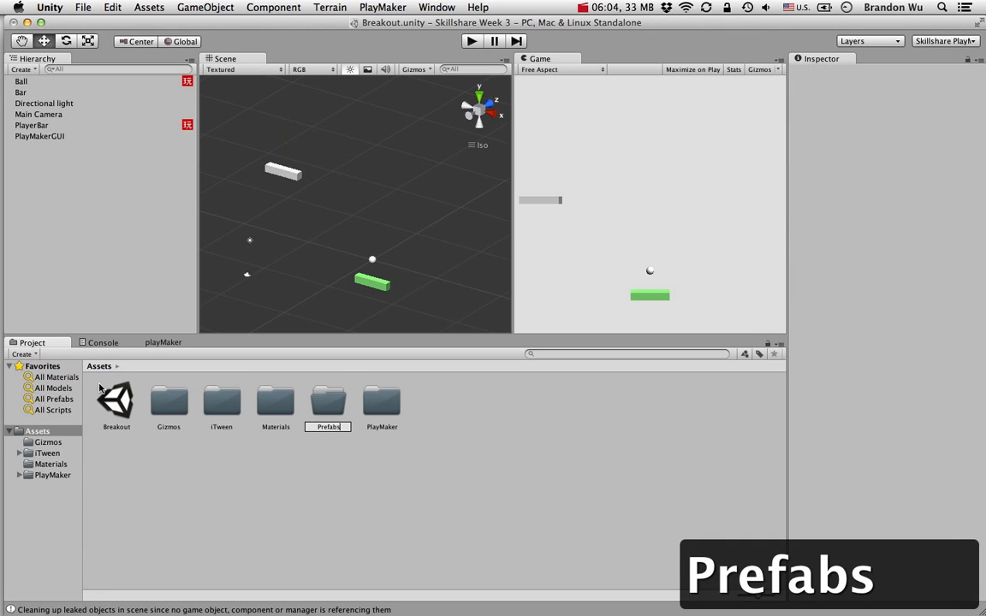
pyautogui.press('Return')
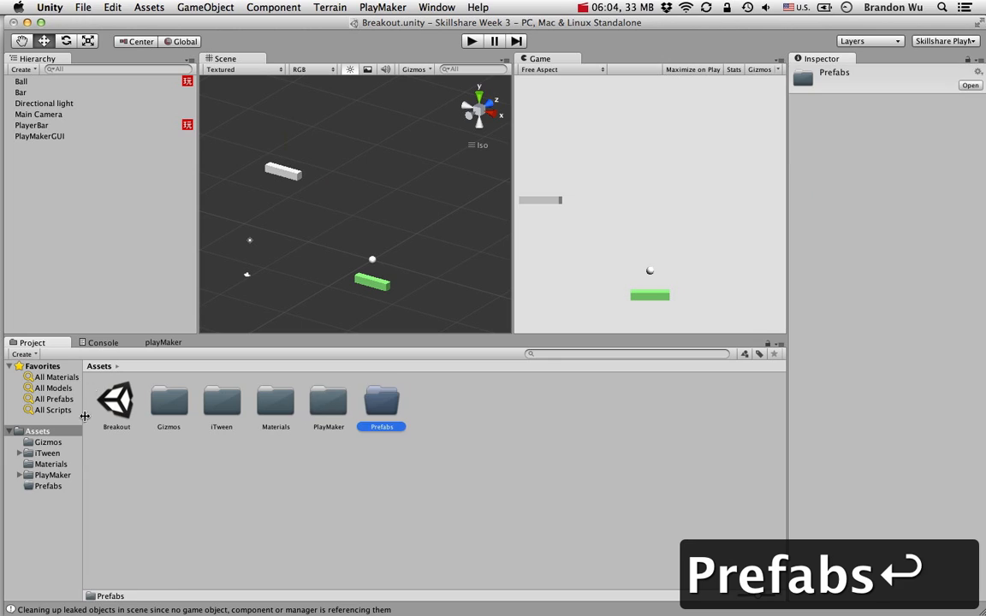
# - Turn the scene's Bar object into a prefab stored inside the Prefabs folder
pyautogui.doubleClick(382, 411)
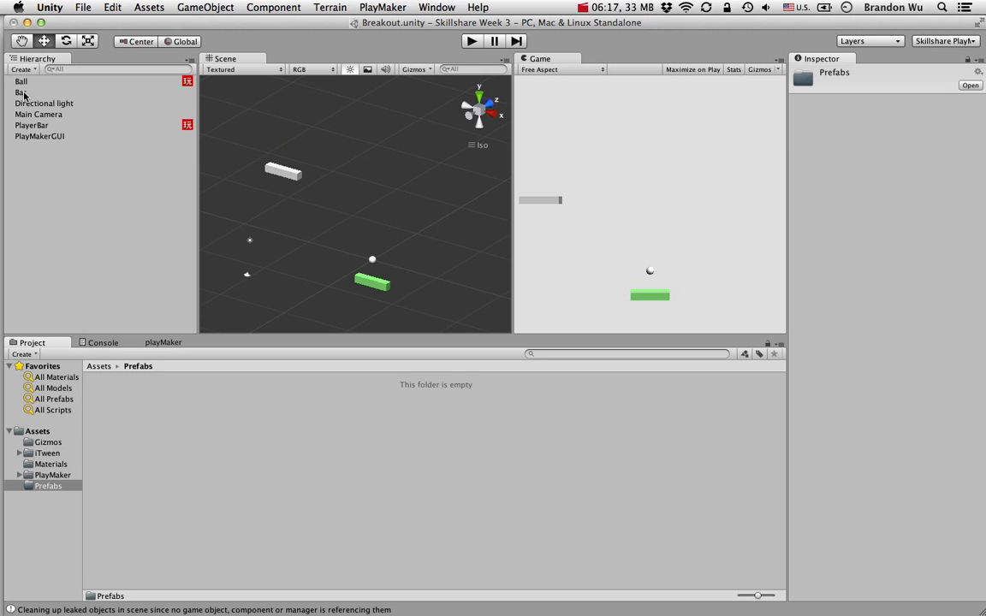
pyautogui.moveTo(24, 92); pyautogui.dragTo(174, 488)
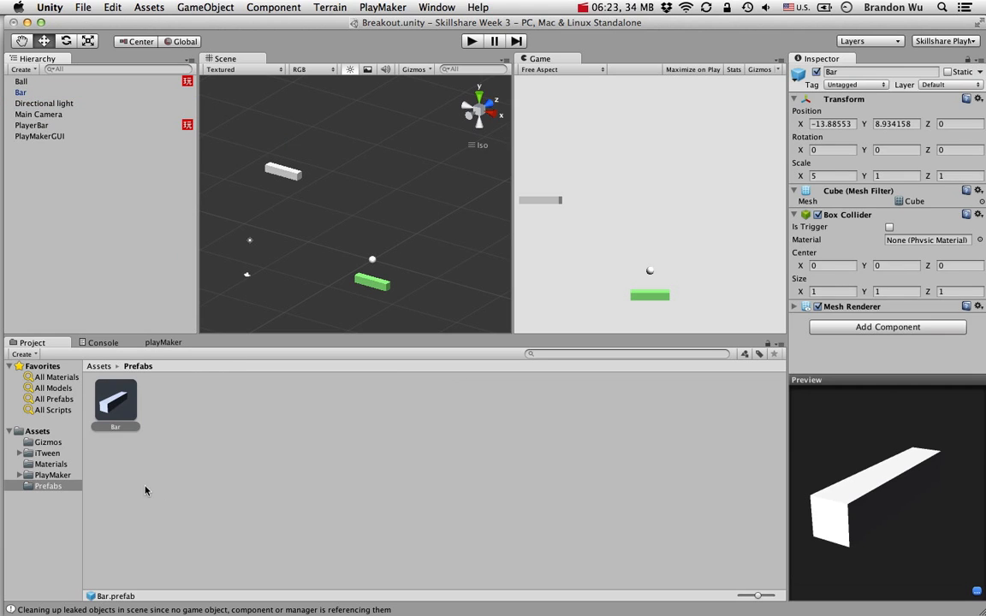
pyautogui.click(144, 481)
# - Examine the Bar prefab asset in both list and thumbnail display, leaving the Prefabs folder on small thumbnails
pyautogui.click(120, 400)
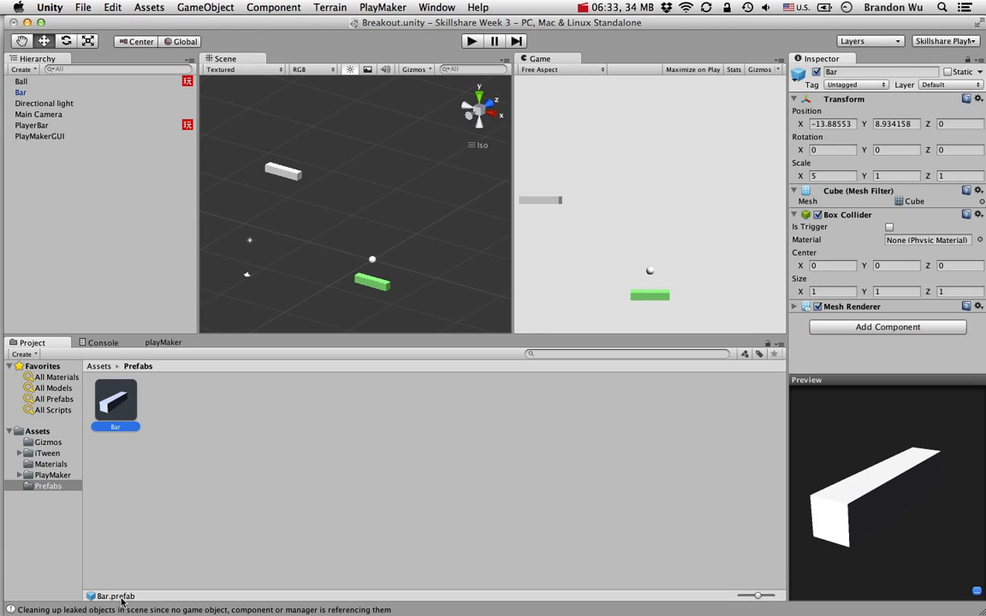
pyautogui.click(189, 473)
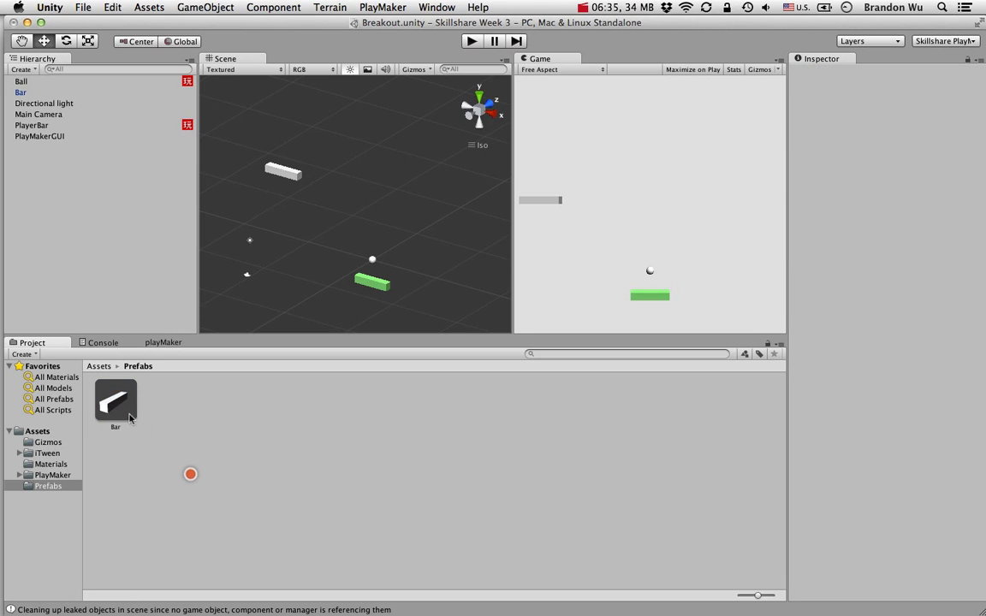
pyautogui.click(116, 401)
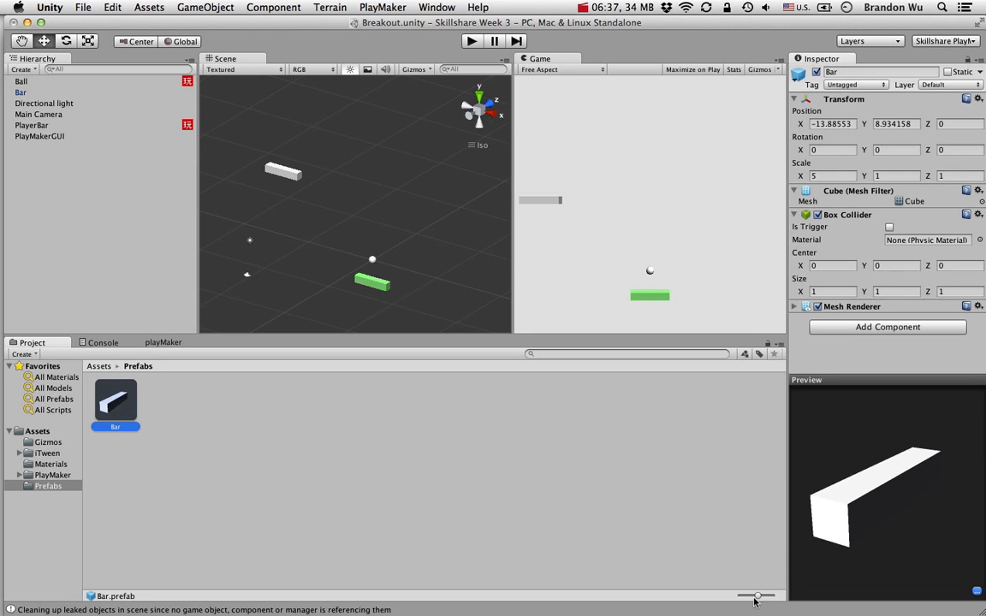
pyautogui.moveTo(757, 600); pyautogui.dragTo(737, 597)
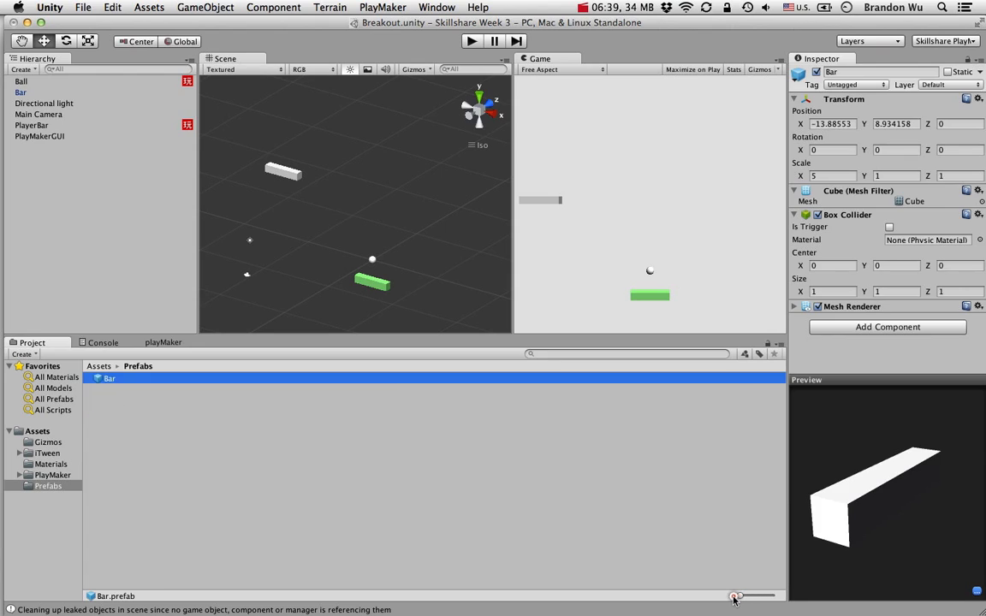
pyautogui.click(634, 526)
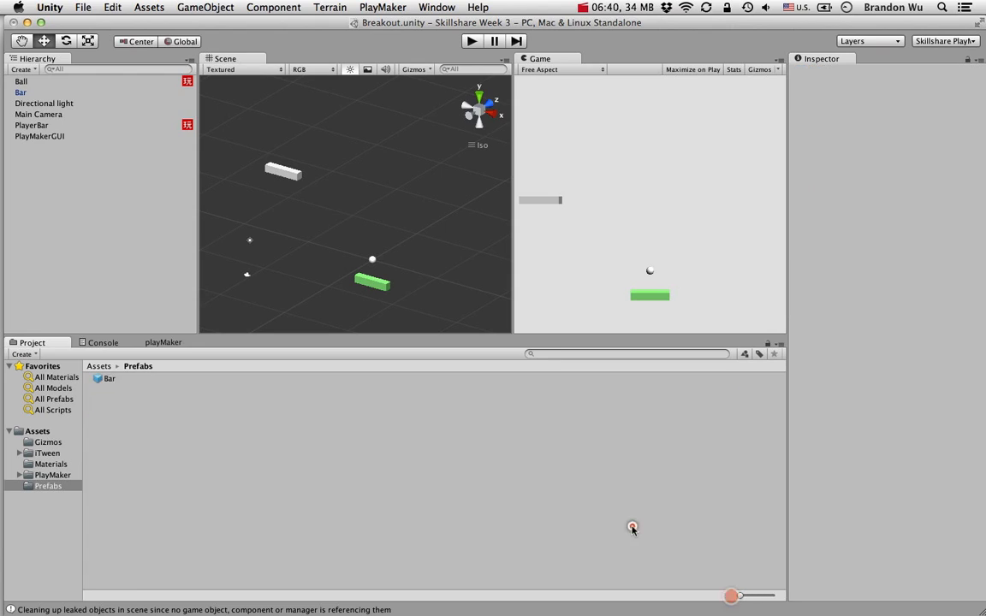
pyautogui.click(98, 380)
pyautogui.click(108, 421)
pyautogui.click(112, 381)
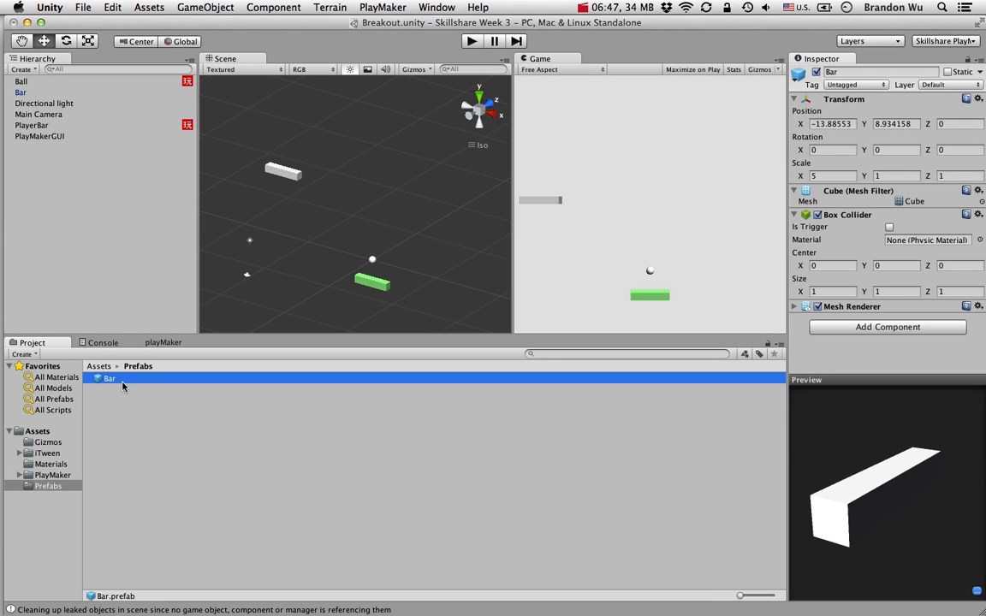
pyautogui.click(131, 412)
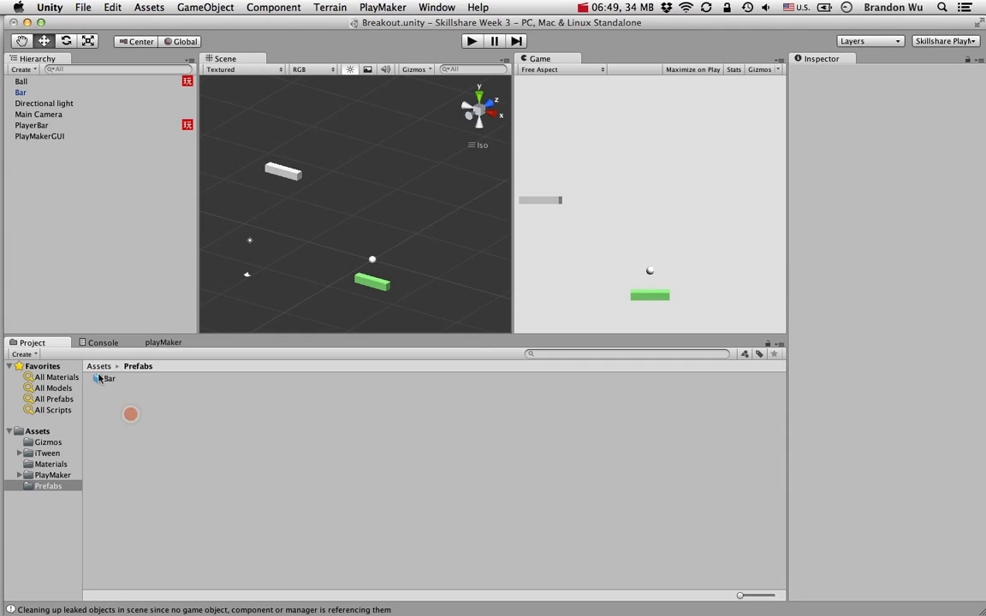
pyautogui.click(104, 378)
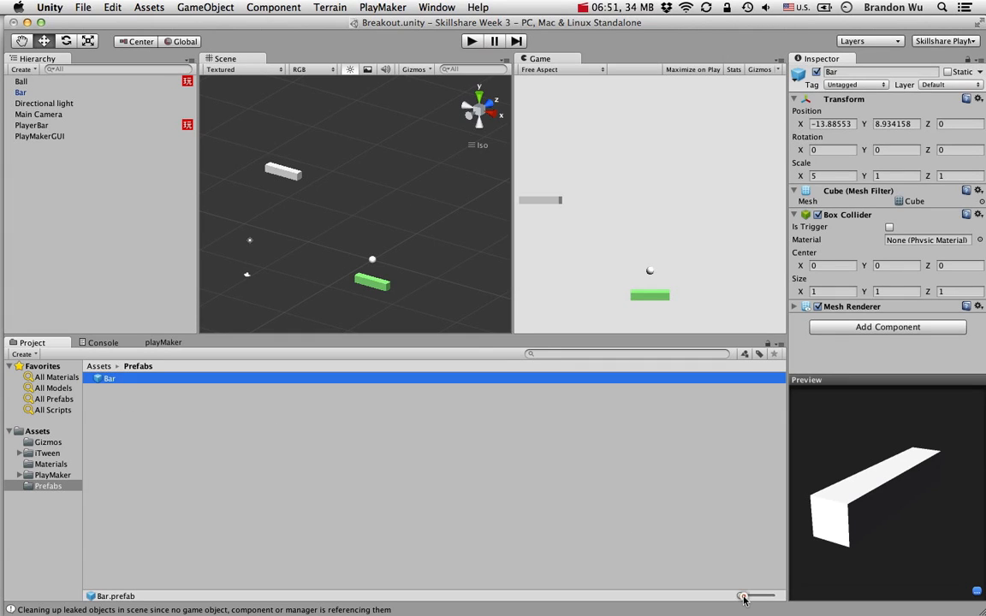
pyautogui.moveTo(743, 598); pyautogui.dragTo(751, 597)
pyautogui.click(628, 562)
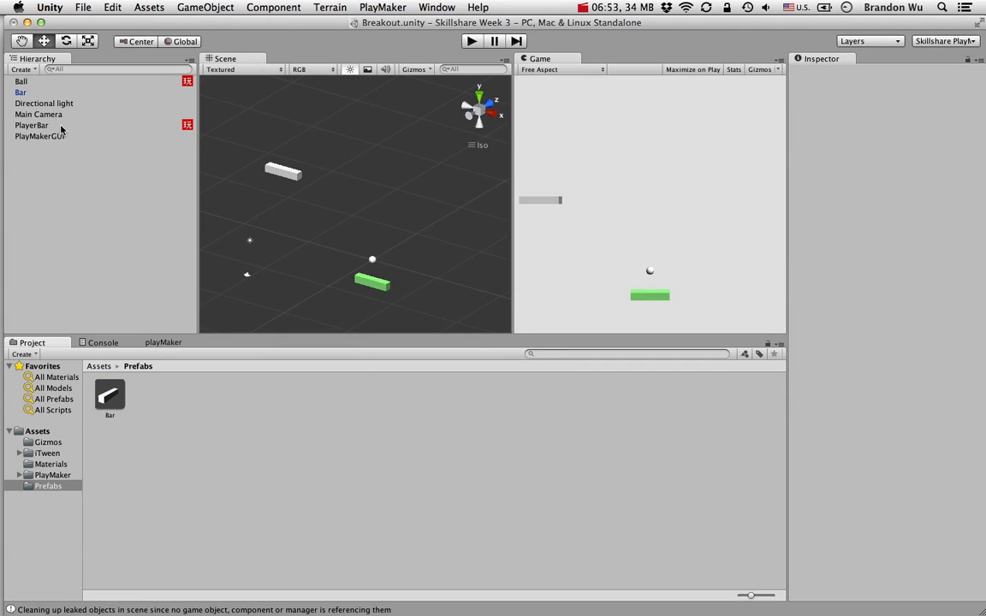
# - Compare the scene's Bar instance with the light, camera, PlayerBar and PlayMakerGUI objects, examining its name and its prefab options Select, Revert and Apply
pyautogui.click(52, 92)
pyautogui.click(49, 103)
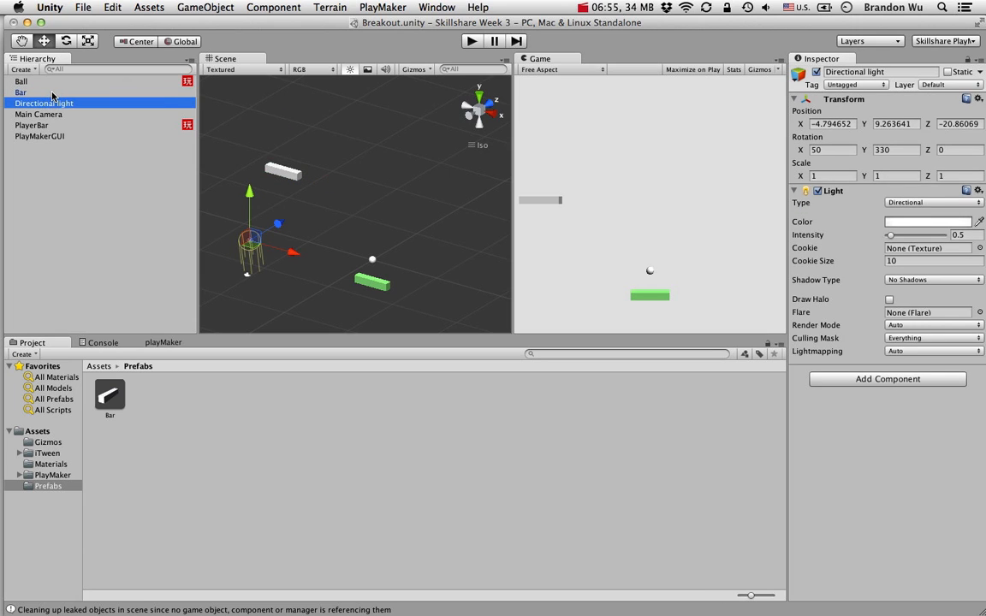
pyautogui.click(51, 93)
pyautogui.click(37, 113)
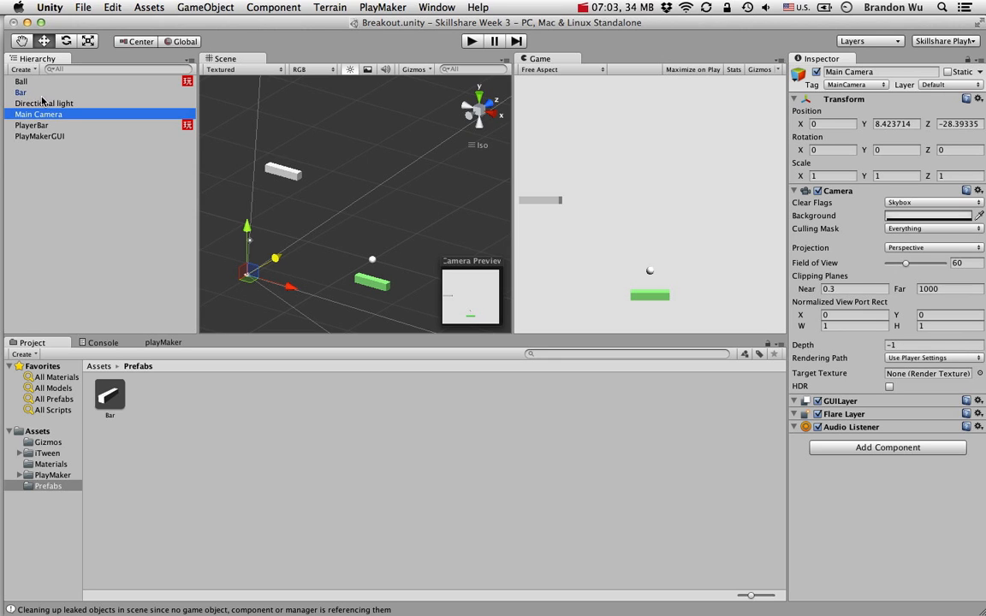
pyautogui.click(41, 93)
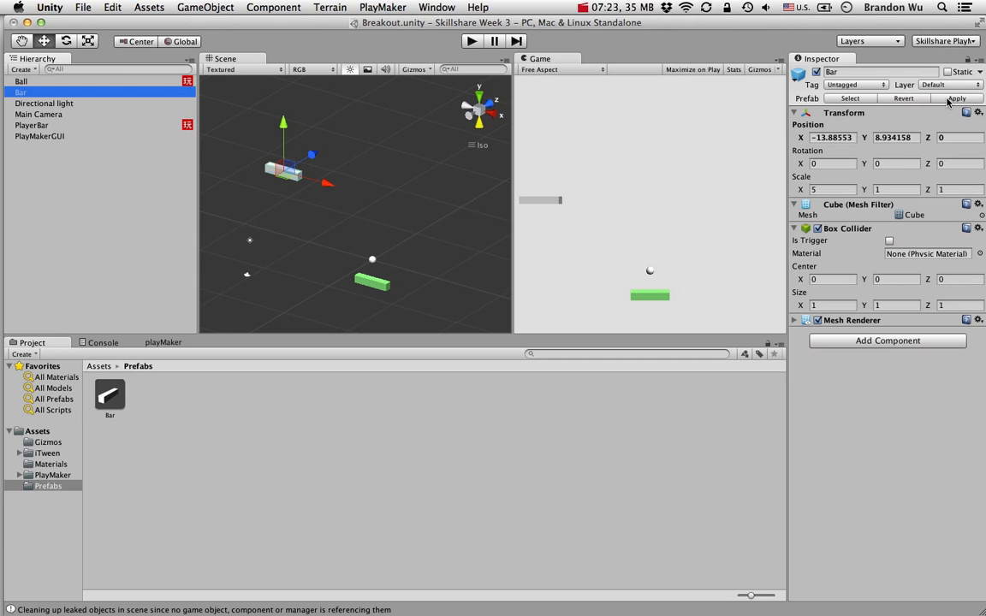
pyautogui.click(76, 92)
pyautogui.click(69, 125)
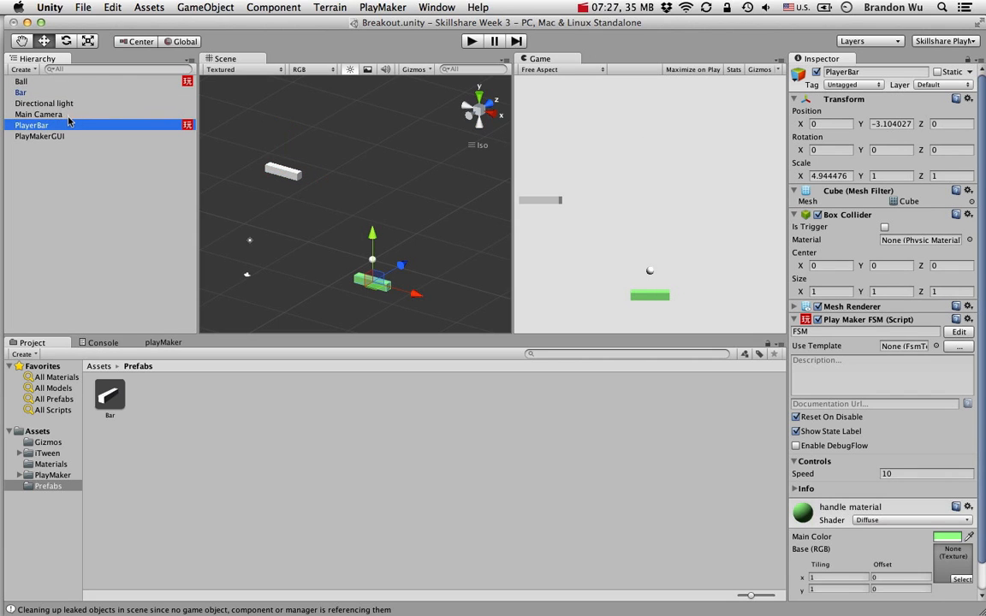
pyautogui.click(62, 104)
pyautogui.click(66, 115)
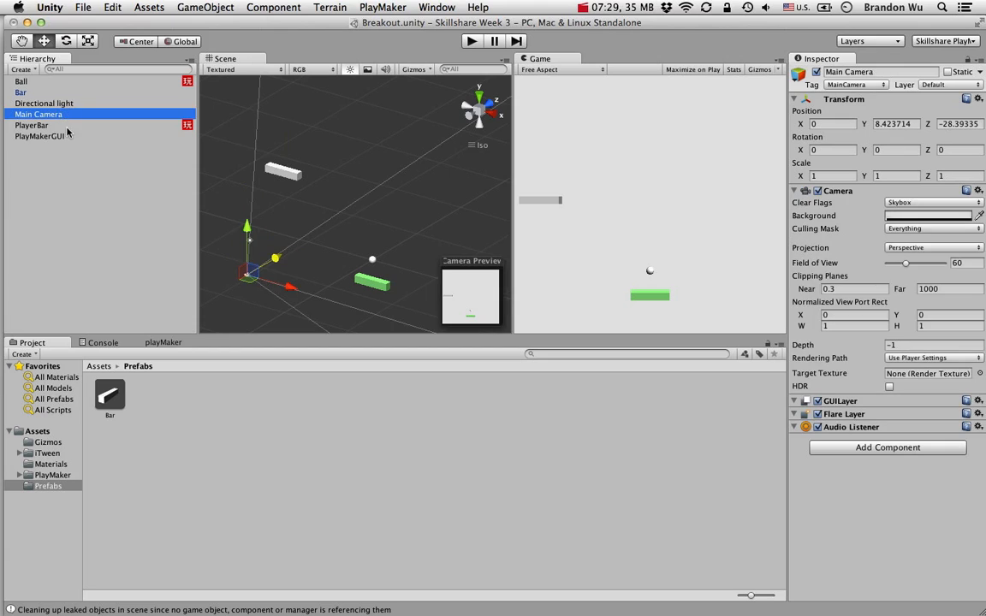
pyautogui.click(68, 137)
pyautogui.click(60, 114)
pyautogui.click(71, 91)
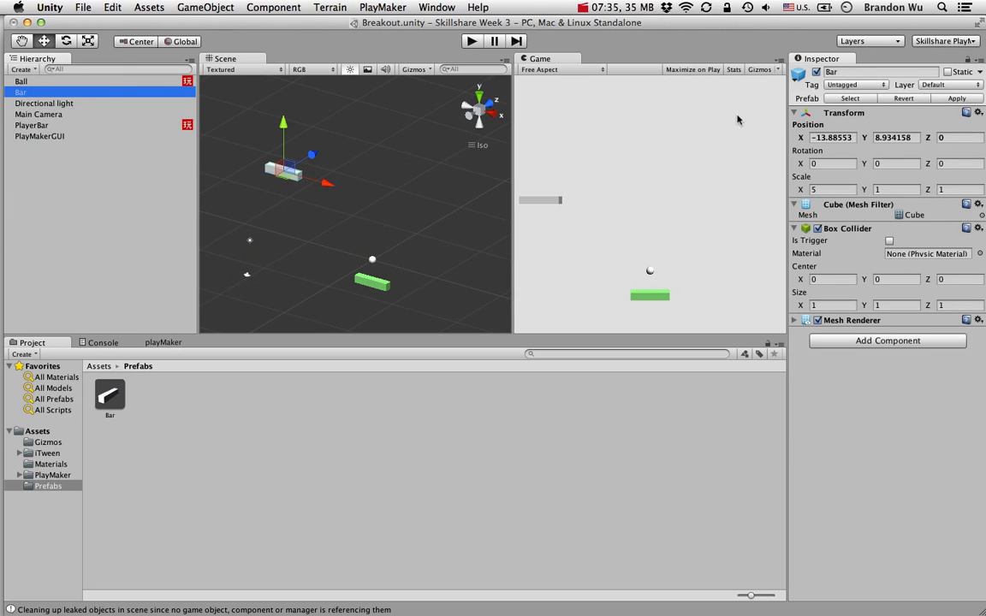
pyautogui.click(135, 104)
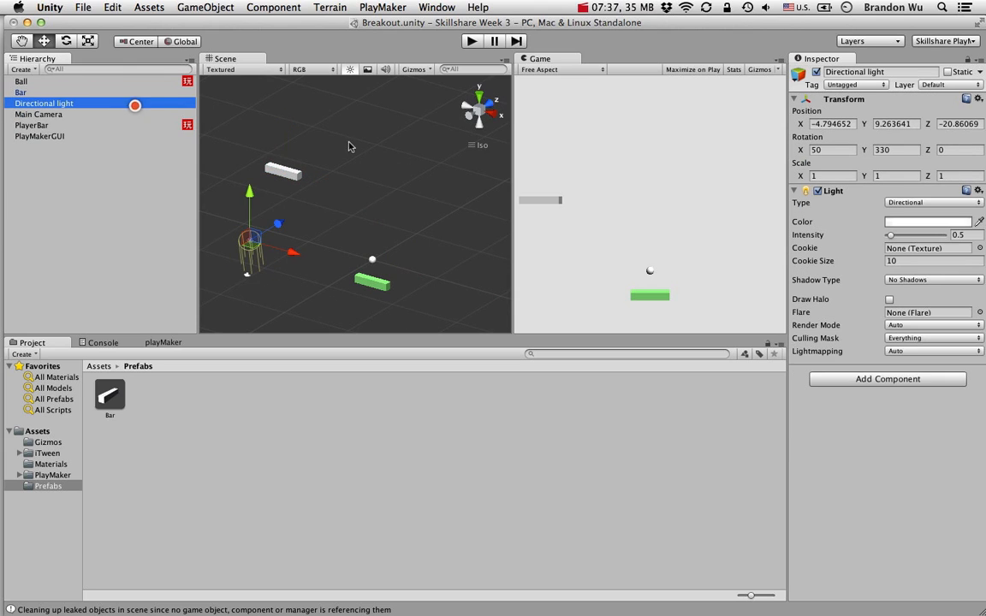
pyautogui.click(183, 94)
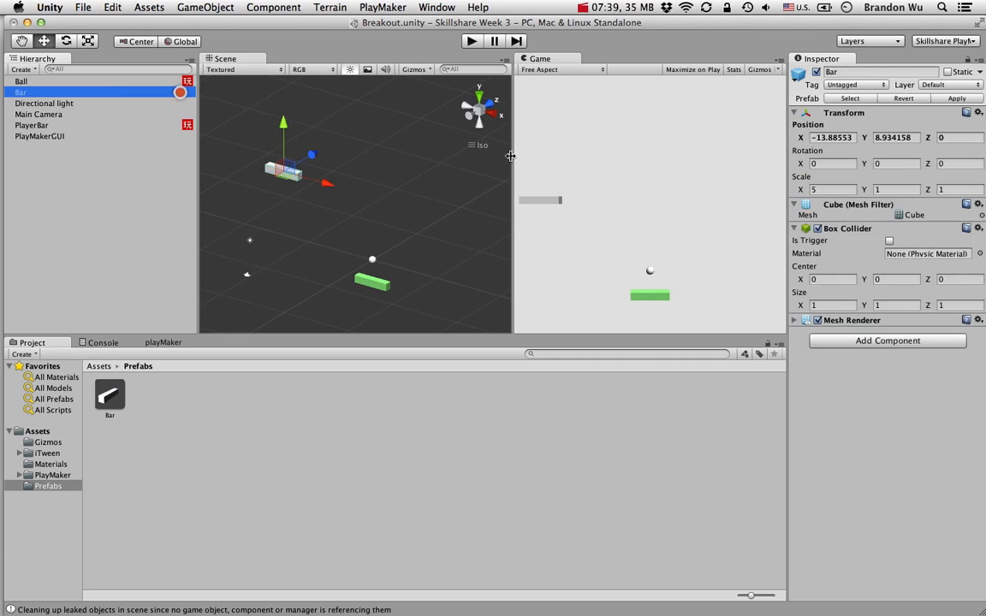
# - Trace the scene's Bar instance back to its source prefab in the project assets
pyautogui.click(851, 97)
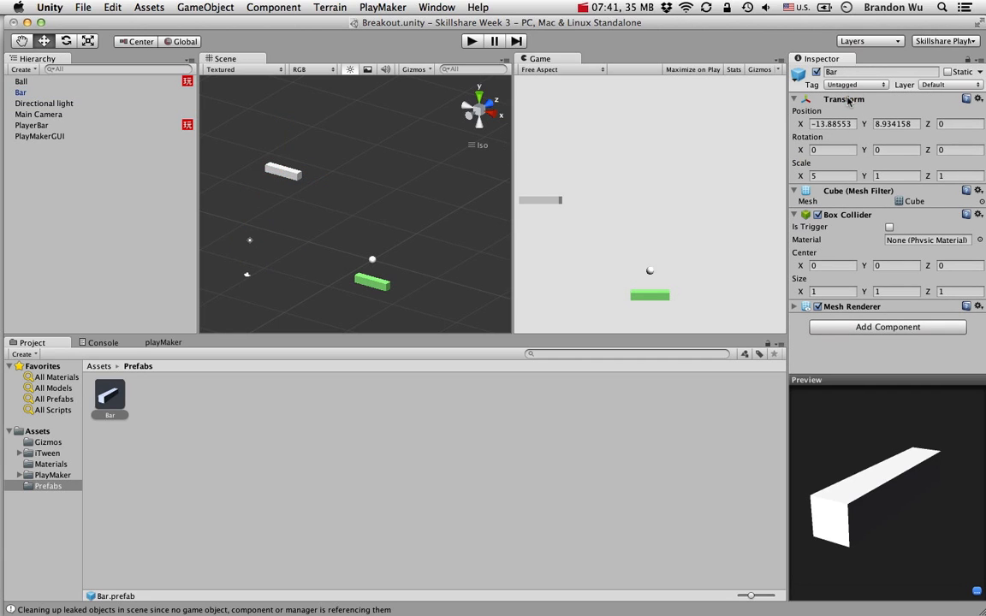
pyautogui.click(171, 90)
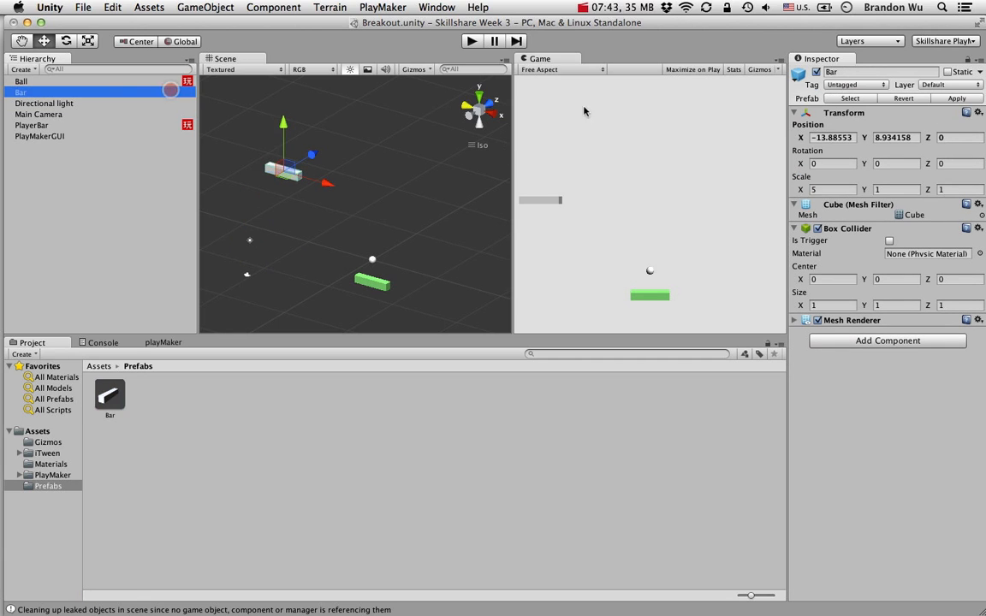
pyautogui.click(850, 97)
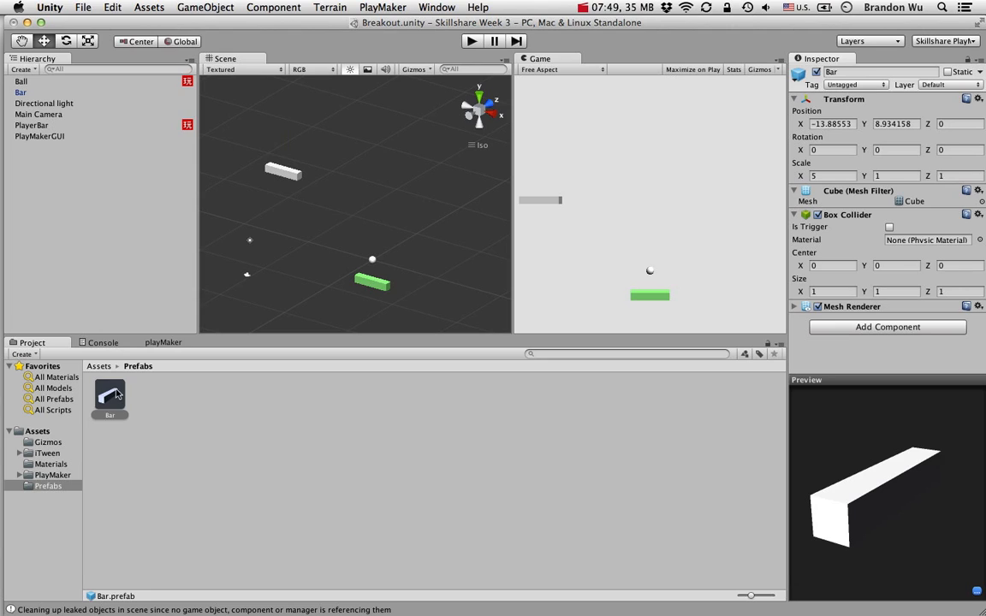
pyautogui.click(95, 244)
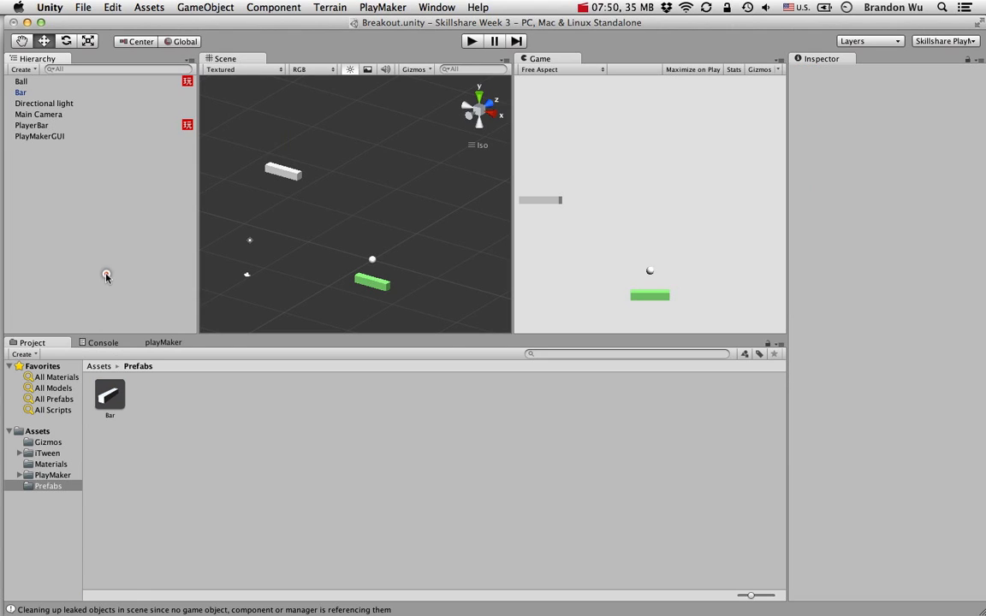
# - Delete the Bar instance from the scene, keeping the Bar prefab in the project
pyautogui.click(50, 93)
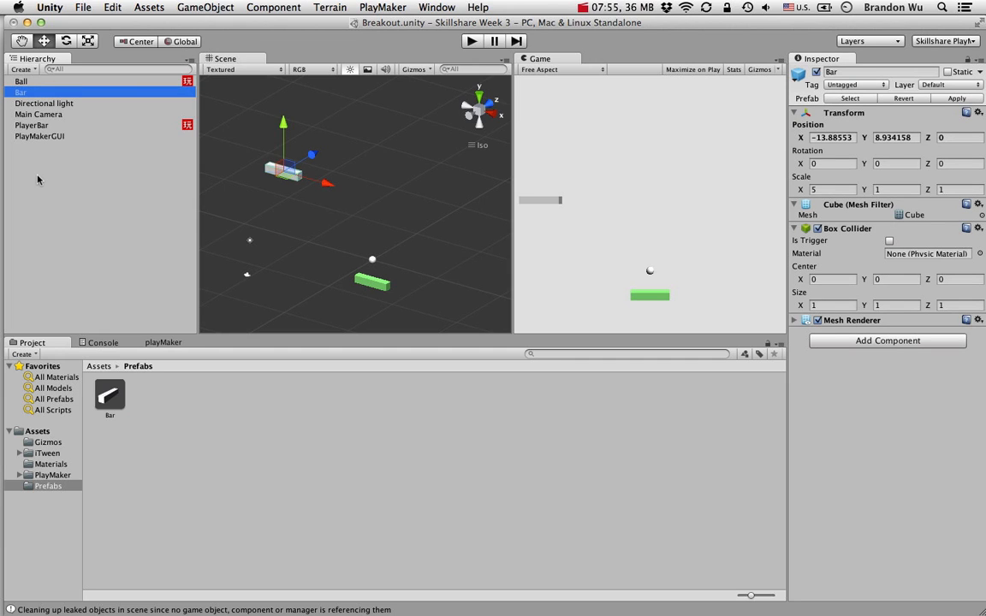
pyautogui.rightClick(94, 95)
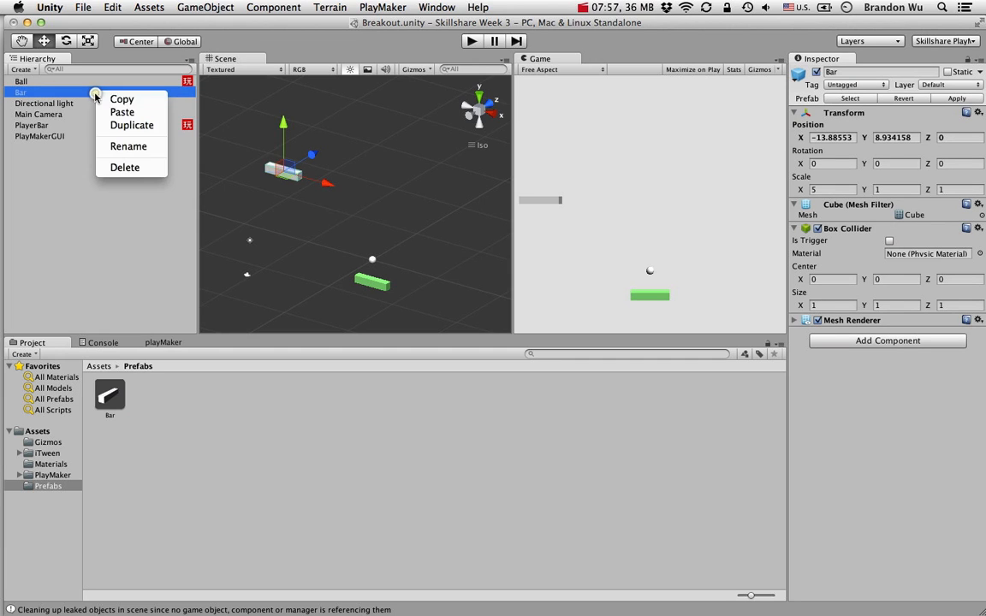
pyautogui.click(128, 168)
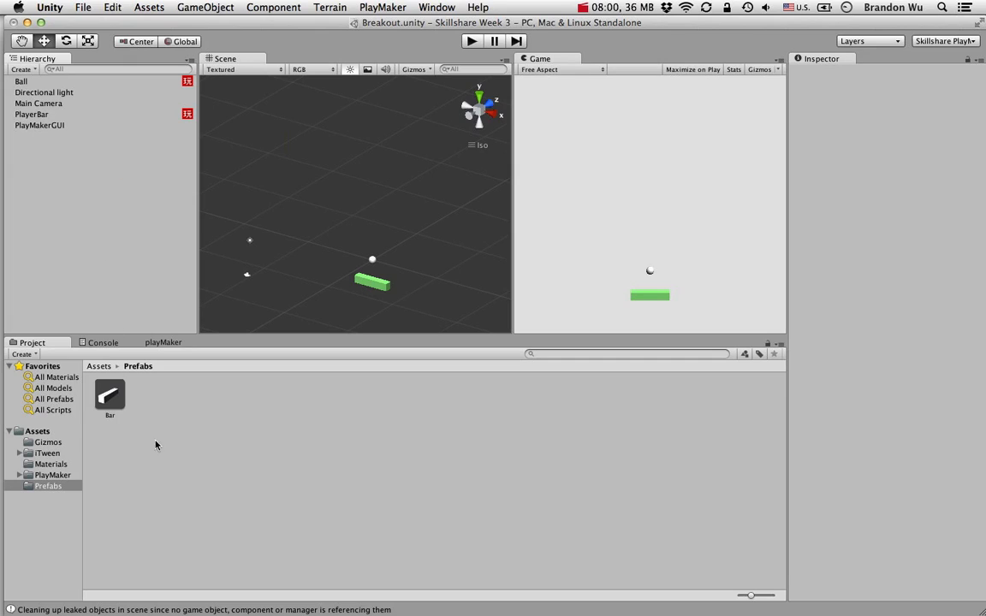
pyautogui.click(167, 454)
pyautogui.click(66, 266)
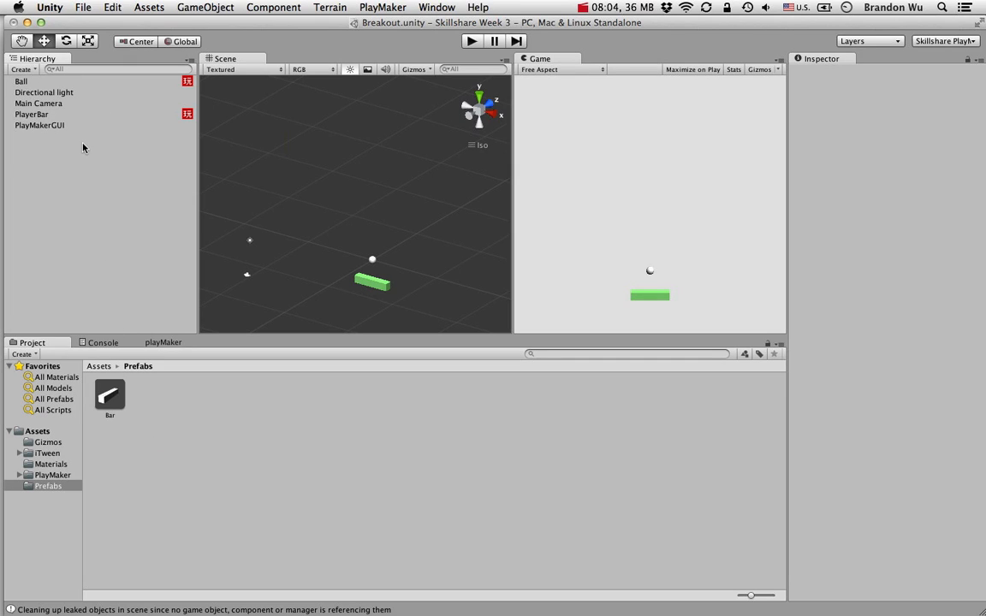
pyautogui.click(82, 153)
# - Place four instances of the Bar prefab in the scene
pyautogui.moveTo(113, 403); pyautogui.dragTo(106, 271)
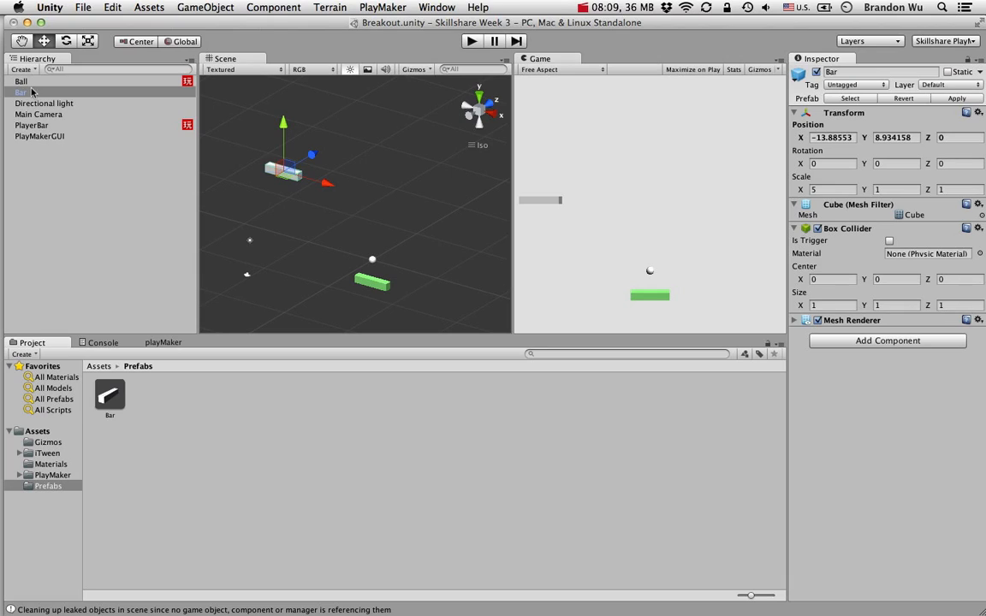
pyautogui.click(32, 91)
pyautogui.moveTo(110, 395); pyautogui.dragTo(111, 258)
pyautogui.moveTo(115, 397); pyautogui.dragTo(112, 246)
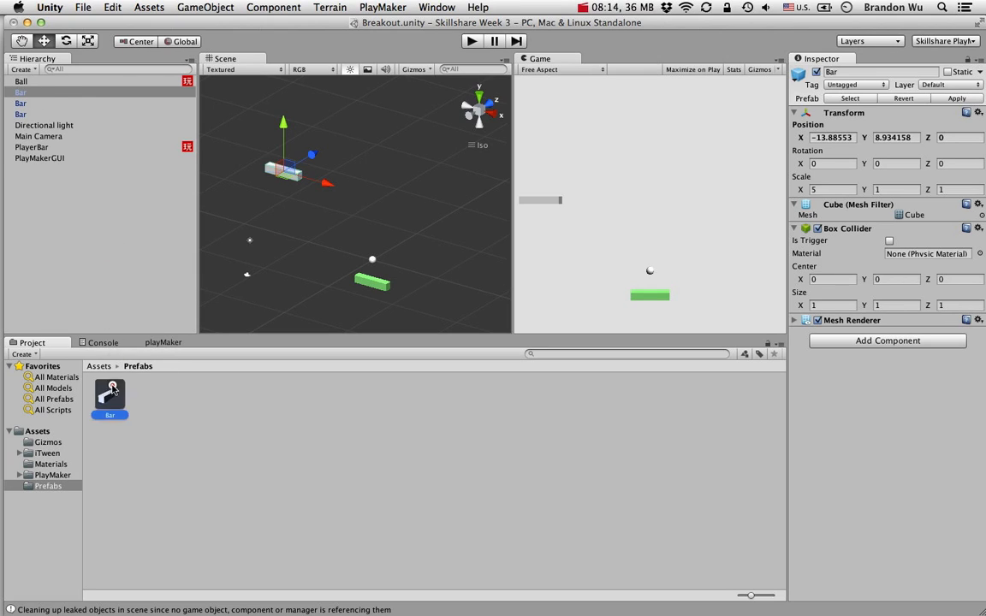
pyautogui.moveTo(109, 396); pyautogui.dragTo(110, 255)
# - Spread three of the overlapping Bar instances along the X axis to about -0.8, -8.0 and 5.7, forming a row
pyautogui.click(88, 124)
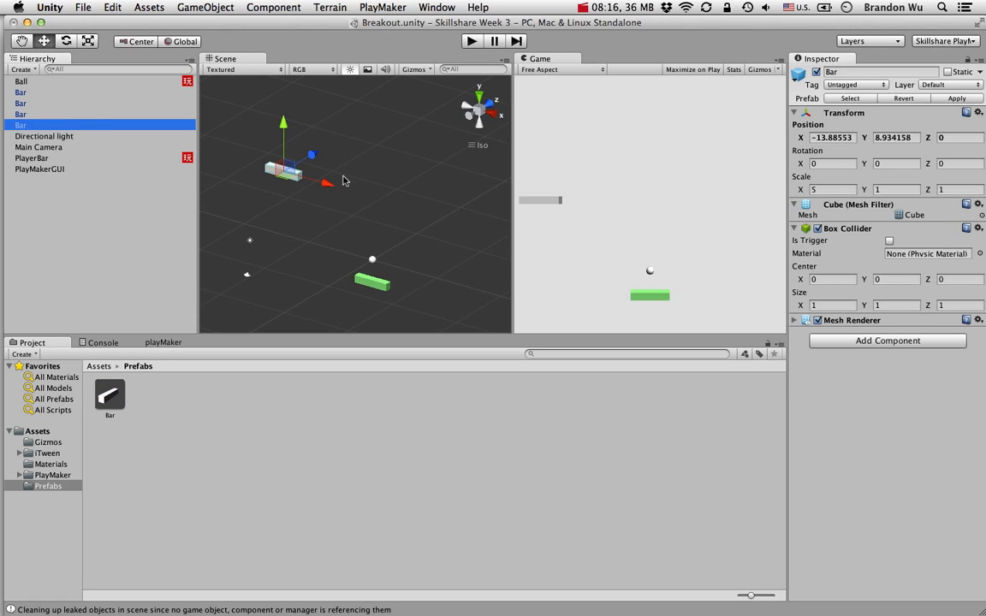
pyautogui.moveTo(295, 168); pyautogui.dragTo(347, 177)
pyautogui.moveTo(347, 177); pyautogui.dragTo(370, 194)
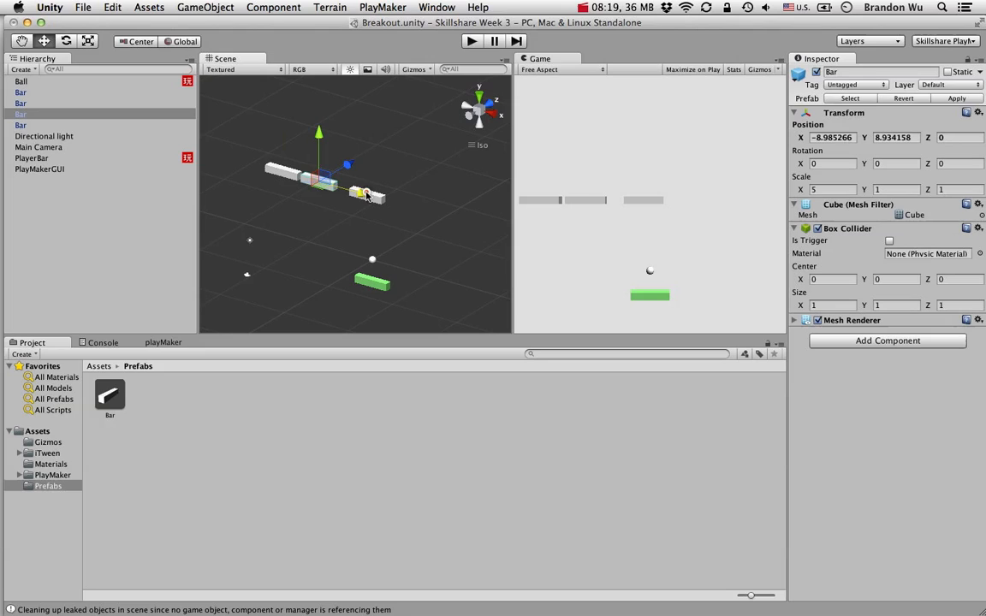
pyautogui.moveTo(336, 183); pyautogui.dragTo(342, 191)
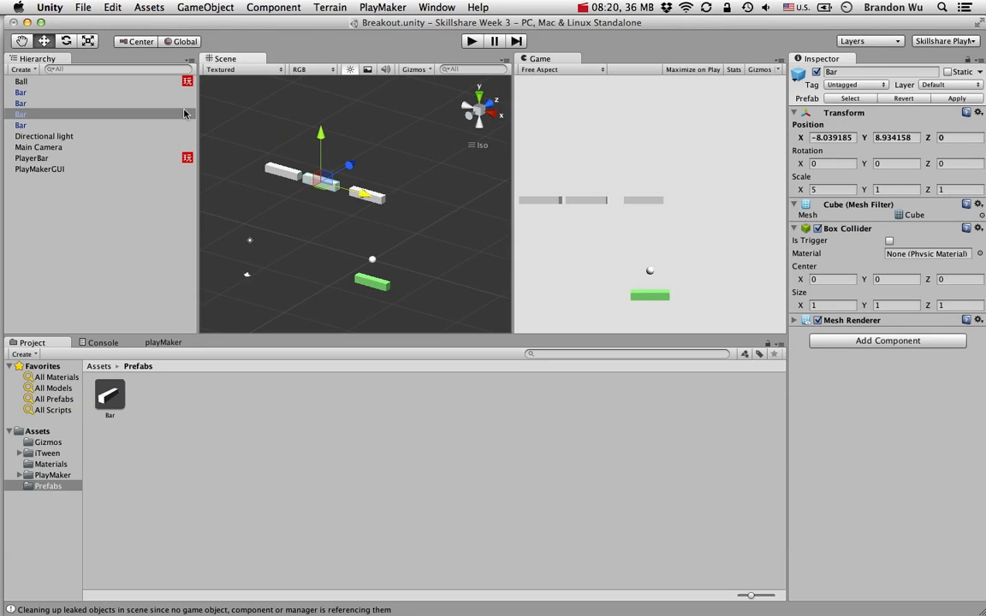
pyautogui.click(20, 102)
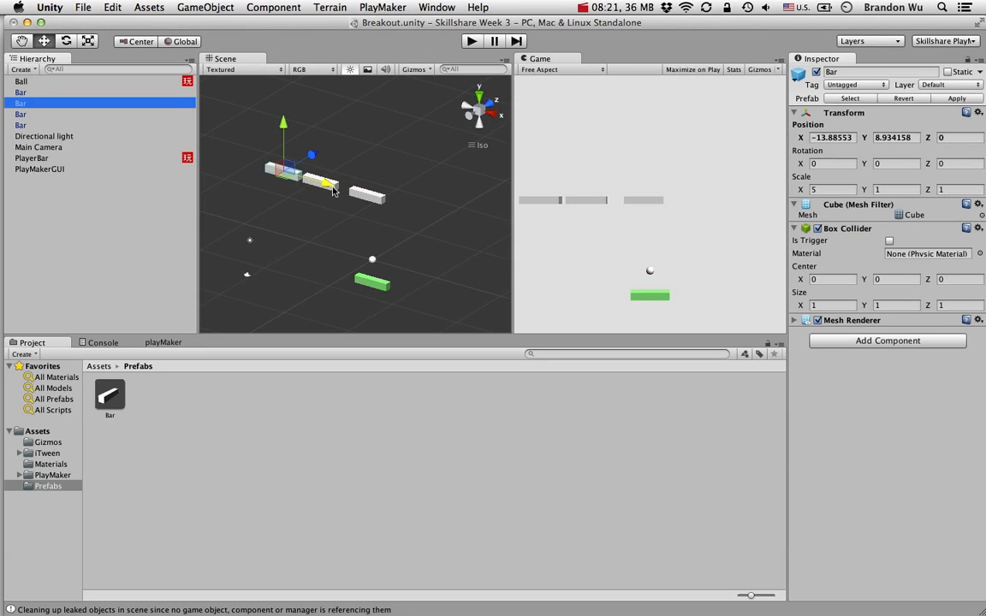
pyautogui.moveTo(360, 191); pyautogui.dragTo(387, 197)
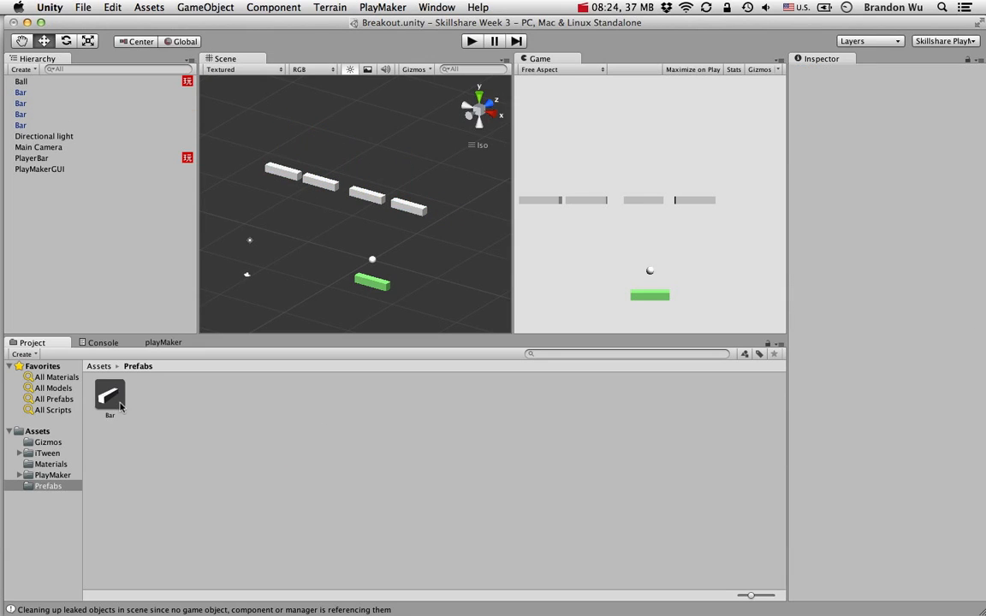
# - Compare the Bar prefab, the PlayerBar and the individual Bar instances in the scene
pyautogui.click(109, 398)
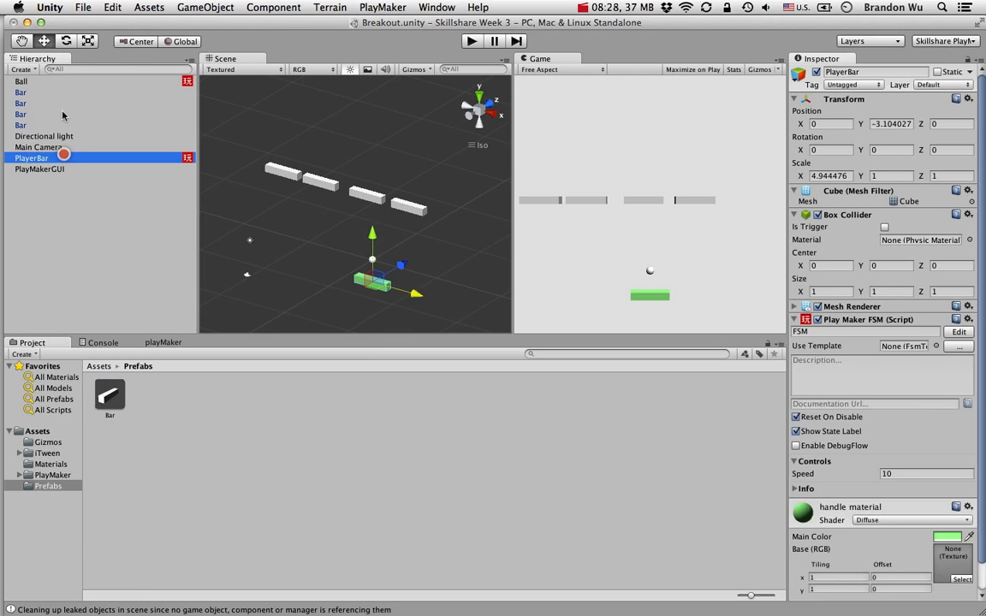
pyautogui.click(34, 114)
pyautogui.click(56, 93)
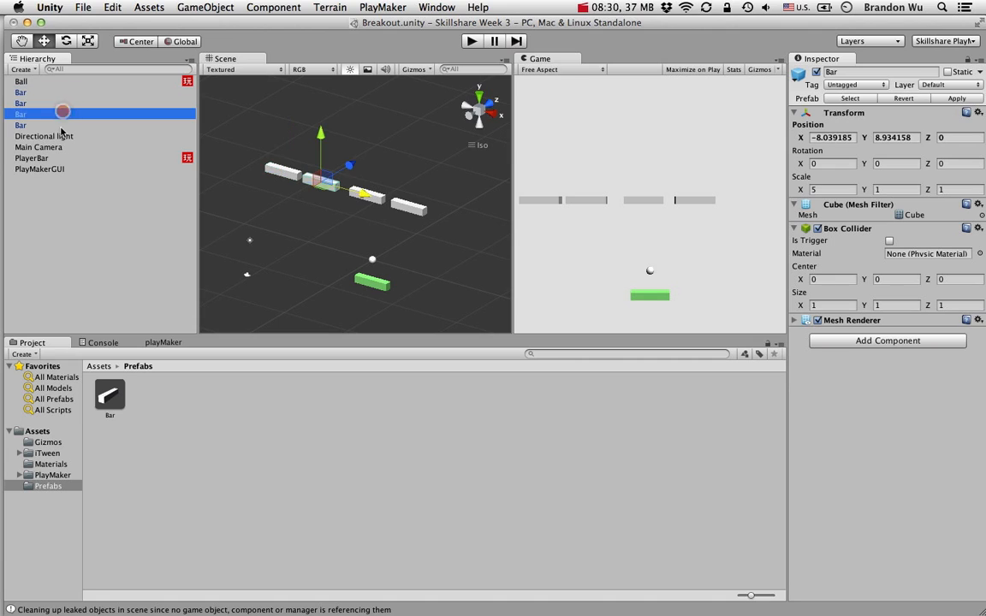
pyautogui.click(60, 125)
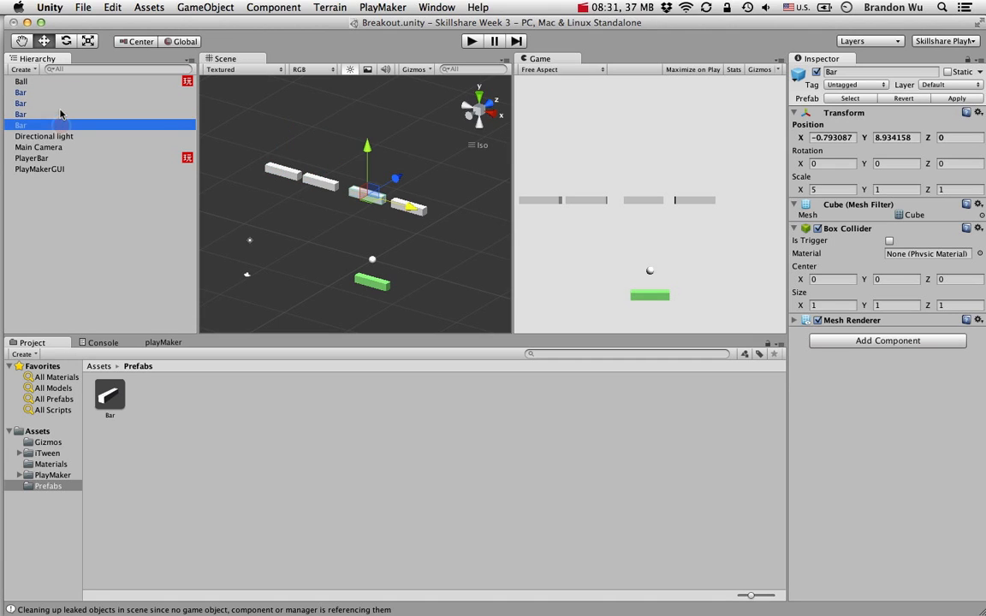
pyautogui.click(59, 111)
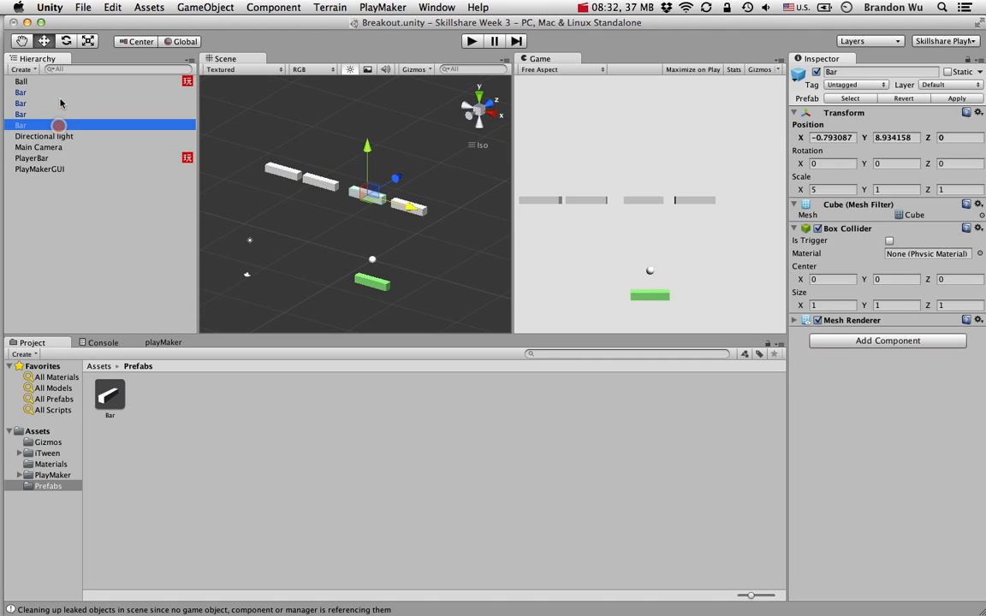
pyautogui.click(59, 95)
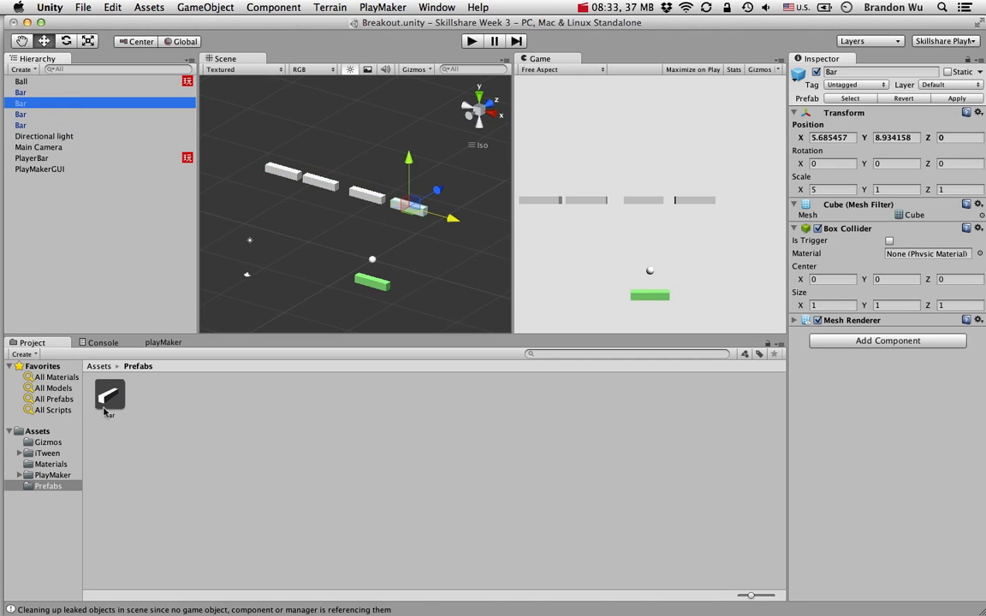
# - Add a PlayMakerFSM component to the Bar prefab
pyautogui.click(108, 397)
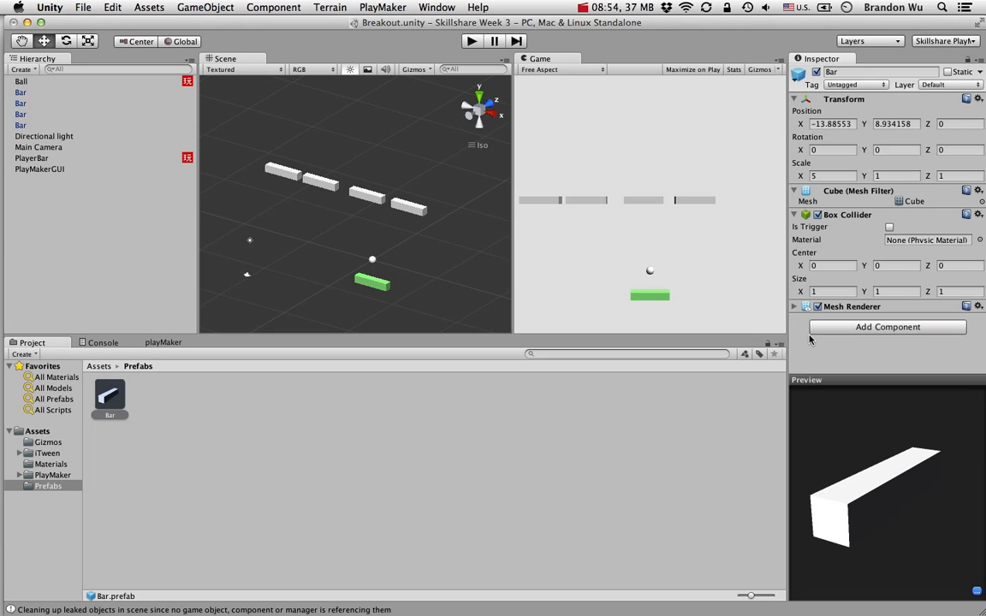
pyautogui.click(854, 329)
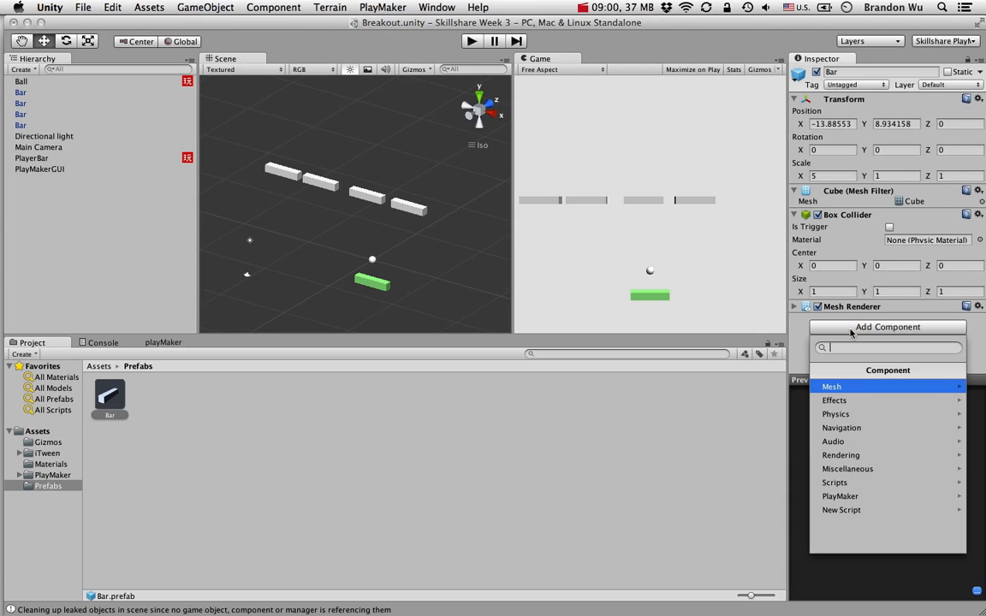
pyautogui.click(870, 500)
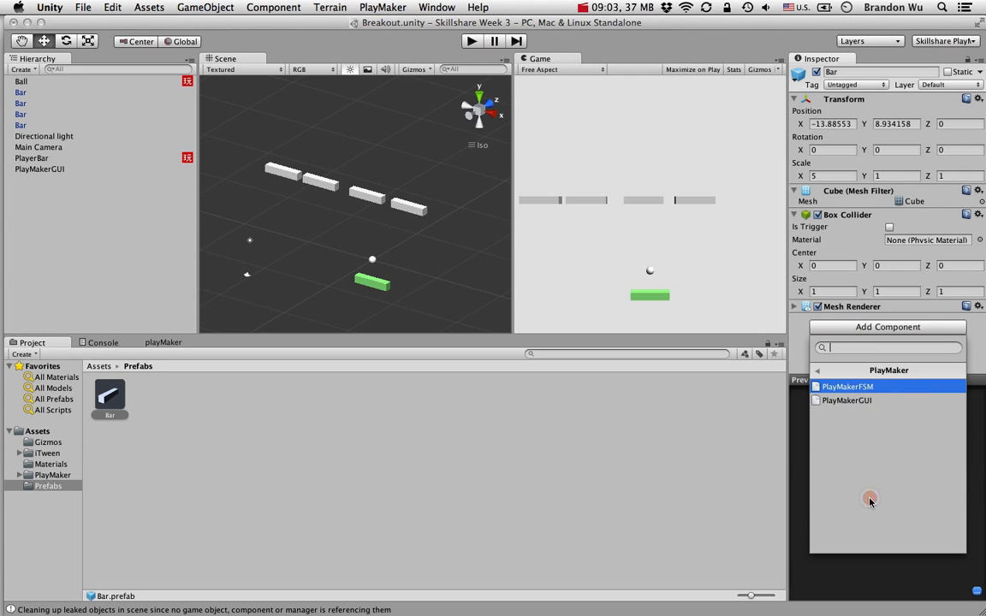
pyautogui.click(860, 393)
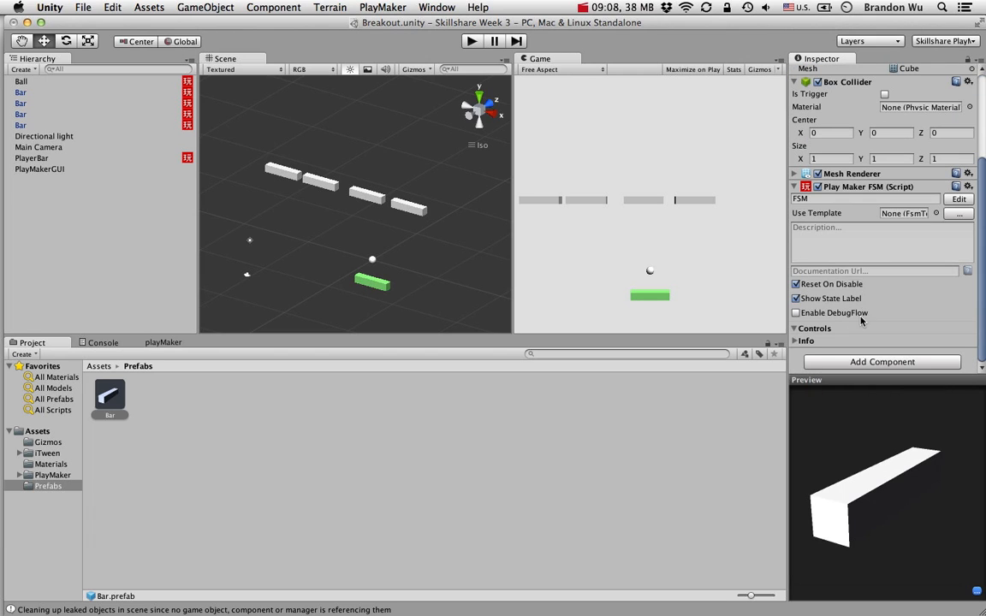
pyautogui.click(174, 344)
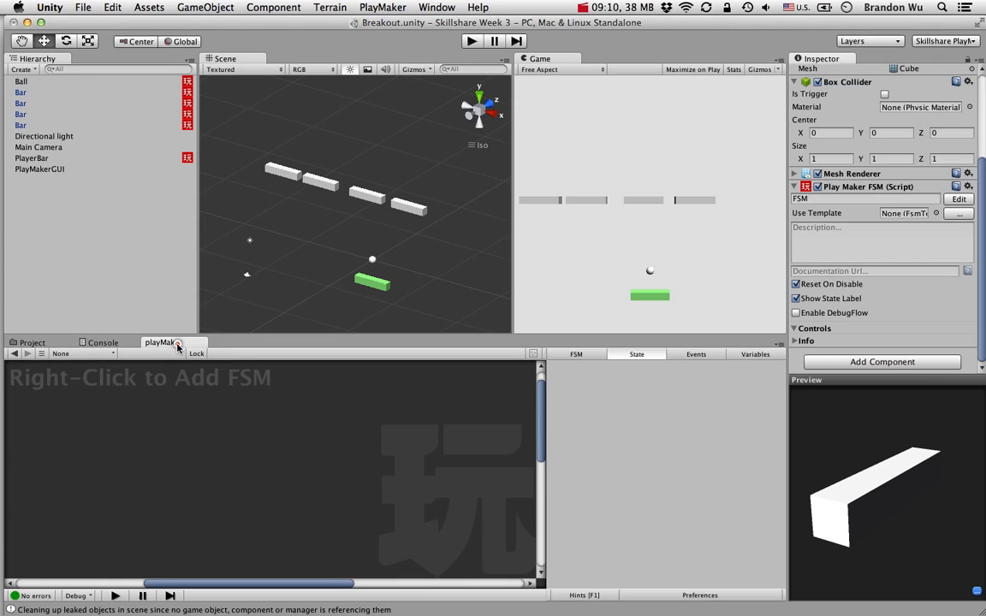
pyautogui.rightClick(172, 395)
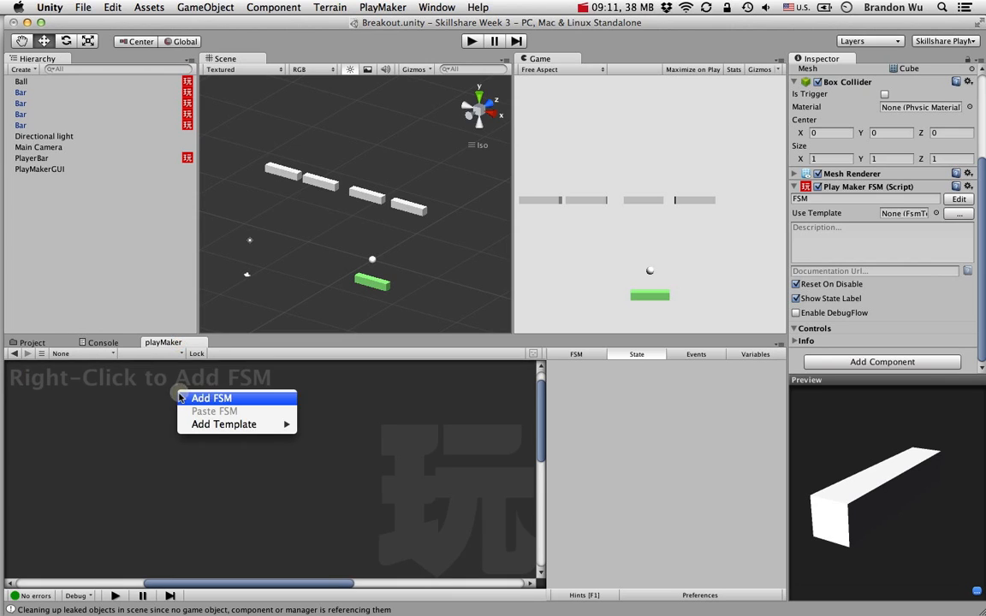
pyautogui.click(110, 398)
pyautogui.click(33, 343)
pyautogui.click(127, 460)
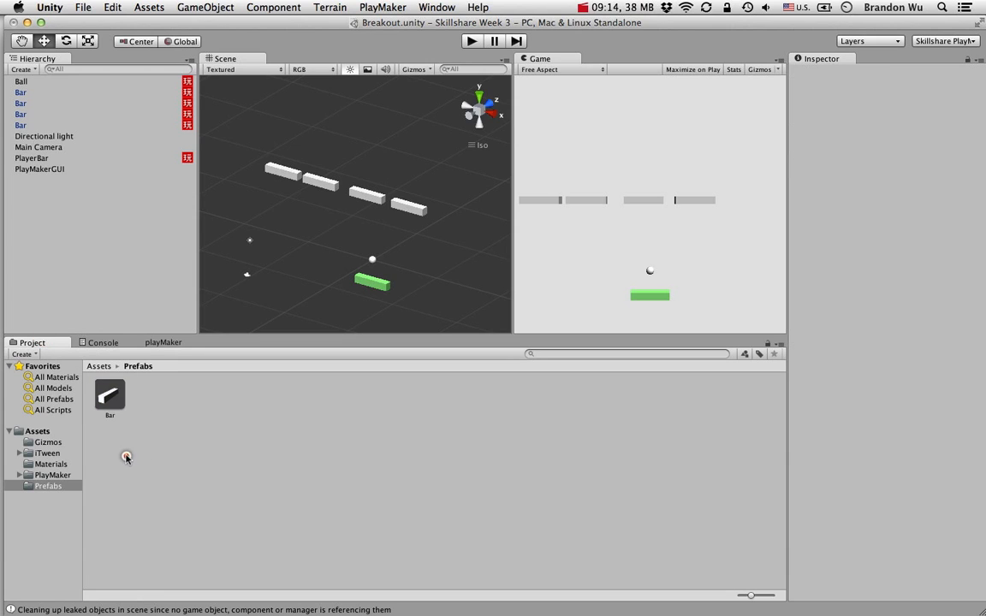
# - Examine the Play Maker FSM component on the Bar prefab and on each Bar instance in the scene
pyautogui.click(110, 395)
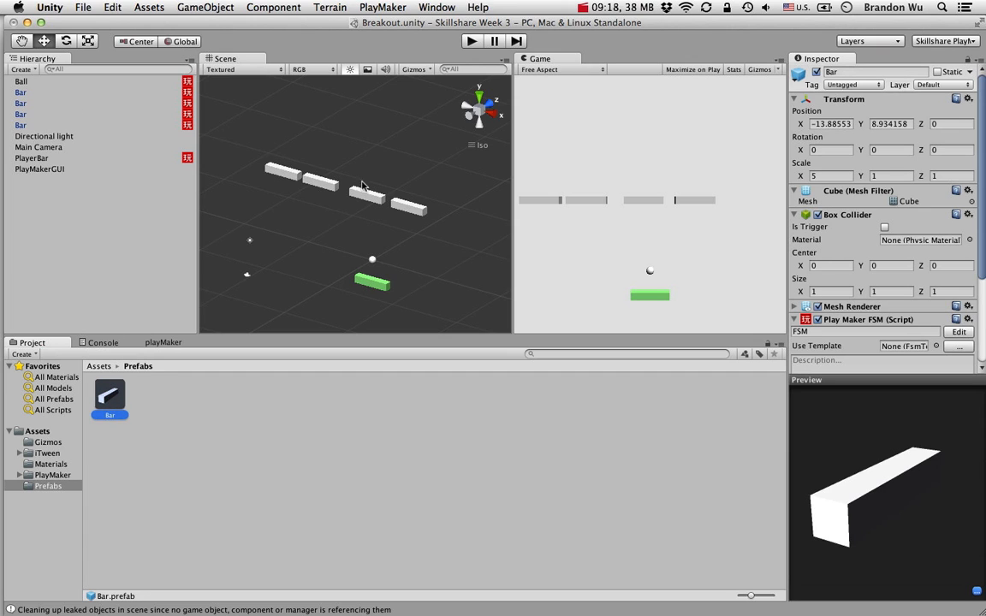
pyautogui.scroll(-5, 853, 223)
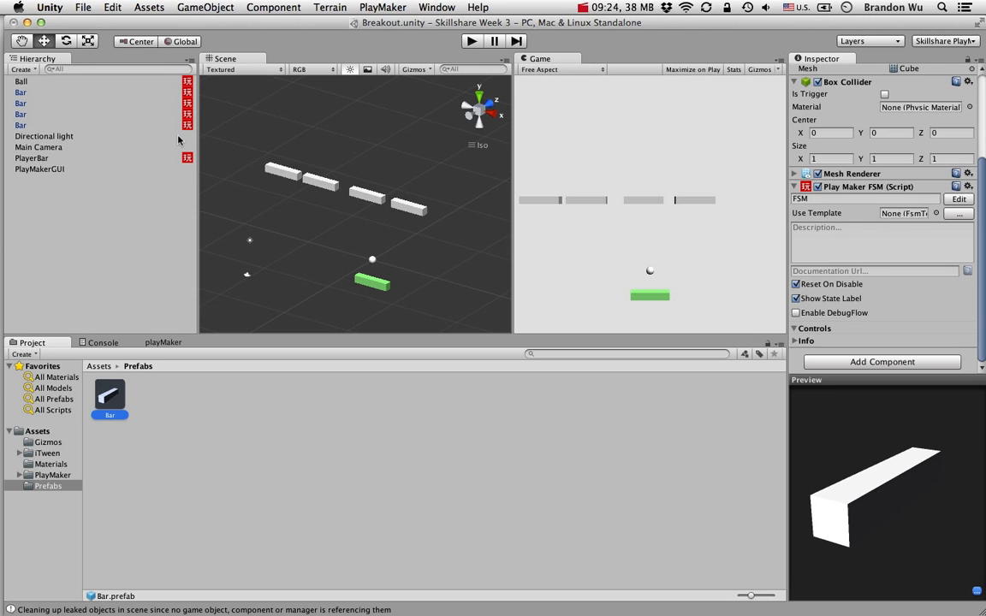
pyautogui.click(26, 93)
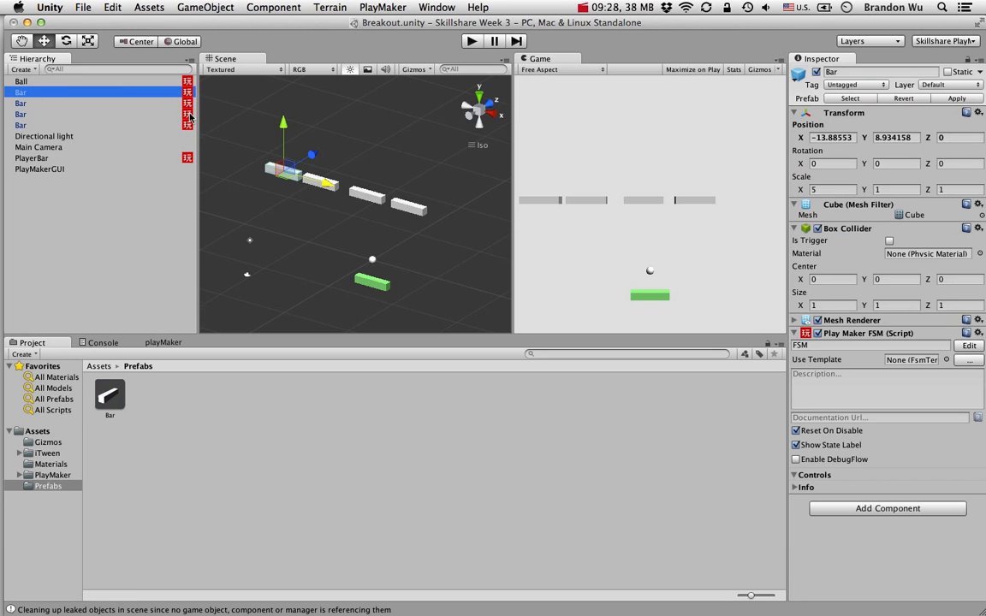
pyautogui.click(182, 124)
pyautogui.click(165, 113)
pyautogui.click(164, 103)
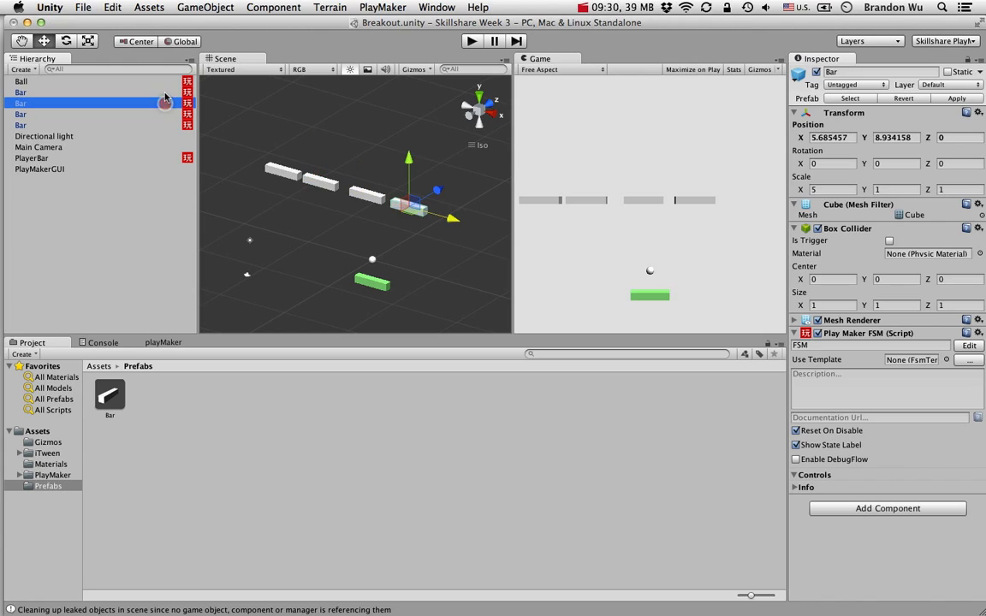
pyautogui.click(165, 92)
pyautogui.click(165, 103)
pyautogui.click(165, 92)
pyautogui.click(163, 103)
pyautogui.click(162, 125)
pyautogui.click(159, 114)
pyautogui.click(159, 102)
pyautogui.click(163, 93)
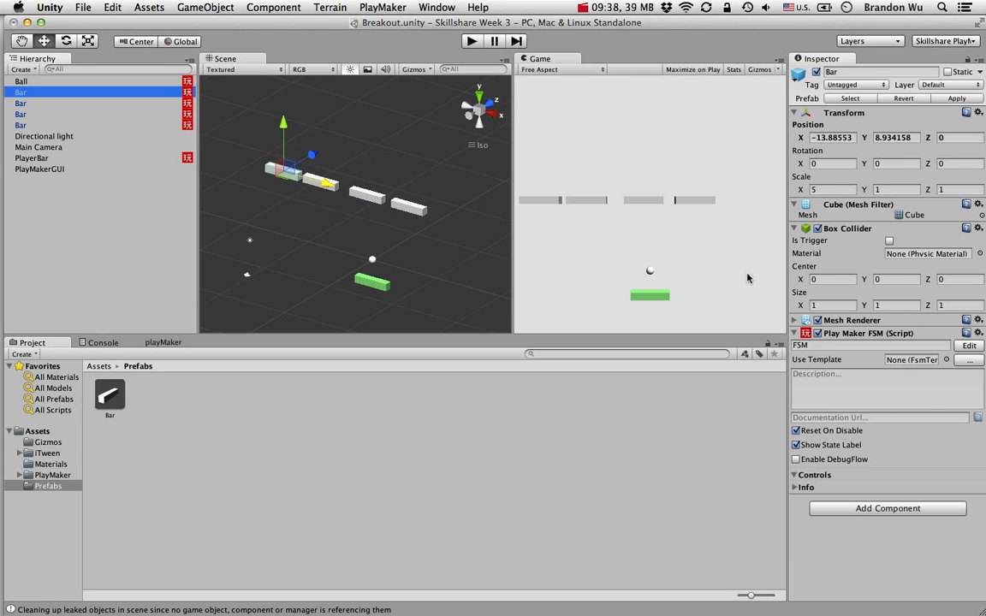
pyautogui.click(133, 114)
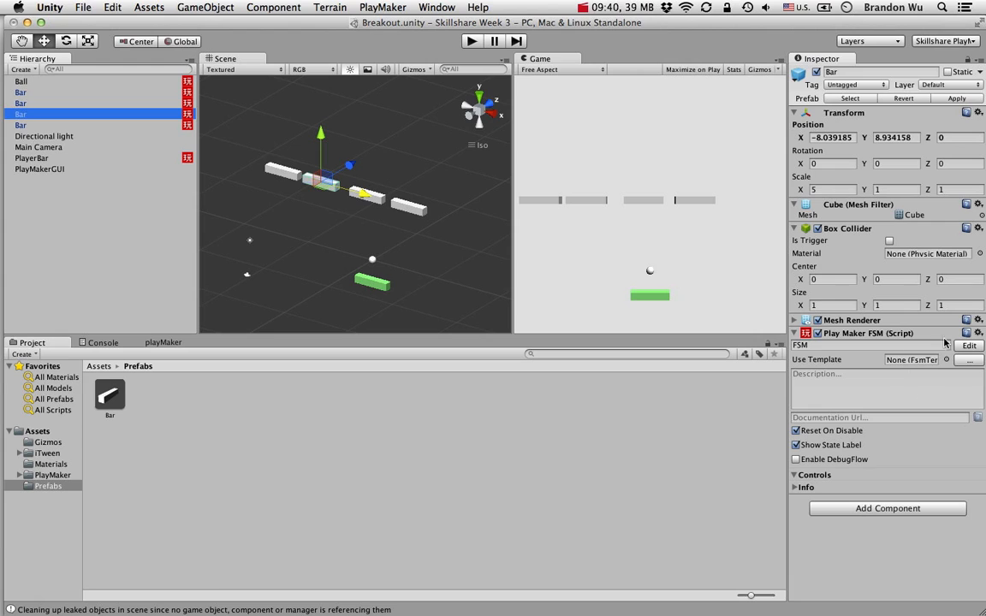
# - Remove the Play Maker FSM component from the Bar prefab
pyautogui.click(109, 396)
pyautogui.scroll(-5, 976, 279)
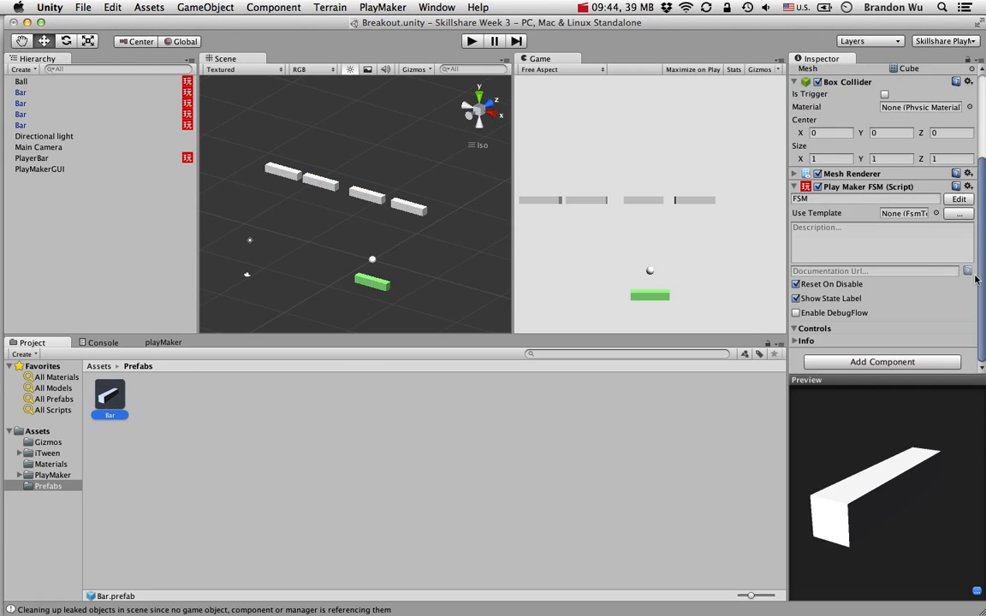
pyautogui.click(968, 186)
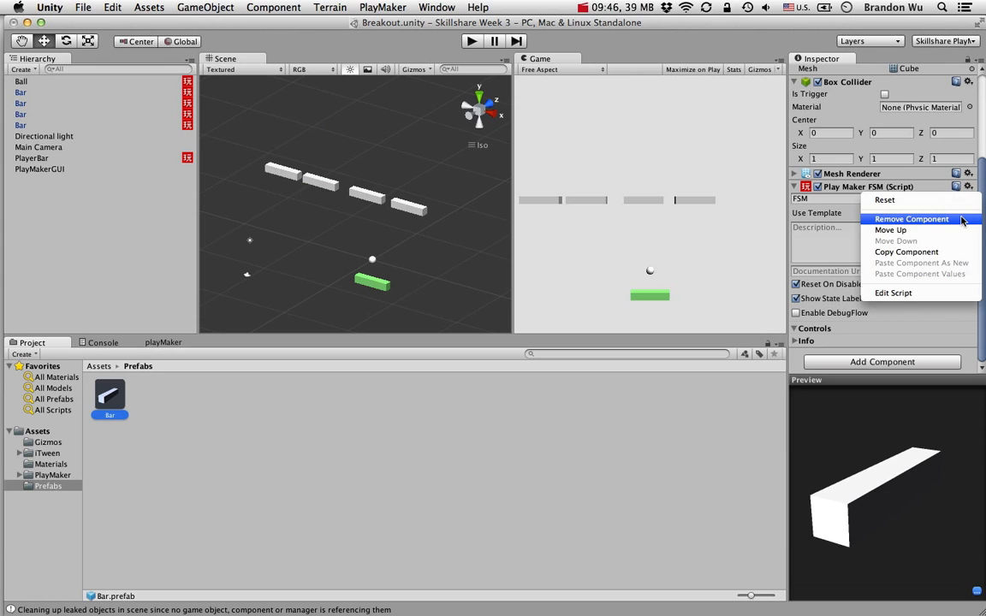
pyautogui.click(961, 221)
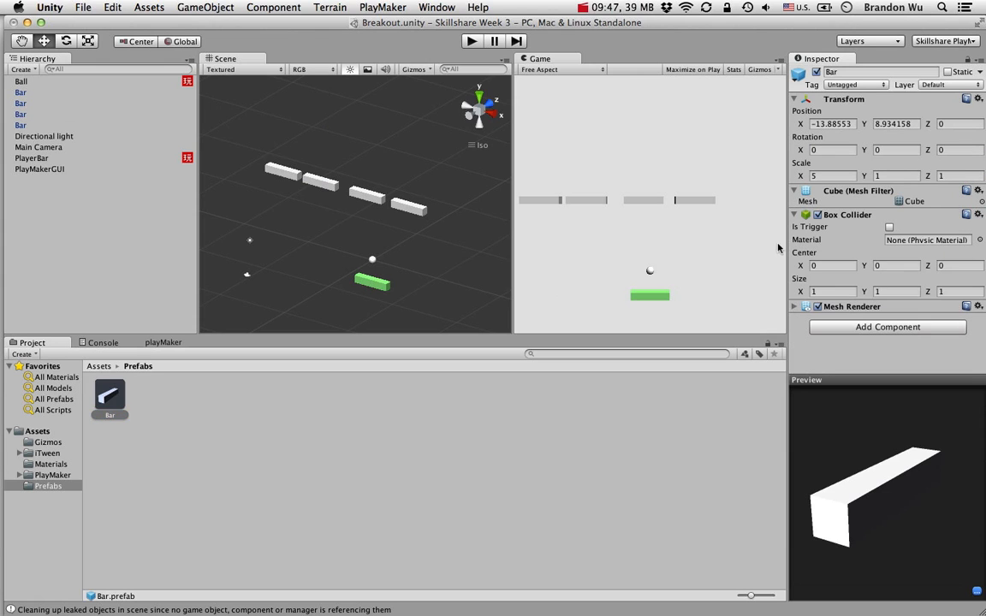
# - Examine the component lists of all four Bar instances and compare them with the Bar prefab
pyautogui.click(99, 91)
pyautogui.click(110, 104)
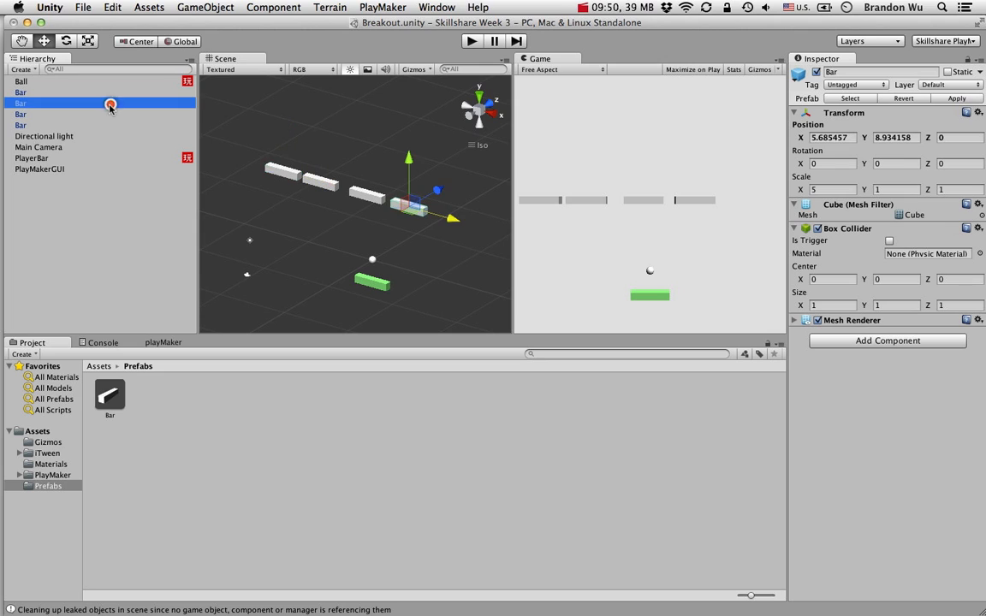
pyautogui.click(108, 115)
pyautogui.click(108, 125)
pyautogui.click(107, 104)
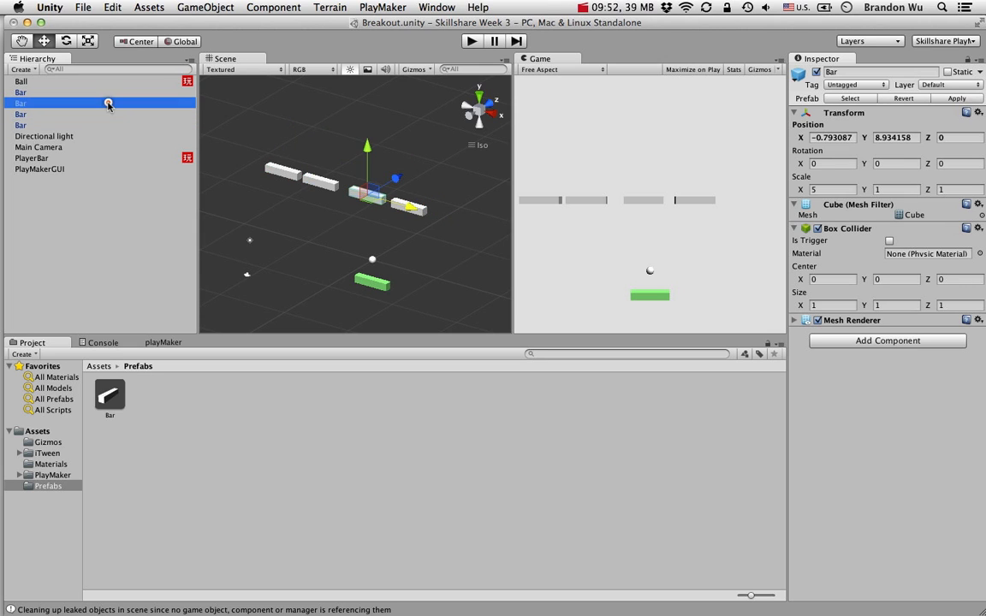
pyautogui.click(105, 92)
pyautogui.click(109, 125)
pyautogui.click(111, 112)
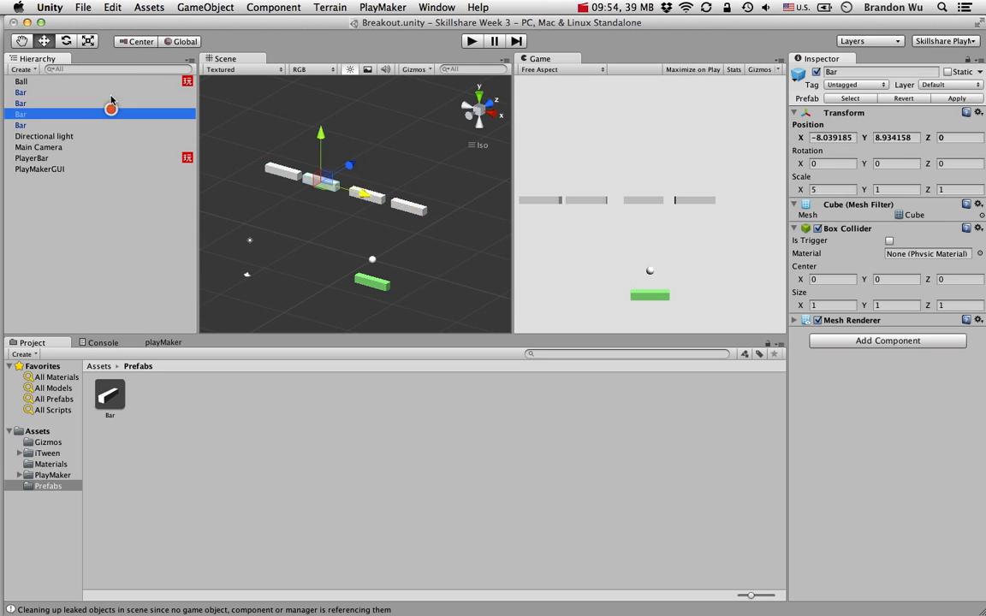
pyautogui.click(110, 92)
pyautogui.click(110, 102)
pyautogui.click(110, 114)
pyautogui.click(111, 92)
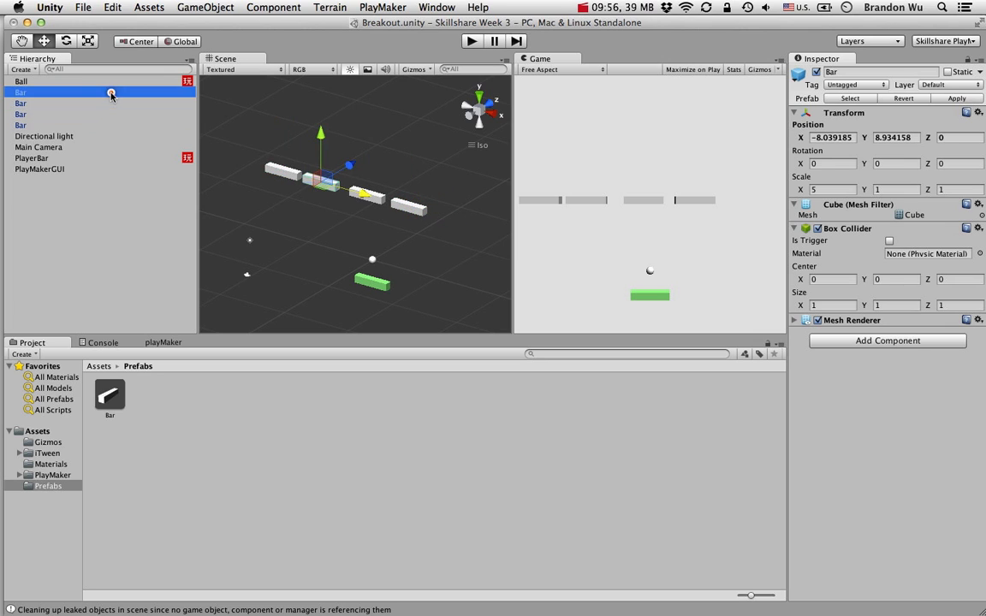
pyautogui.click(111, 410)
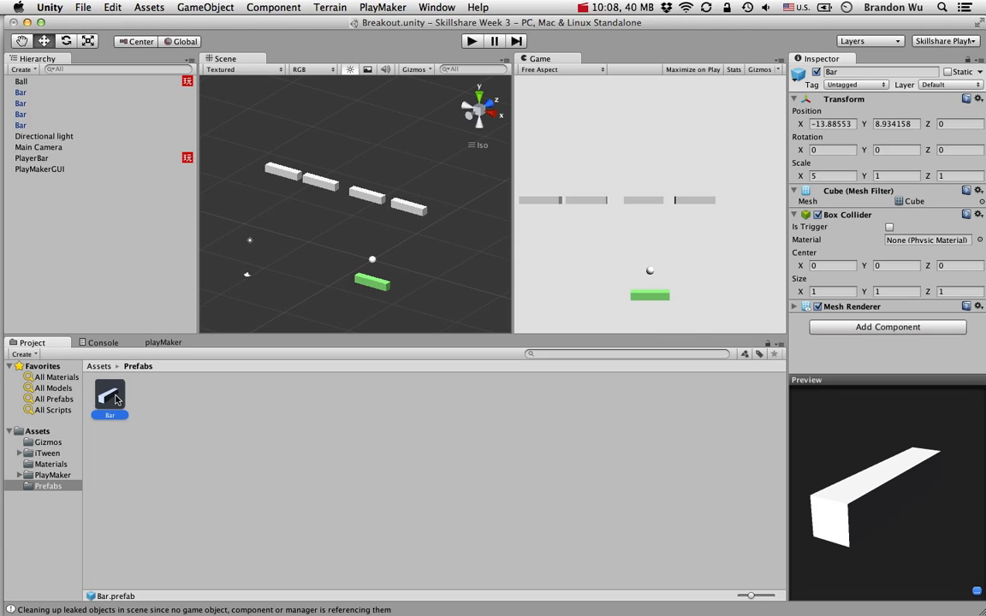
pyautogui.click(45, 125)
pyautogui.click(49, 104)
pyautogui.click(48, 121)
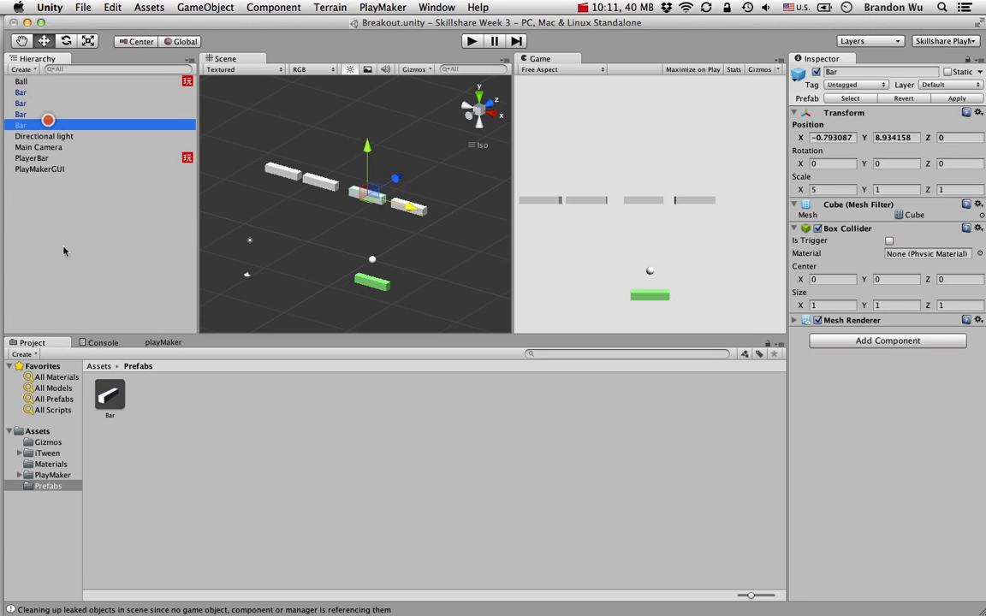
# - Add a PlayMaker FSM component to the Bar prefab and name the FSM "Destroy on Hit"
pyautogui.click(110, 396)
pyautogui.click(884, 328)
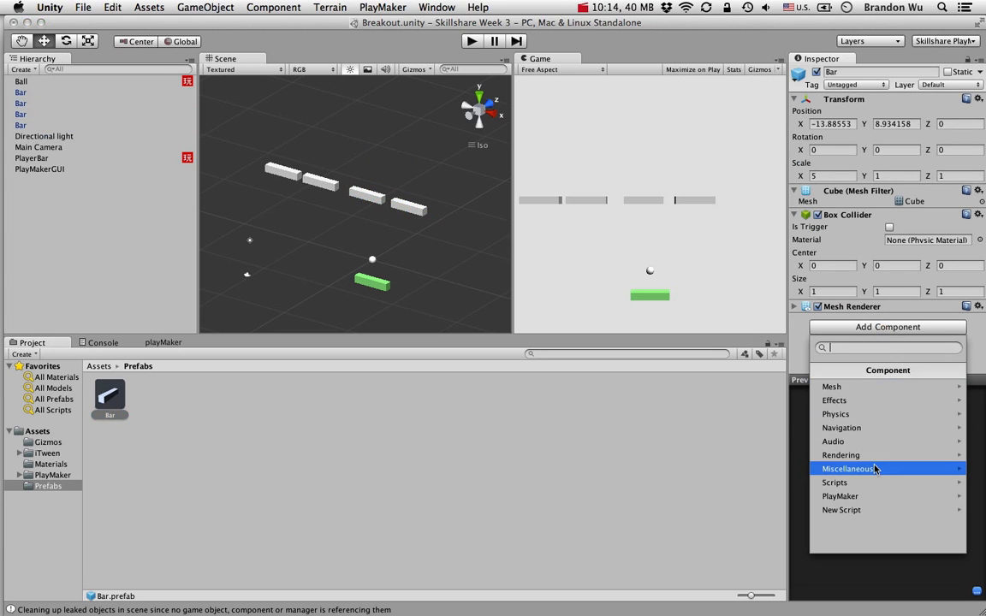
pyautogui.click(868, 496)
pyautogui.click(848, 387)
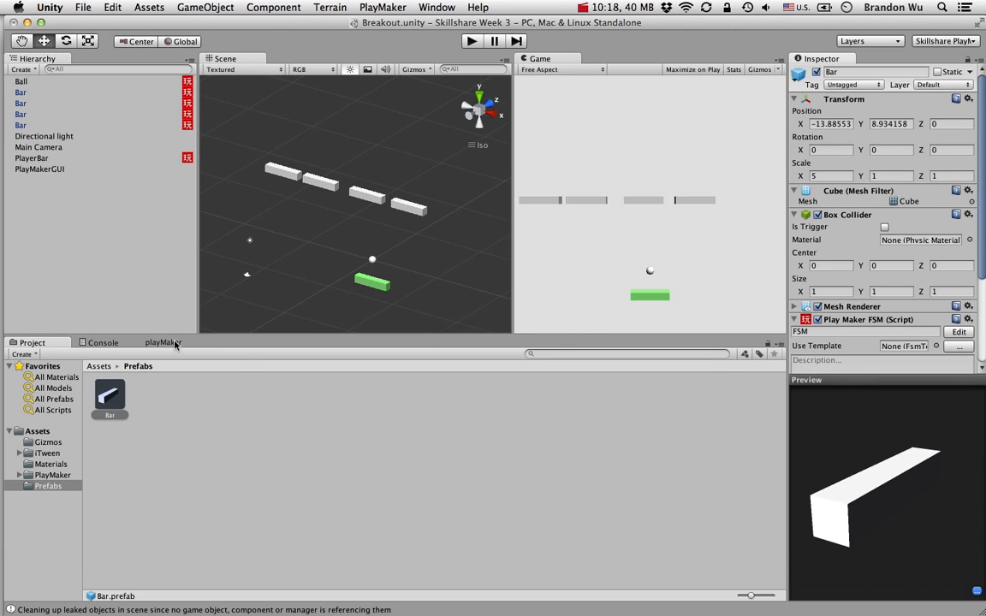
pyautogui.scroll(-5, 953, 323)
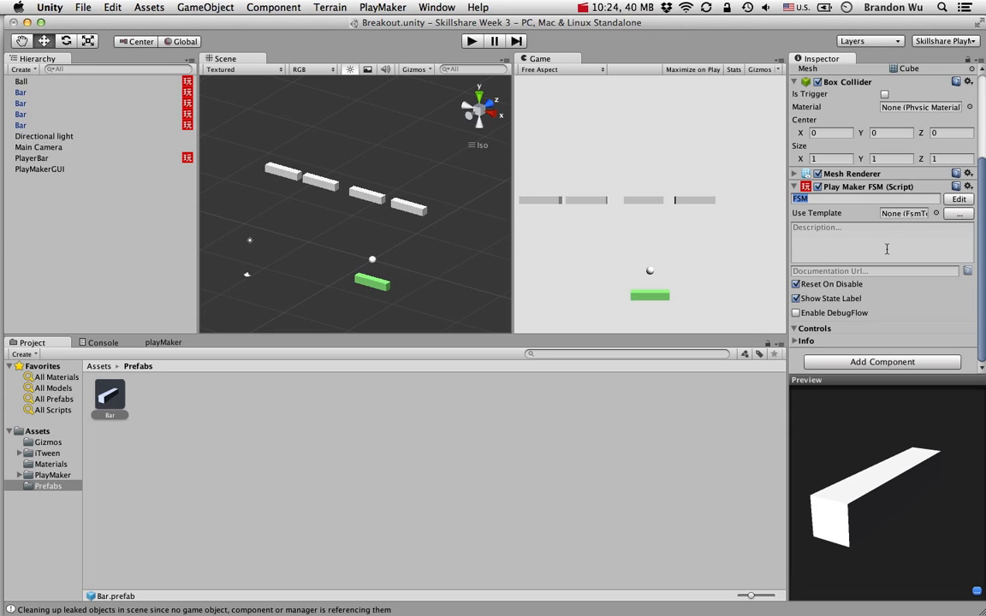
pyautogui.write('Destroy')
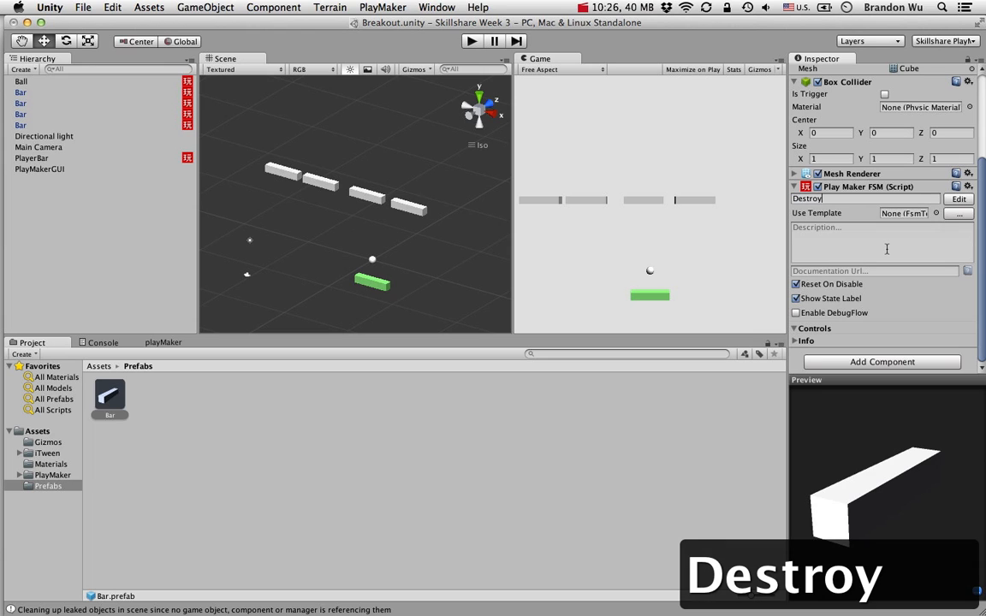
pyautogui.write(' on Hit')
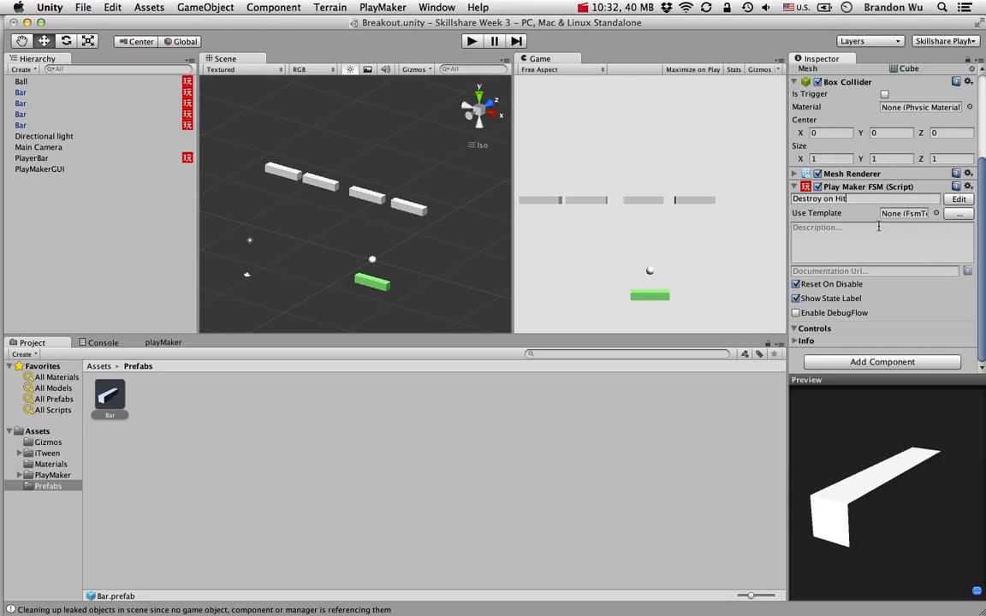
pyautogui.press('Return')
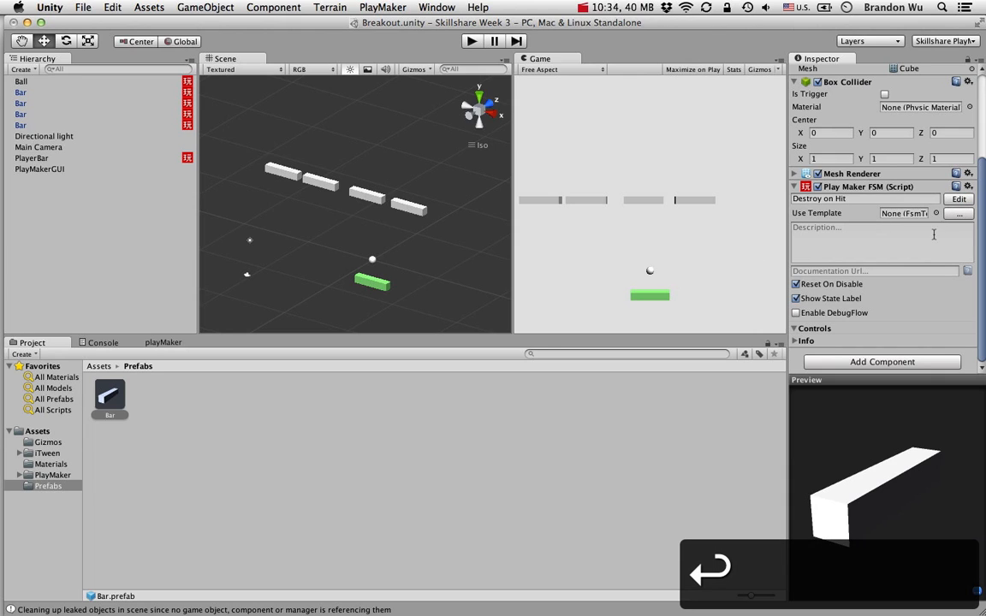
# - Open the Destroy on Hit graph in the playMaker editor, rename State 1 to "idle" and move it toward the graph's upper left
pyautogui.click(171, 344)
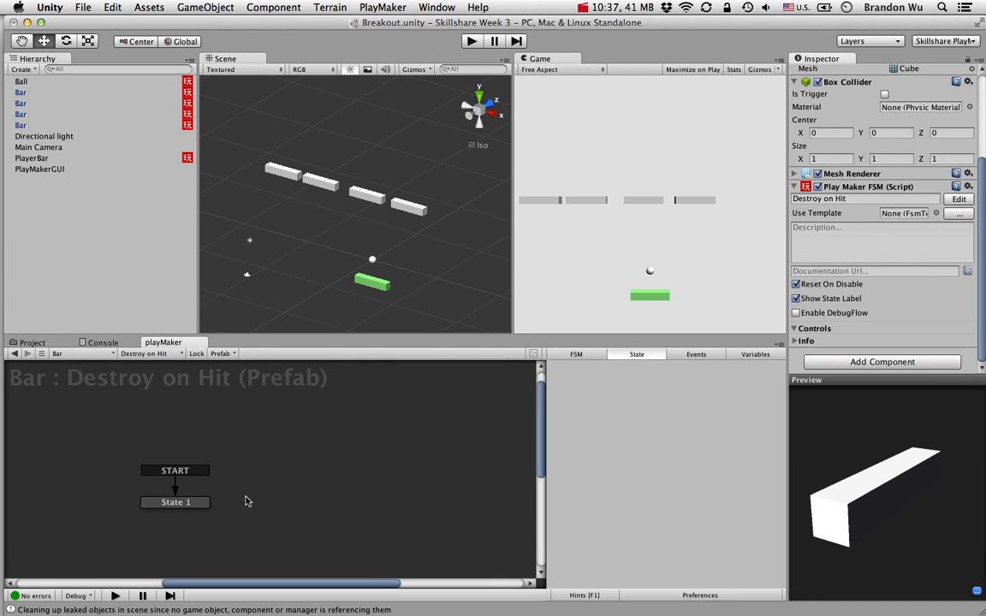
pyautogui.click(219, 356)
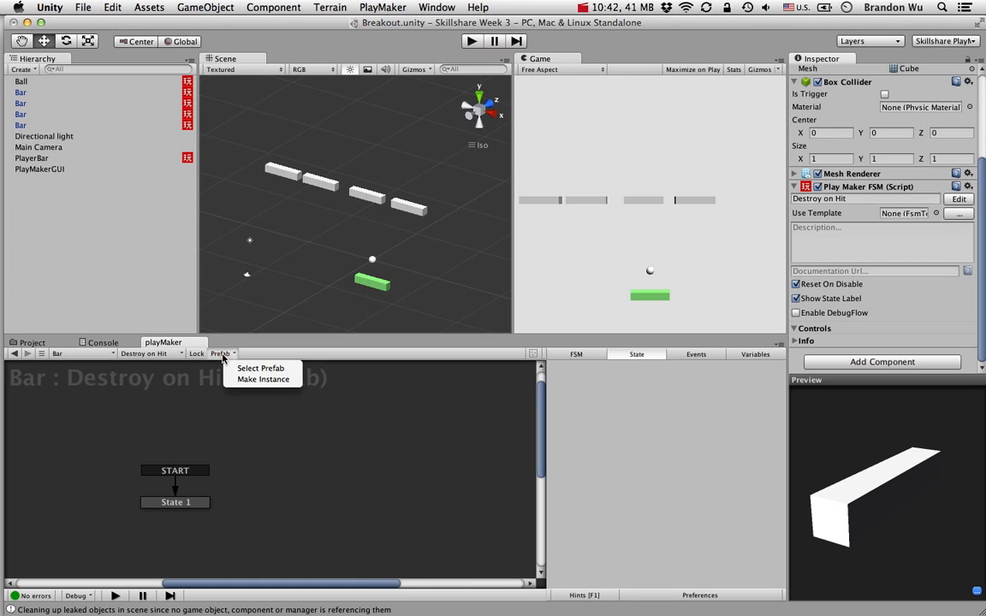
pyautogui.click(226, 356)
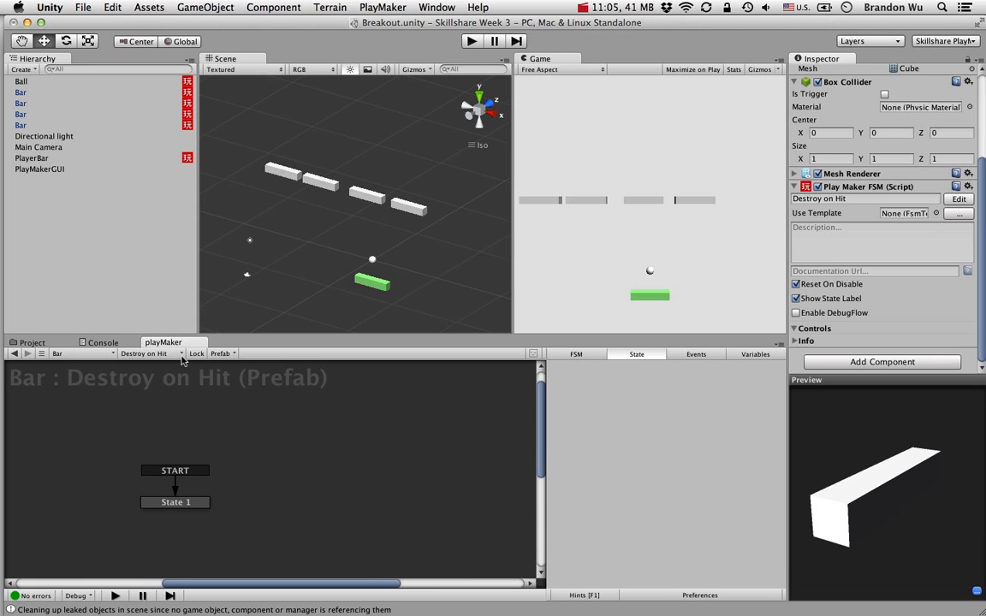
pyautogui.click(197, 504)
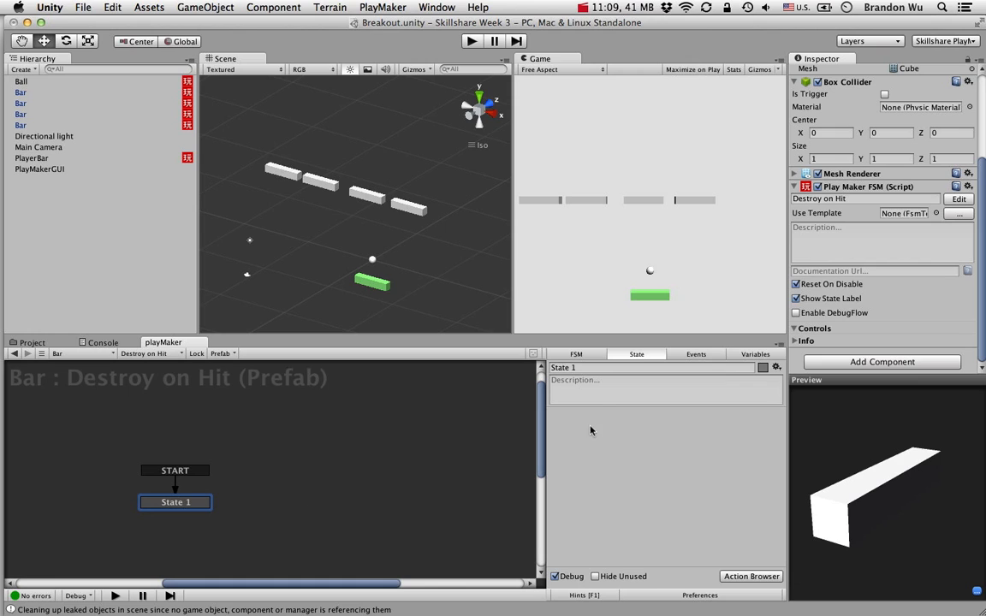
pyautogui.click(615, 368)
pyautogui.write('idle')
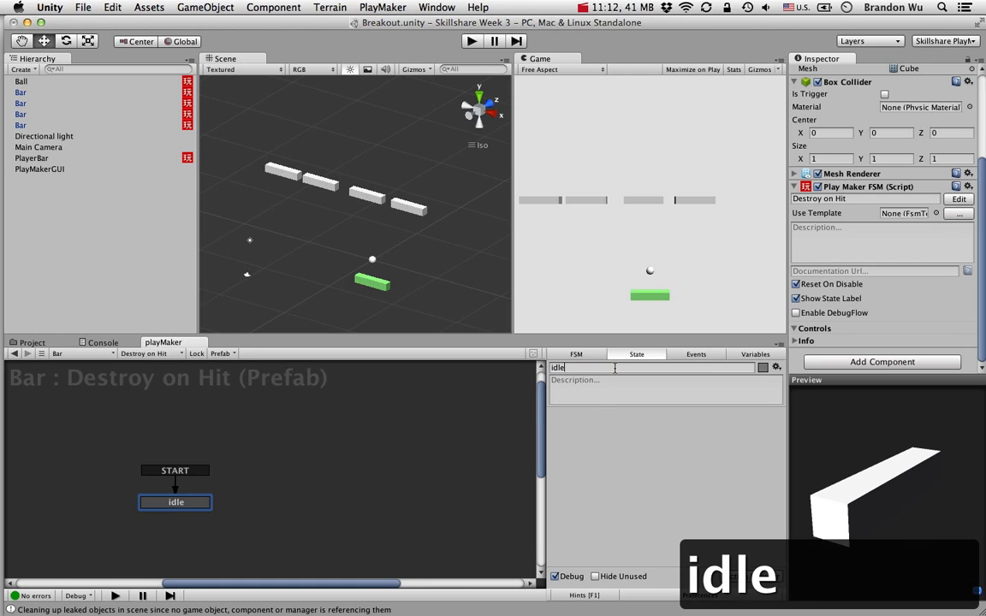
pyautogui.press('Return')
pyautogui.moveTo(184, 512); pyautogui.dragTo(125, 452)
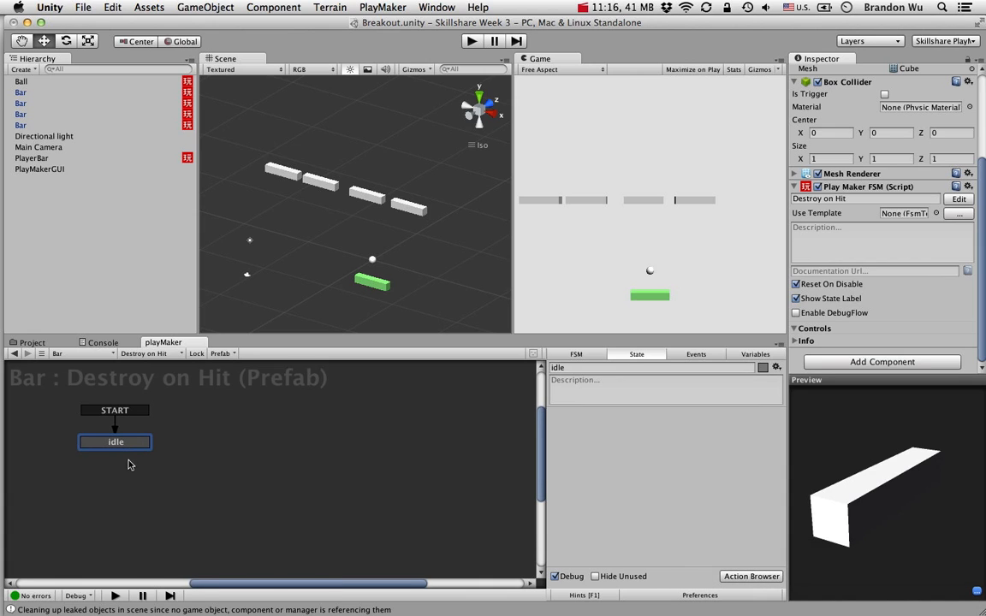
# - Add a new state below idle in the Destroy on Hit FSM and name it "Hit"
pyautogui.rightClick(123, 467)
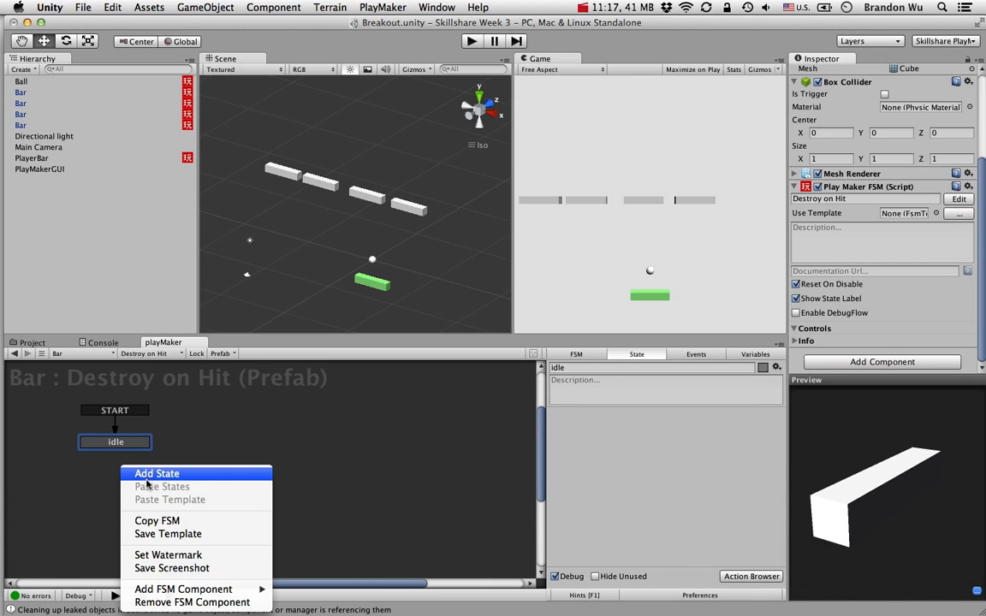
pyautogui.click(146, 480)
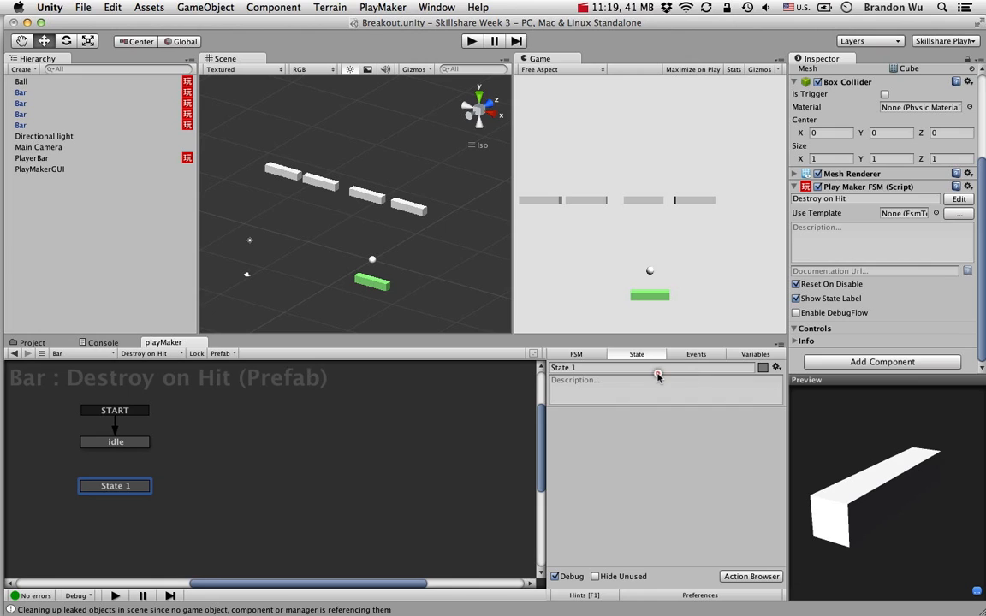
pyautogui.click(658, 368)
pyautogui.write('Hit')
pyautogui.press('Return')
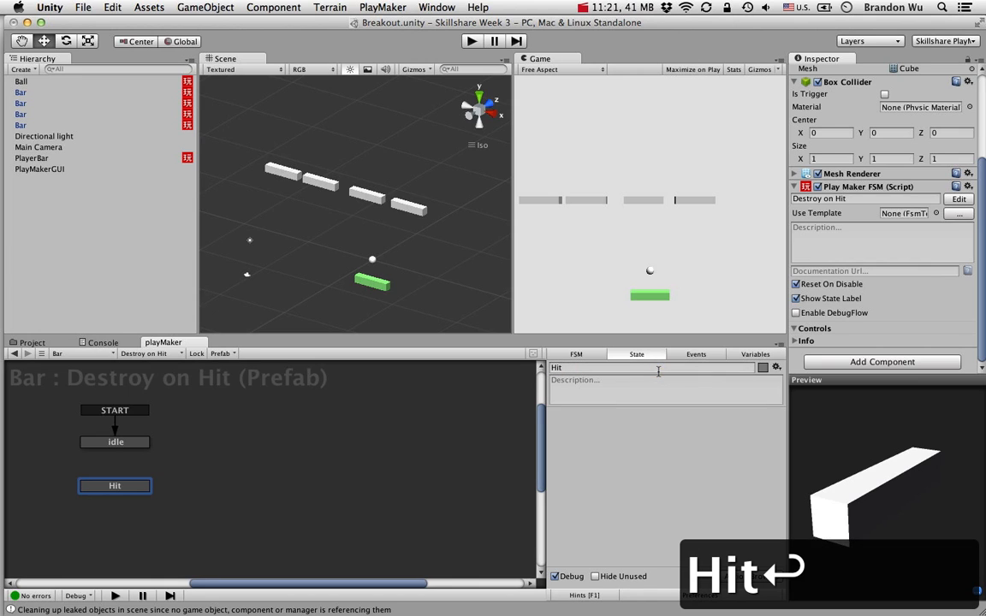
# - Add a COLLISION ENTER system event transition to the idle state and link it to the Hit state
pyautogui.click(139, 443)
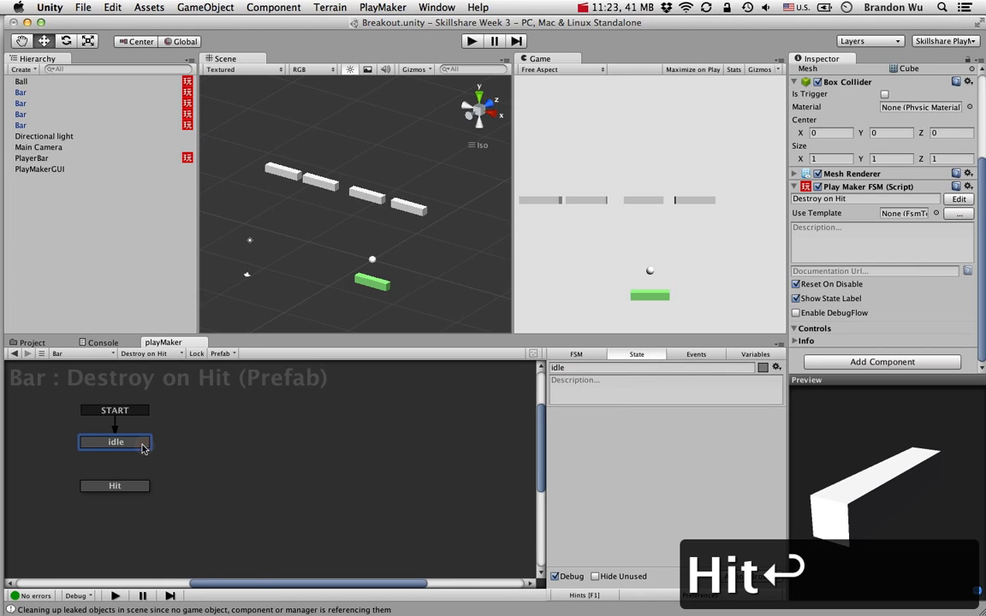
pyautogui.rightClick(138, 438)
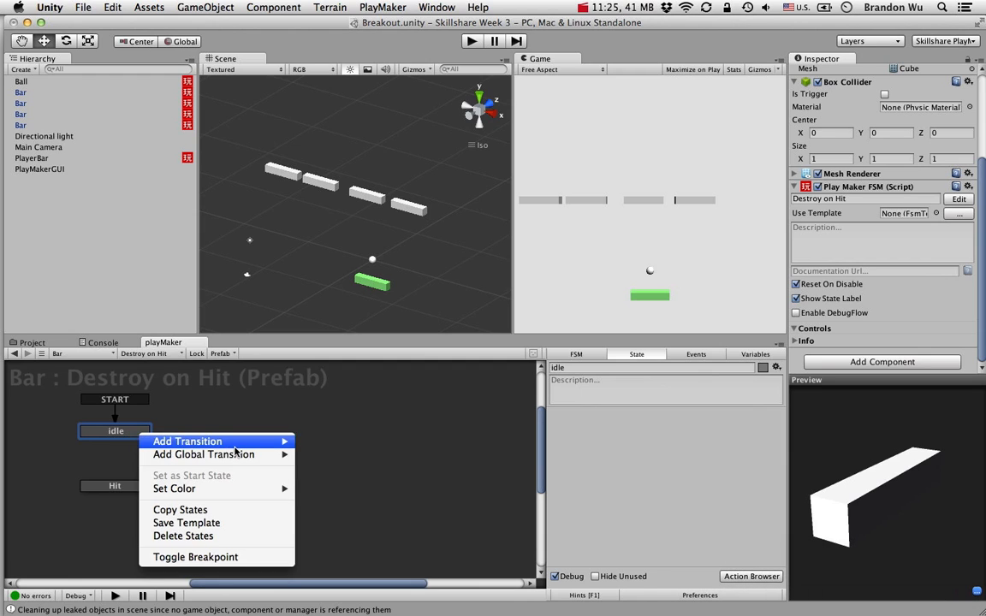
pyautogui.moveTo(238, 447)
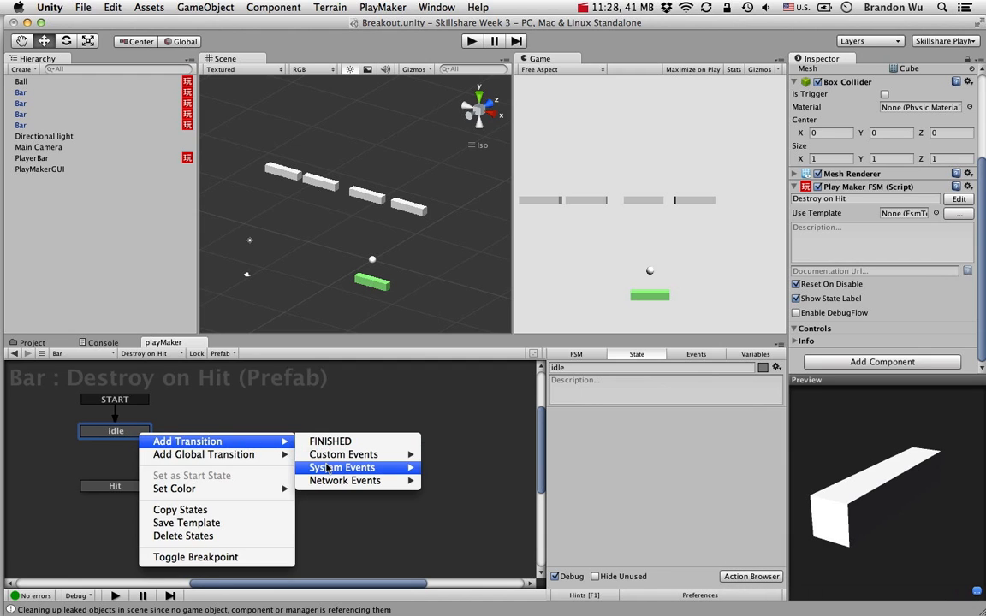
pyautogui.moveTo(326, 469)
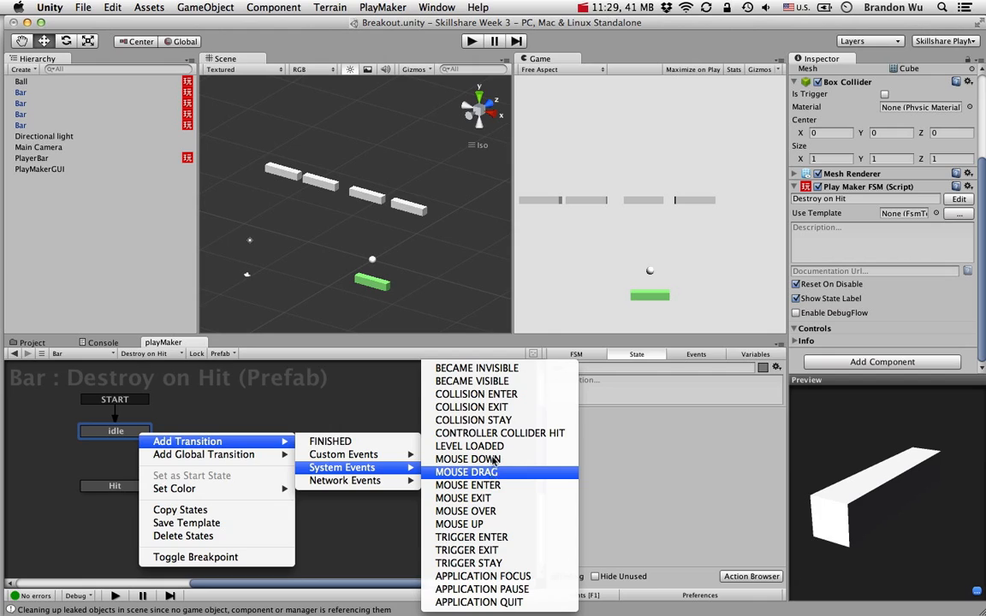
pyautogui.click(494, 399)
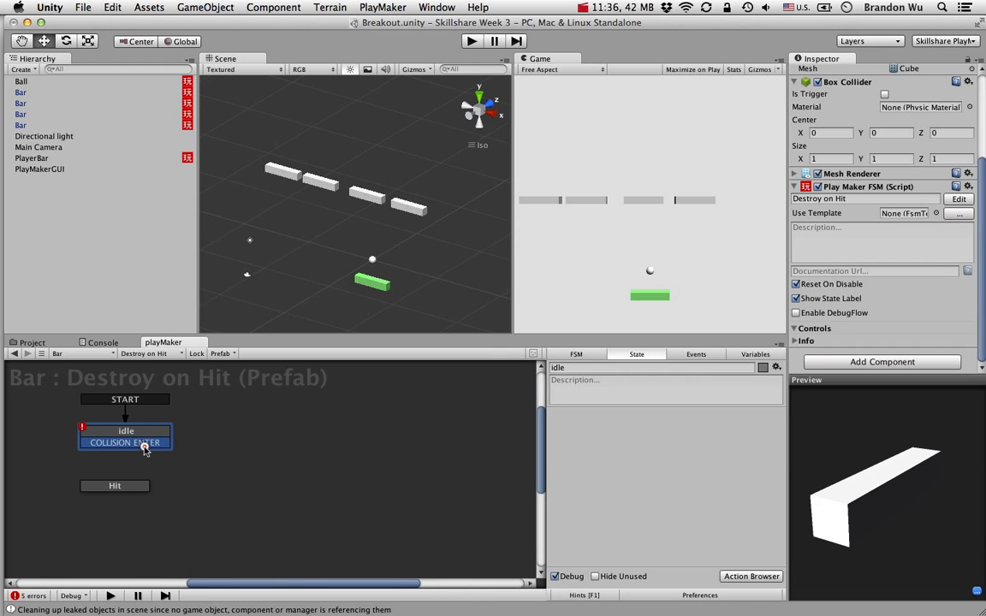
pyautogui.moveTo(145, 449); pyautogui.dragTo(147, 486)
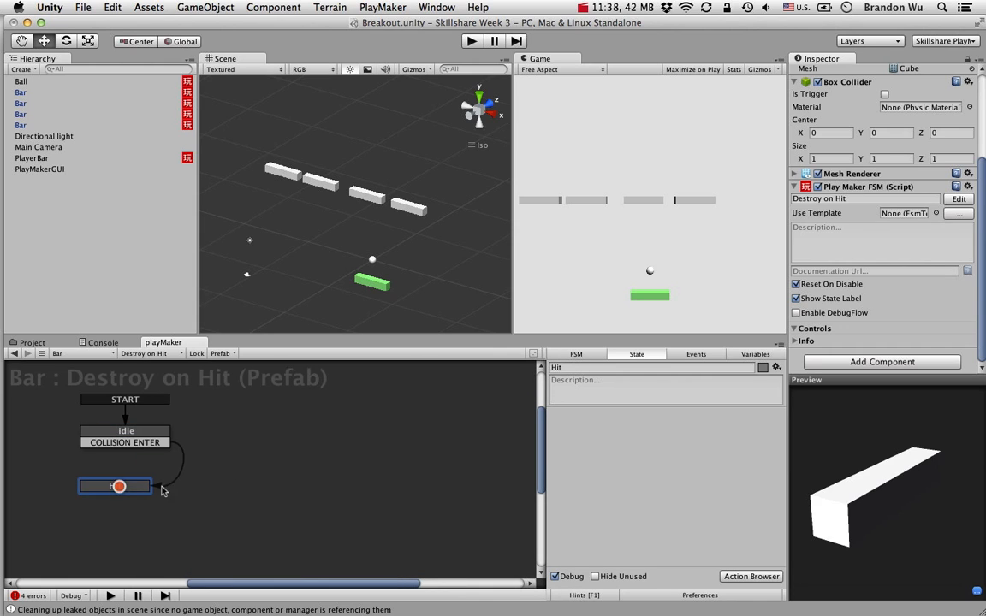
# - Find the Destroy Self action and add it to the Hit state
pyautogui.click(736, 579)
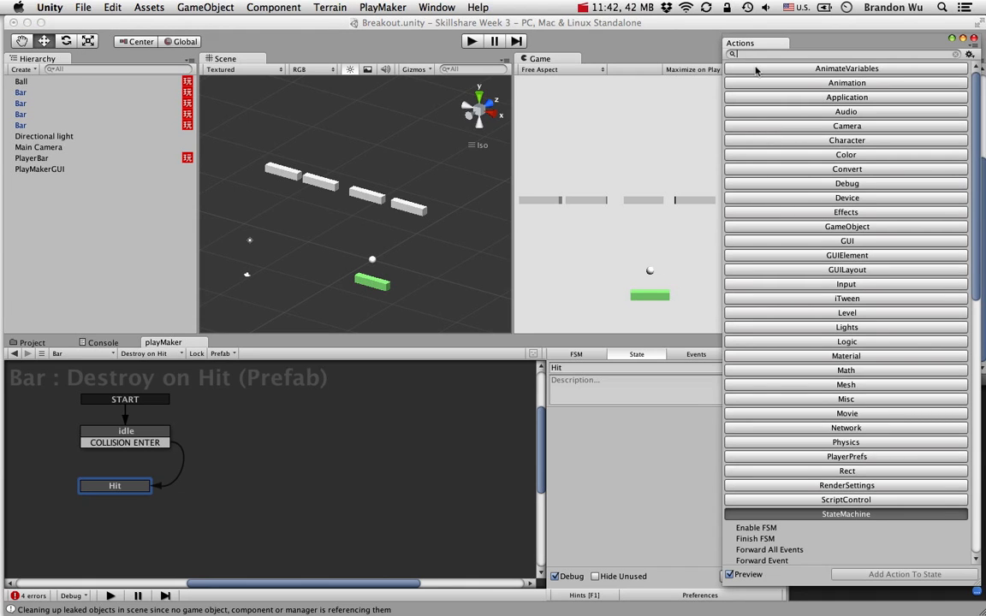
pyautogui.write('destroy')
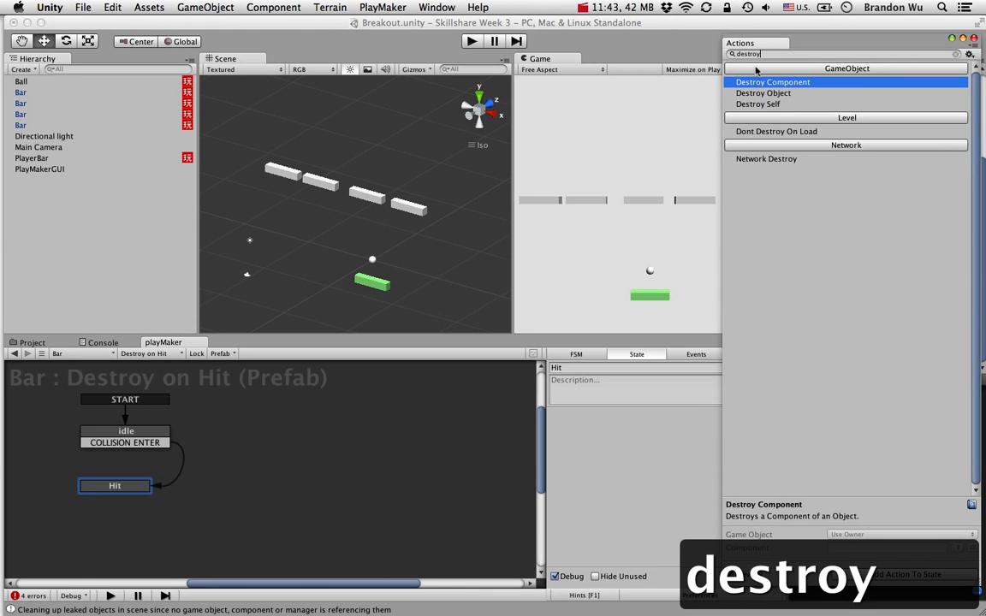
pyautogui.click(783, 105)
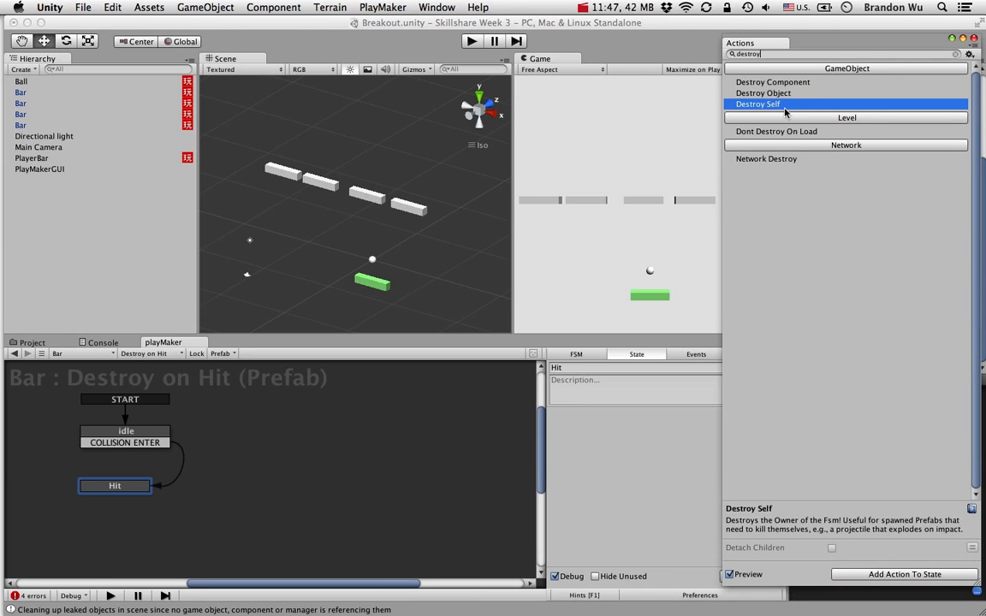
pyautogui.doubleClick(779, 104)
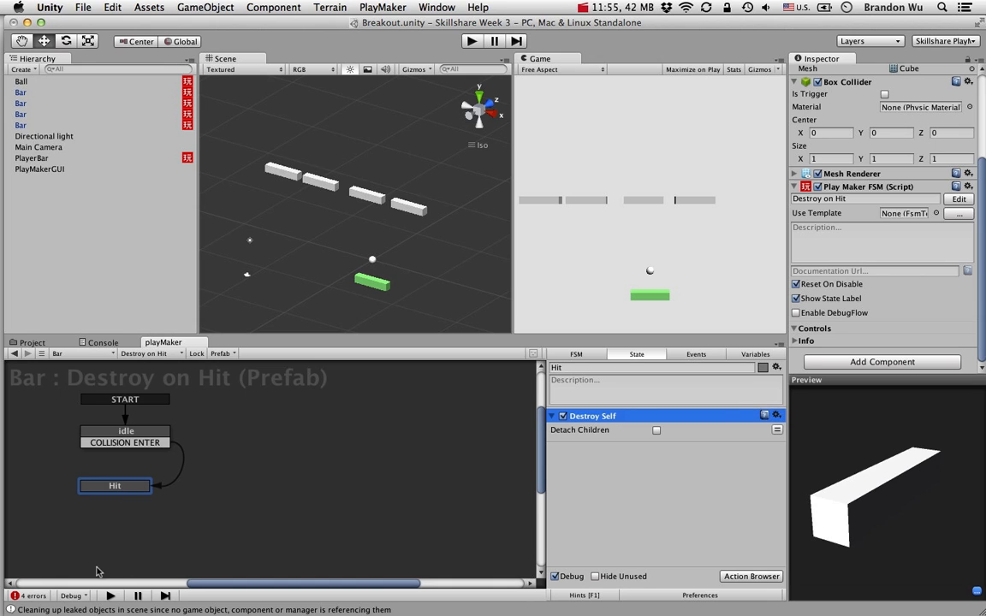
# - Examine the FSM error list, check the idle and Hit states, and open the Bar instance behind the first listed error
pyautogui.click(33, 597)
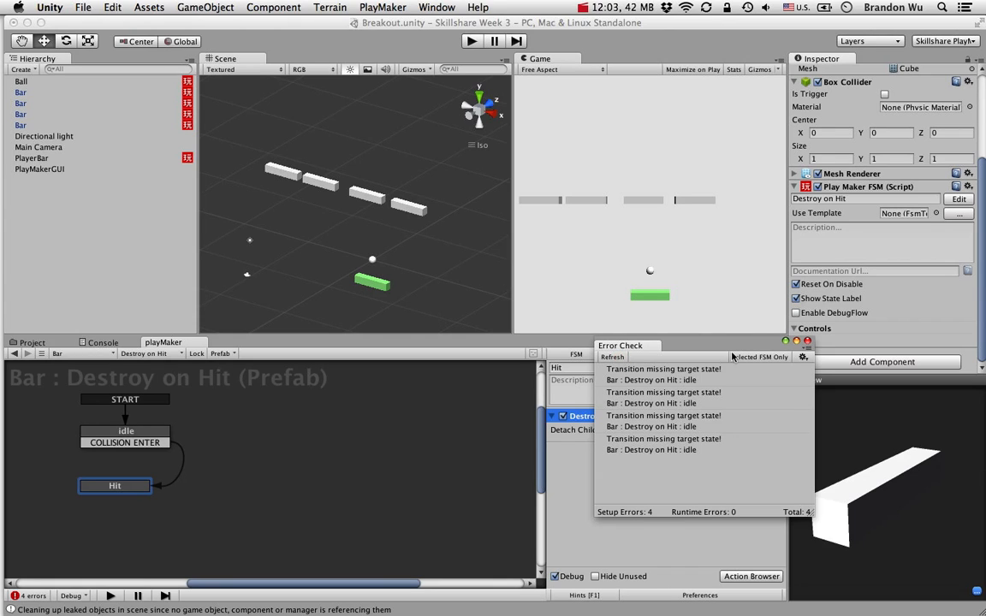
pyautogui.click(807, 341)
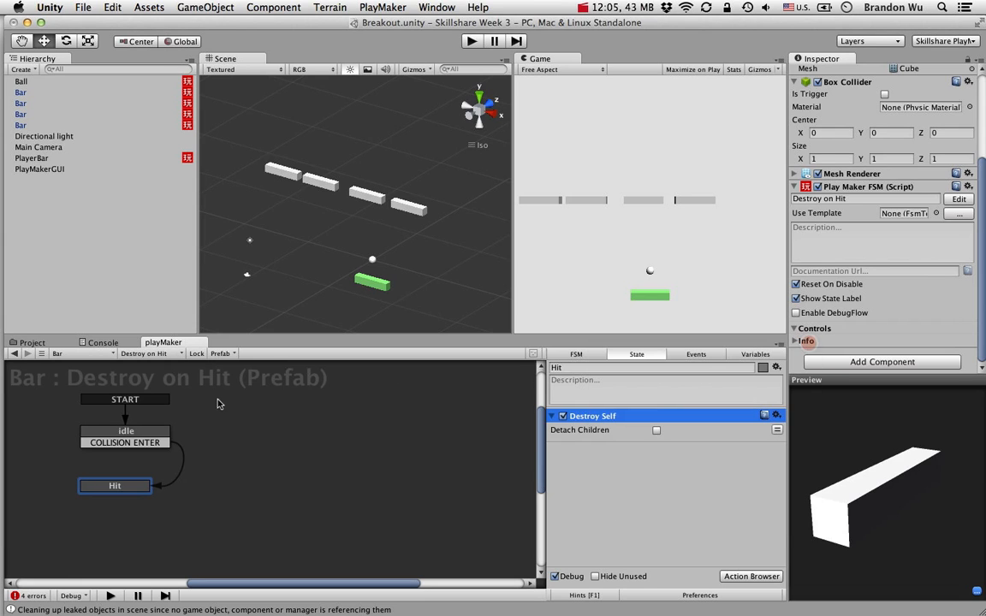
pyautogui.click(126, 436)
pyautogui.click(137, 486)
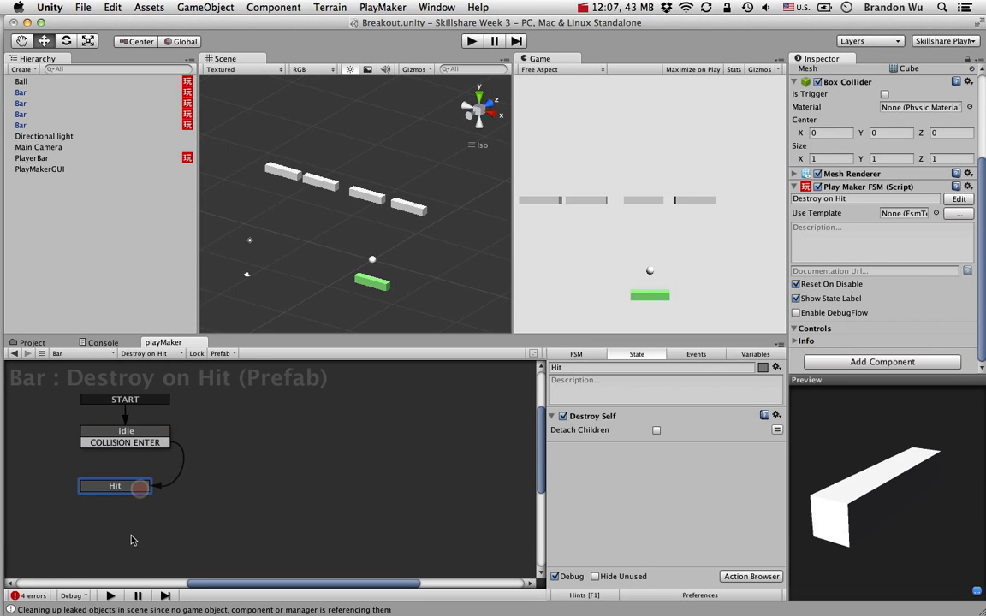
pyautogui.click(43, 596)
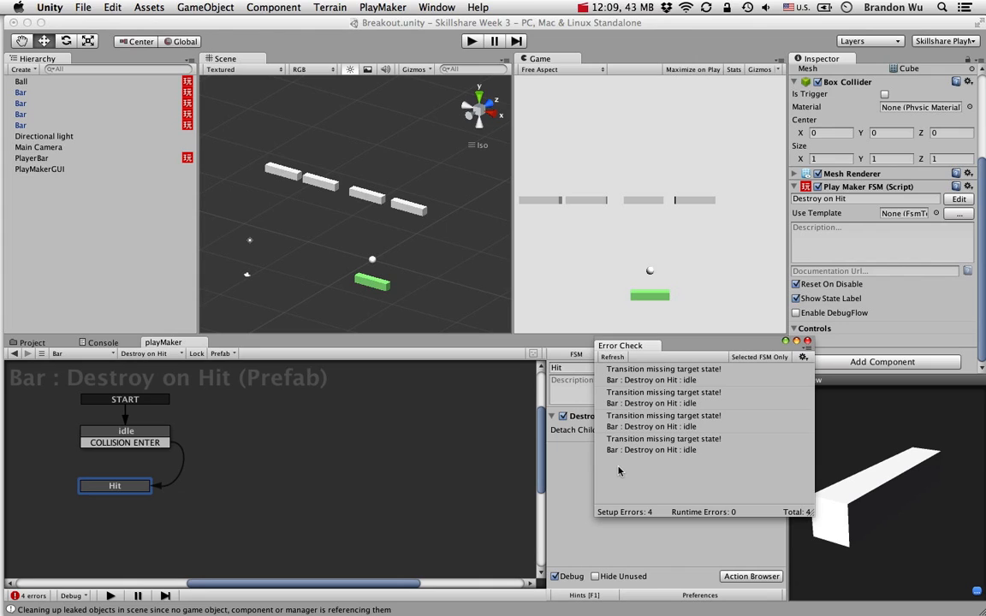
pyautogui.click(653, 380)
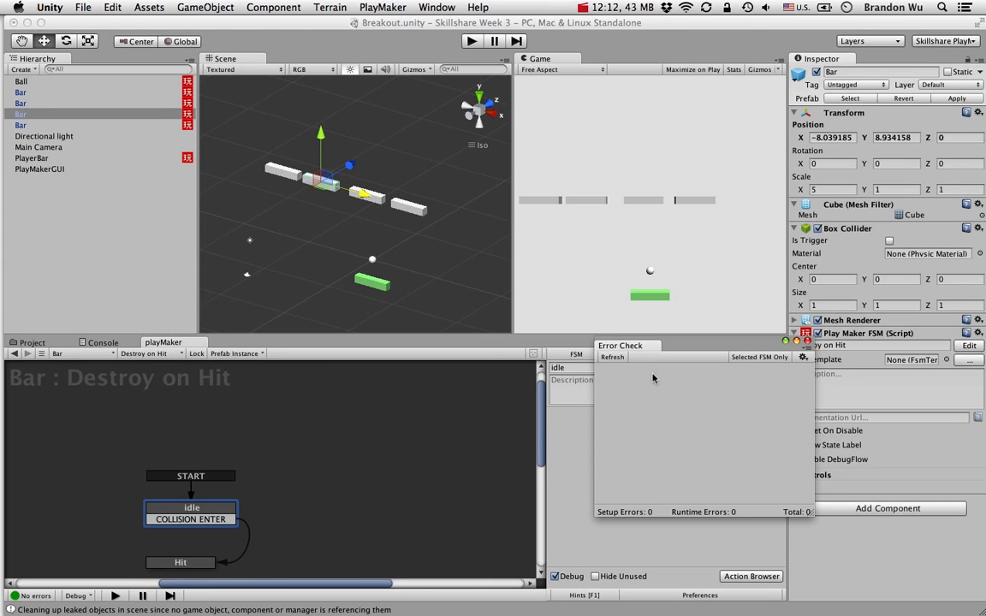
pyautogui.click(807, 341)
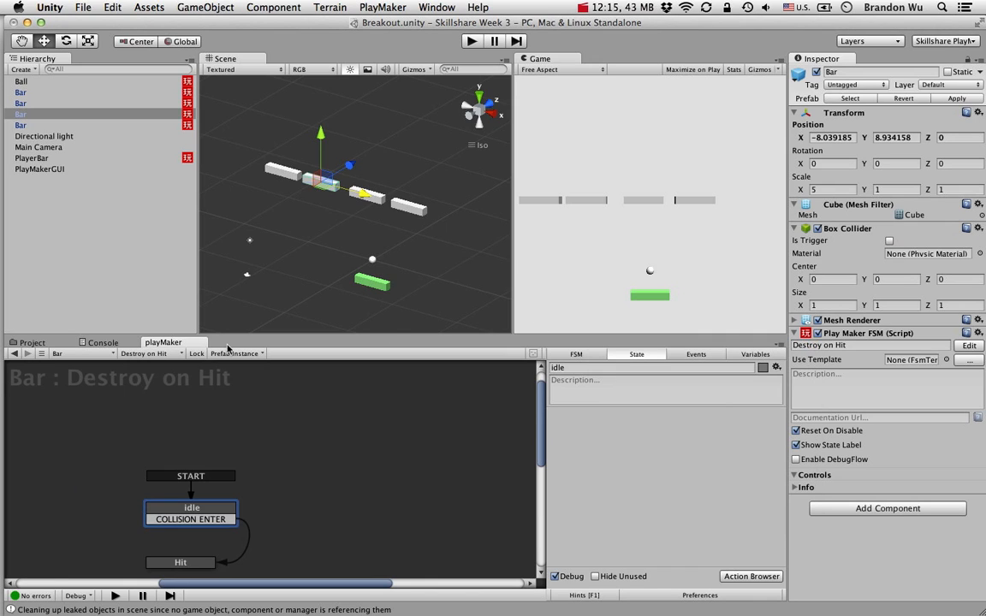
# - Examine the Destroy on Hit FSM graph on each of the four Bar instances in the scene
pyautogui.click(163, 93)
pyautogui.click(161, 103)
pyautogui.click(159, 125)
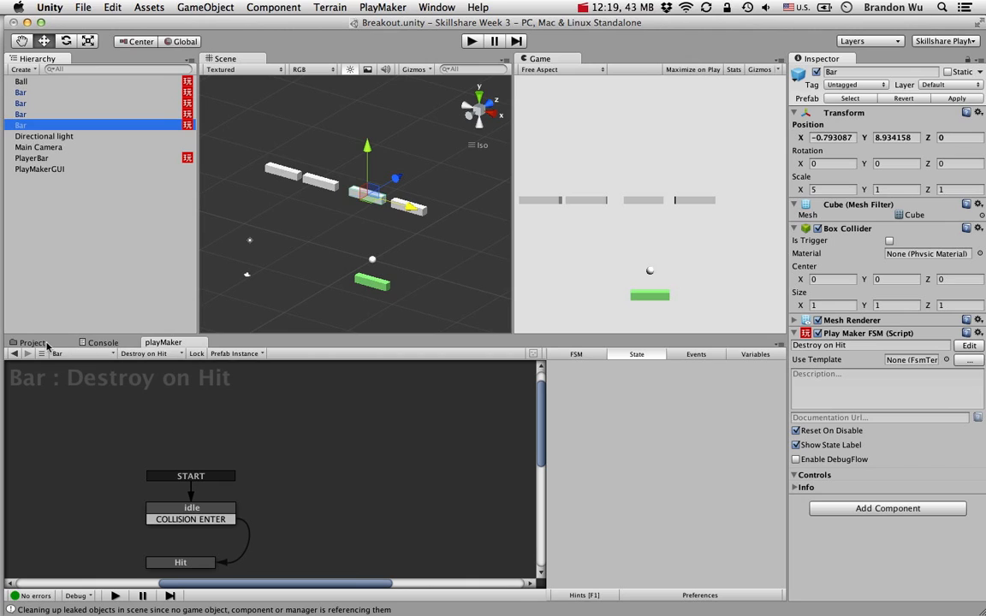
pyautogui.click(101, 103)
pyautogui.click(105, 93)
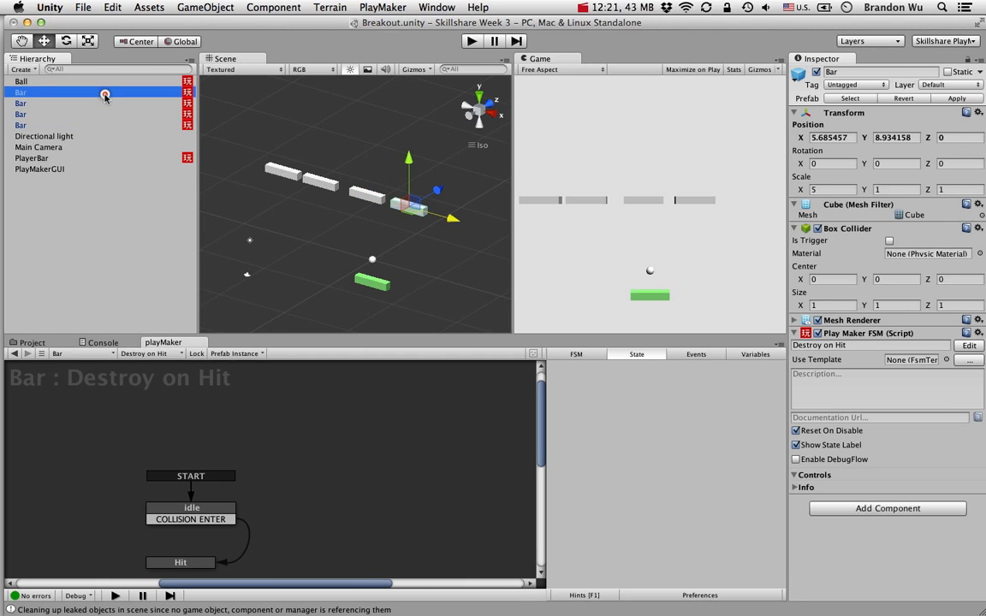
pyautogui.click(104, 103)
pyautogui.click(98, 93)
pyautogui.click(100, 113)
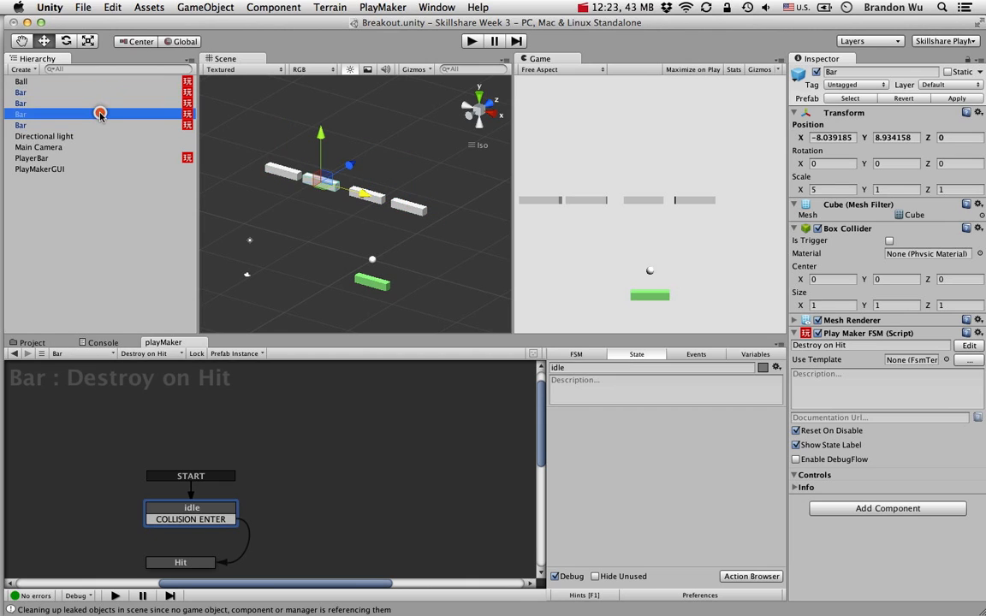
pyautogui.click(99, 102)
pyautogui.click(97, 123)
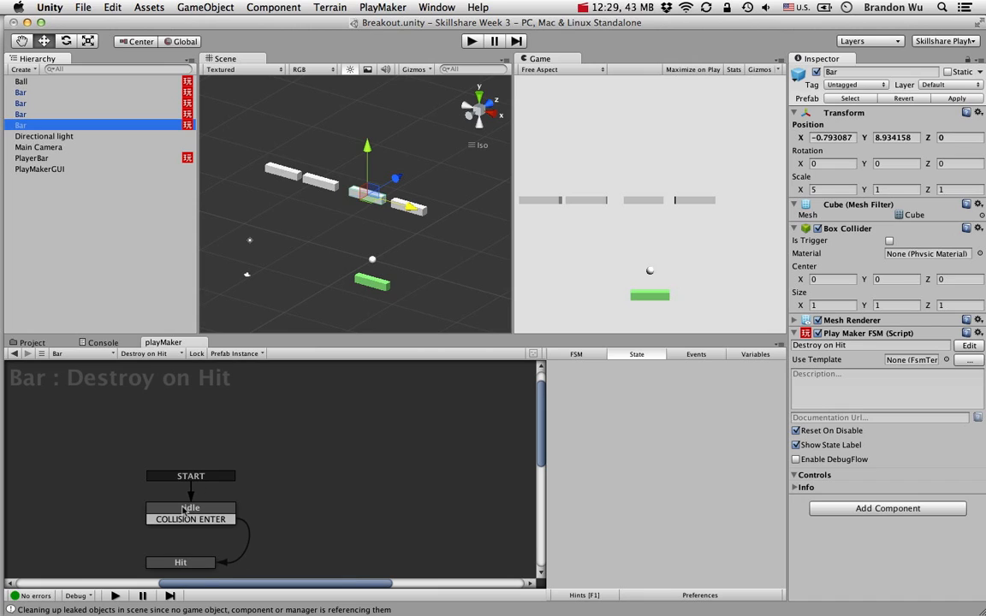
# - Check the idle and Hit states of the Destroy on Hit FSM and compare the graph across the Bar instances
pyautogui.click(190, 476)
pyautogui.click(203, 563)
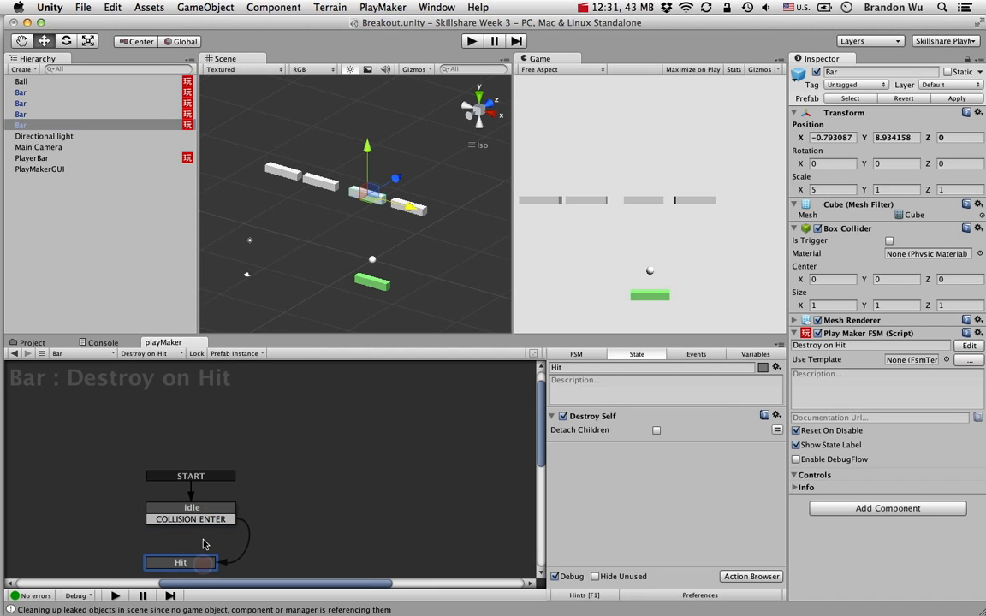
pyautogui.click(206, 511)
pyautogui.click(196, 566)
pyautogui.click(126, 113)
pyautogui.click(126, 103)
pyautogui.click(124, 89)
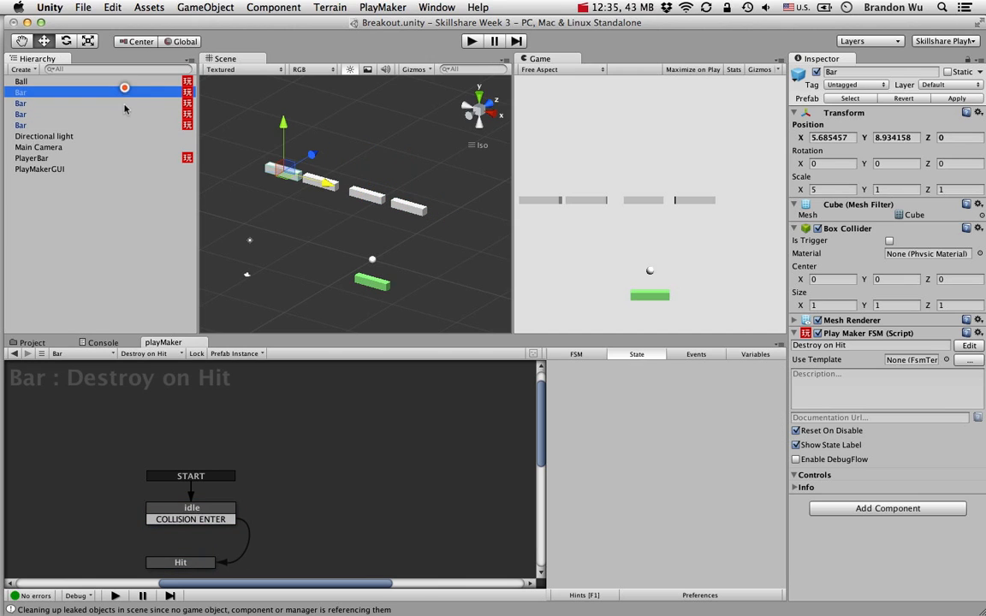
pyautogui.click(120, 123)
pyautogui.click(116, 102)
pyautogui.click(118, 94)
# - Open the source prefab of the first Bar's Destroy on Hit FSM for inspection and return to the Bar instance in the scene
pyautogui.click(261, 357)
pyautogui.click(248, 354)
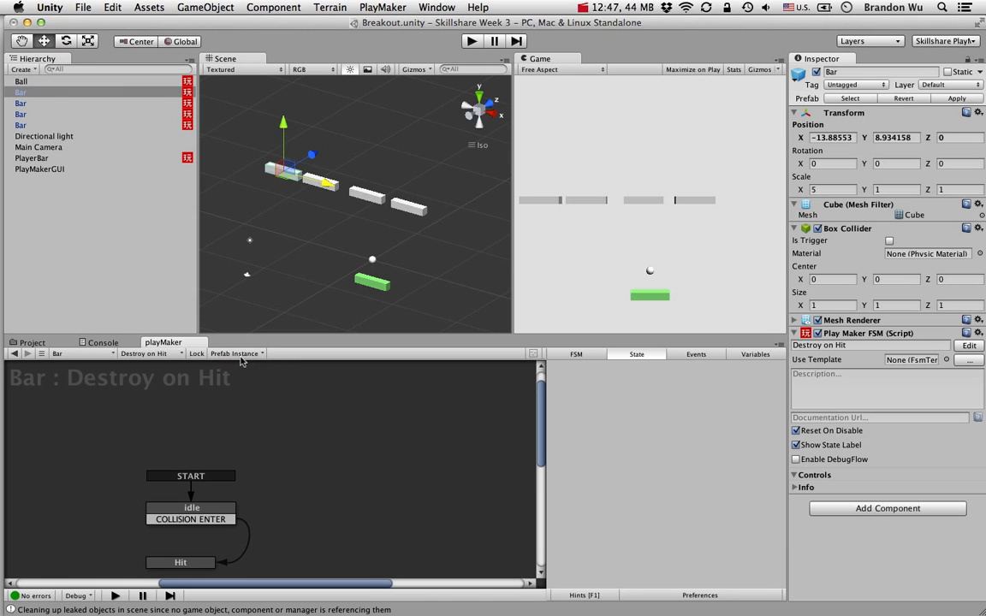
pyautogui.click(236, 354)
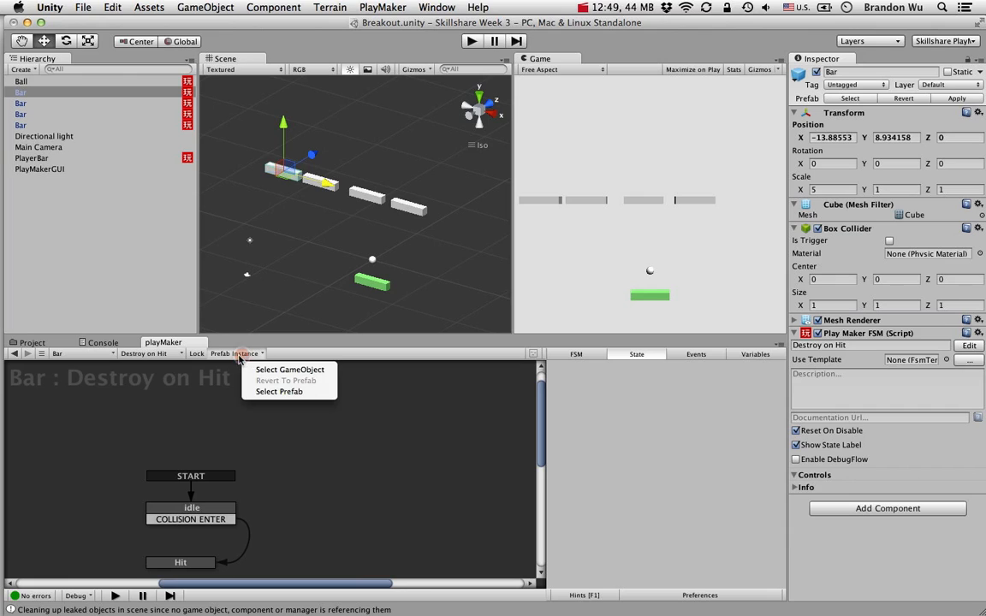
pyautogui.click(278, 392)
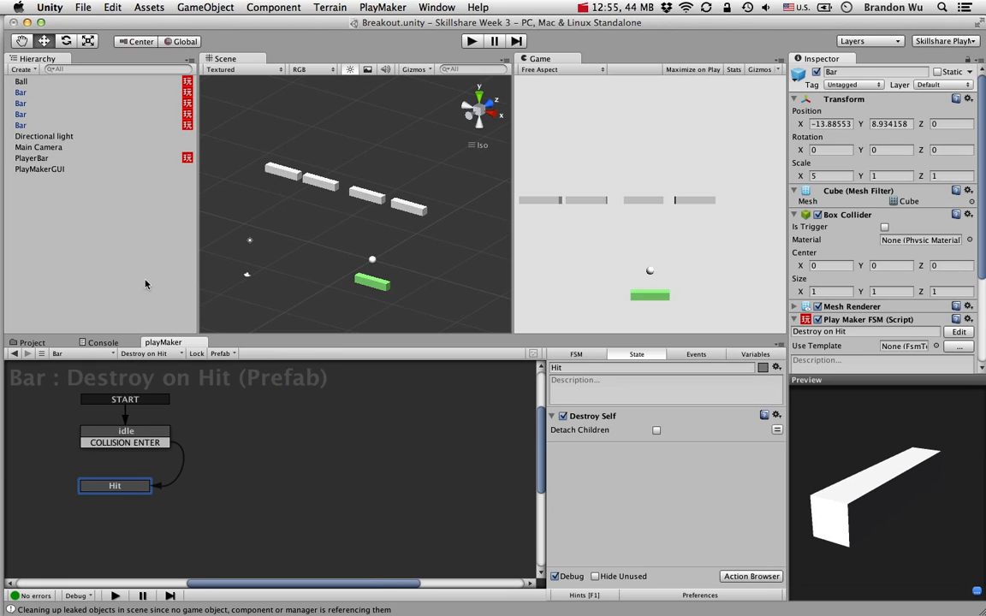
pyautogui.click(60, 94)
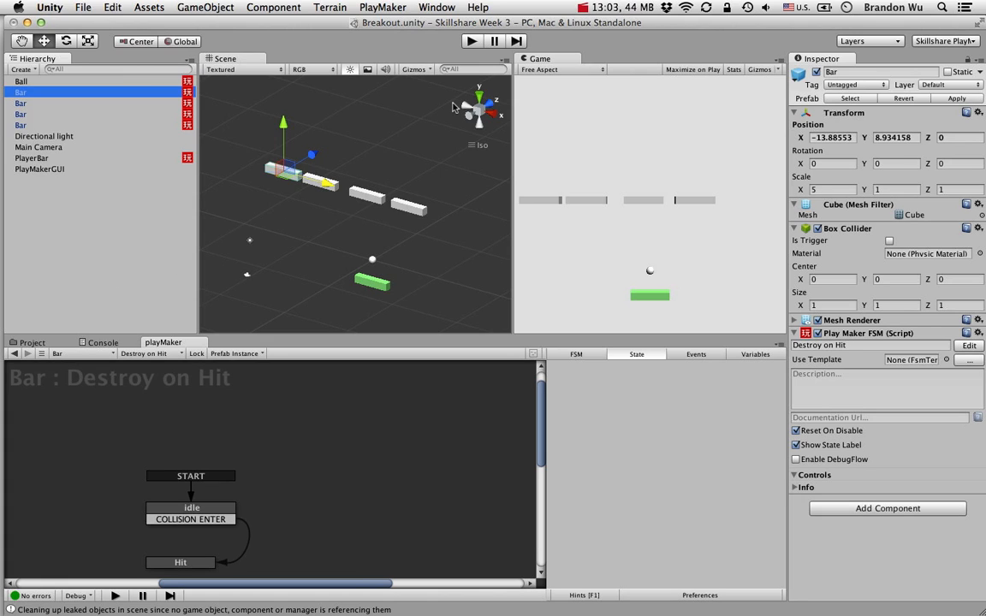
# - Playtest the bars' destruction by steering the player bar under the ball, and save the scene after ending the run
pyautogui.press('q')
pyautogui.press('w')
pyautogui.click(476, 42)
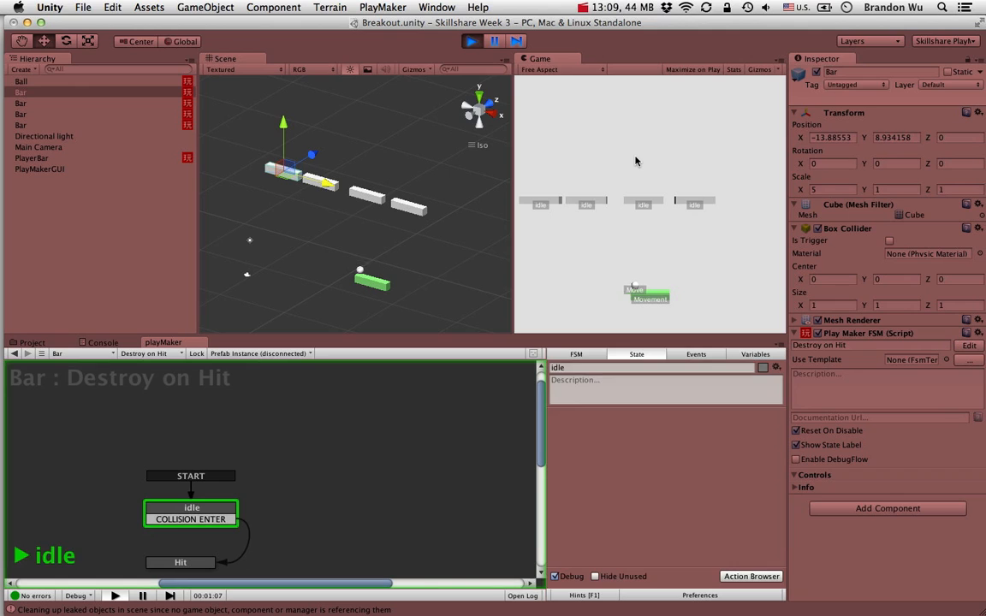
pyautogui.press('Right')
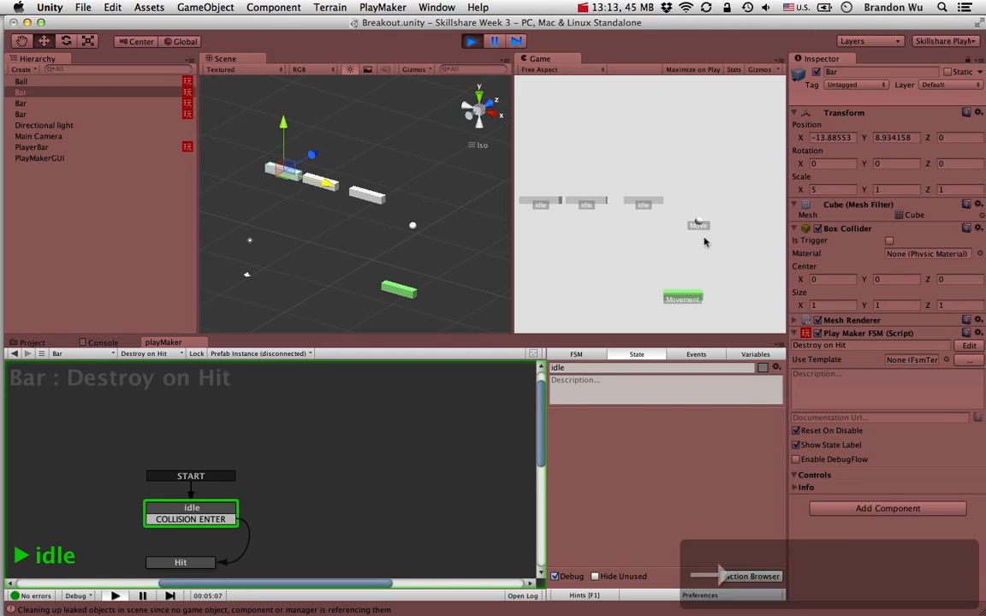
pyautogui.press('Left')
pyautogui.press('Left')
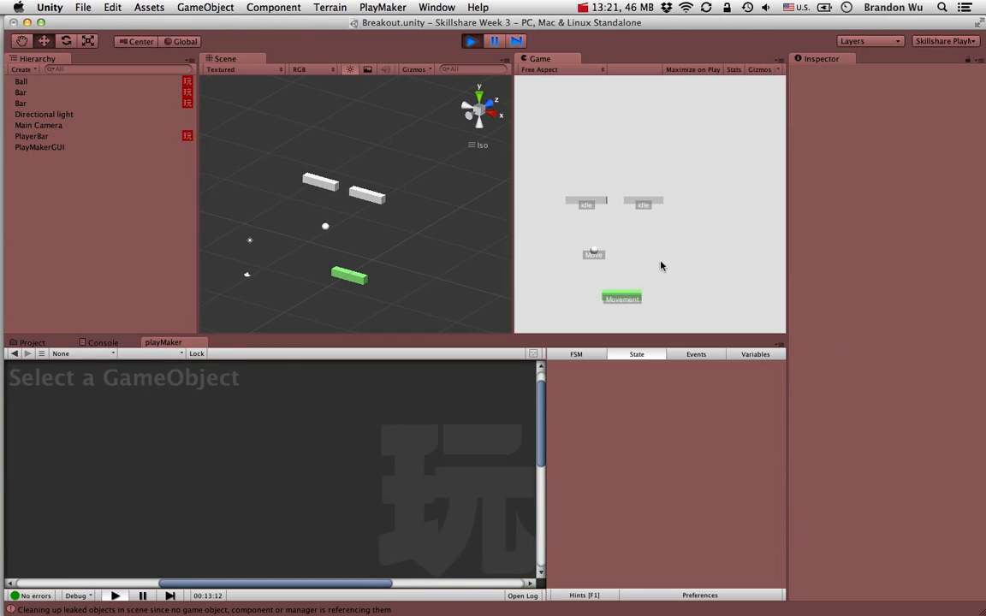
pyautogui.press('Right')
pyautogui.press('Right')
pyautogui.press('Right')
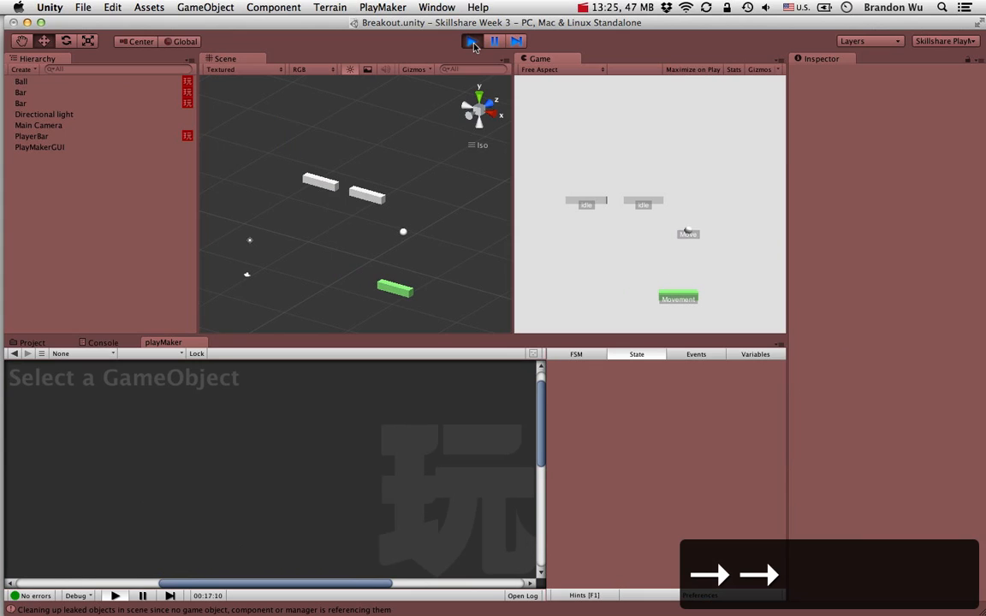
pyautogui.press('super+p')
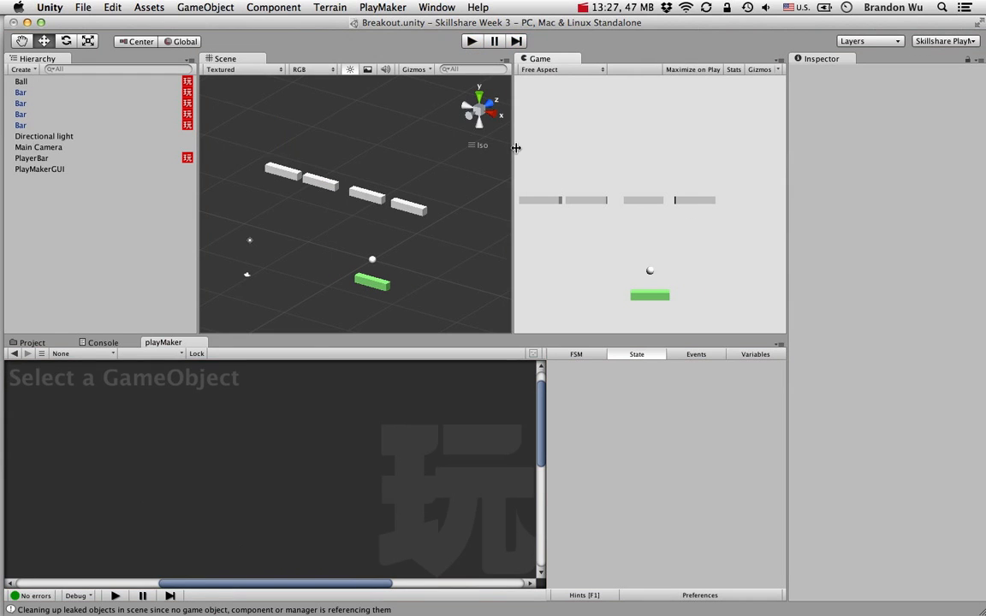
pyautogui.press('super+s')
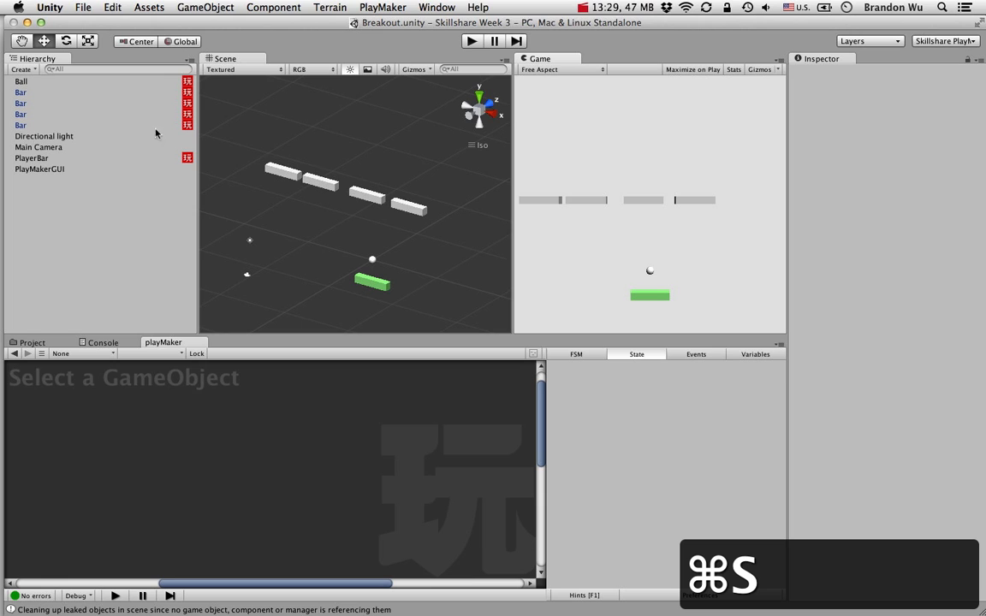
# - Inspect the Bar prefab in the Prefabs folder and review each of its four instances in the scene
pyautogui.click(32, 342)
pyautogui.click(111, 398)
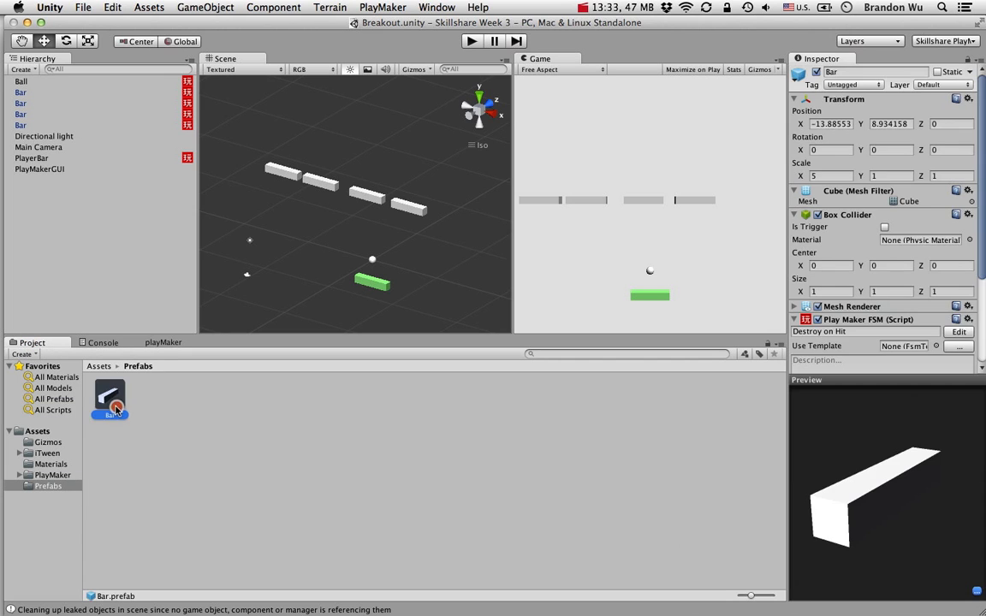
pyautogui.moveTo(117, 406); pyautogui.dragTo(183, 457)
pyautogui.click(135, 284)
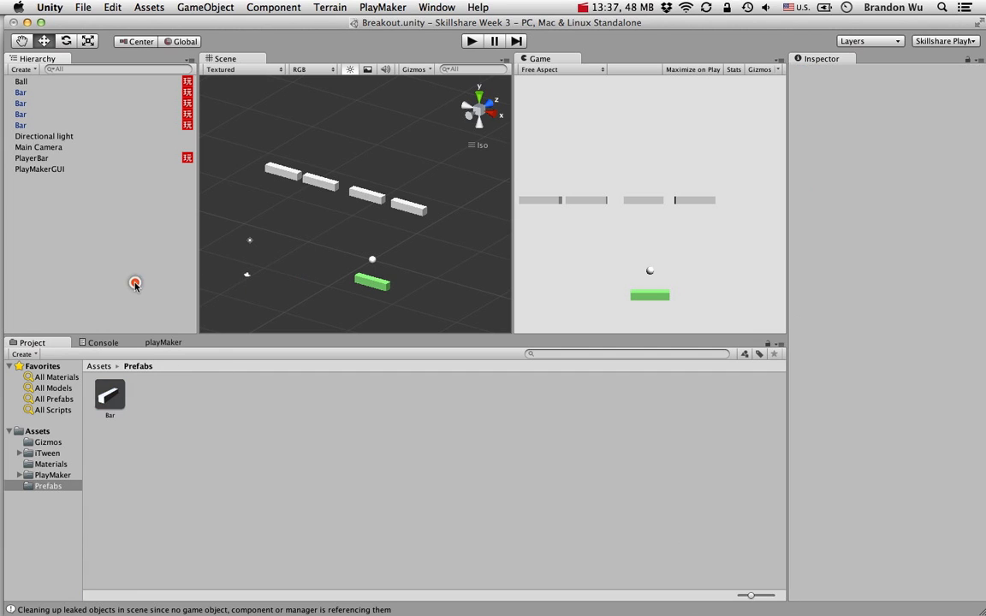
pyautogui.click(94, 125)
pyautogui.click(88, 113)
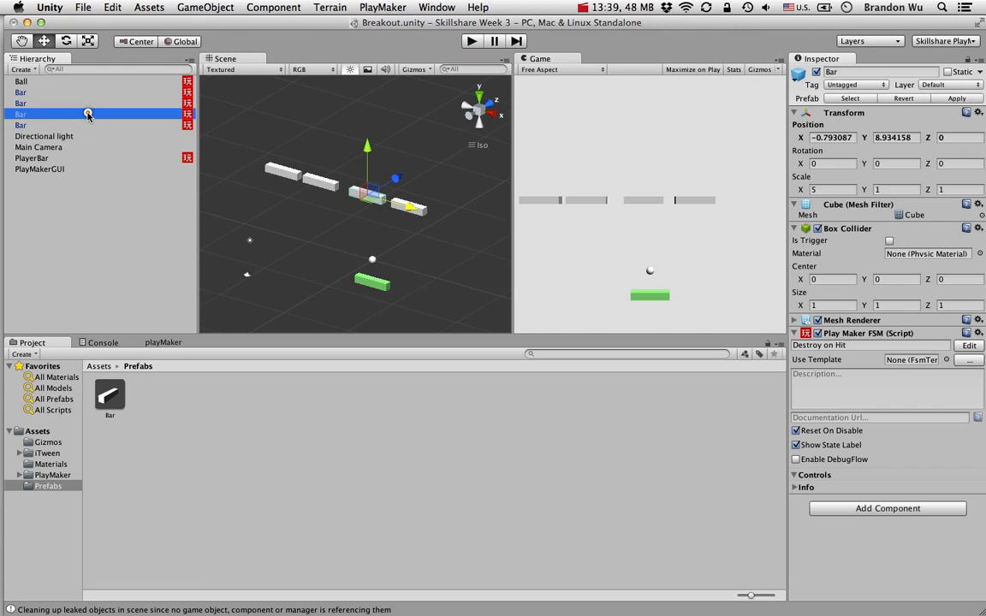
pyautogui.click(89, 102)
pyautogui.click(88, 92)
pyautogui.click(88, 125)
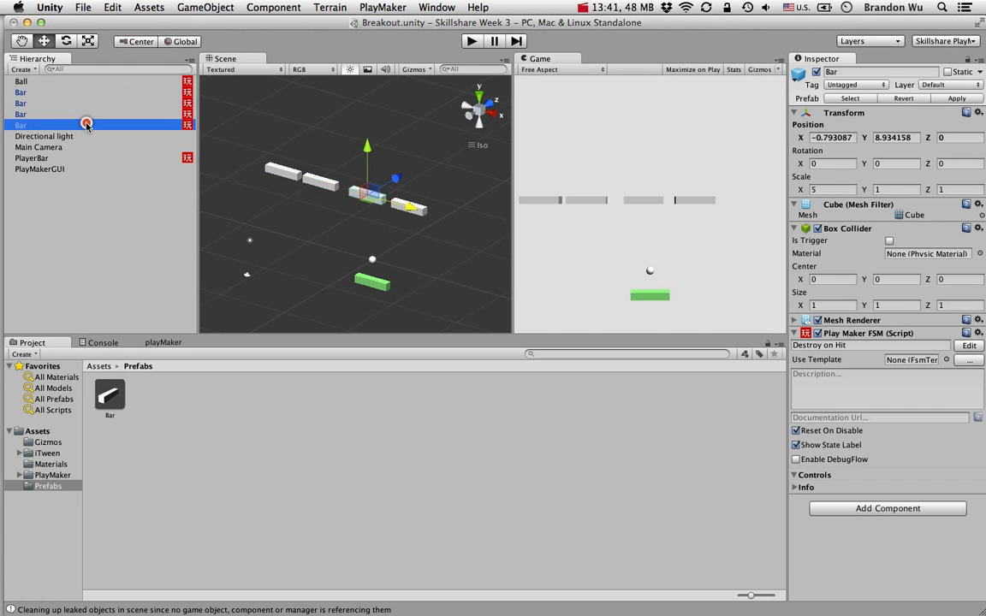
pyautogui.click(88, 114)
pyautogui.click(85, 125)
pyautogui.click(86, 102)
pyautogui.click(86, 92)
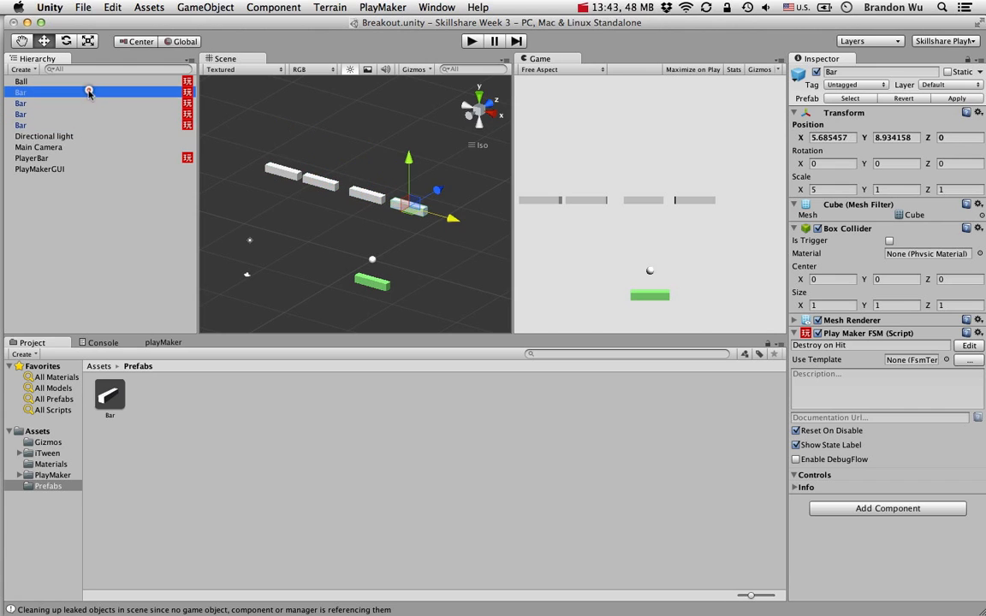
pyautogui.click(85, 125)
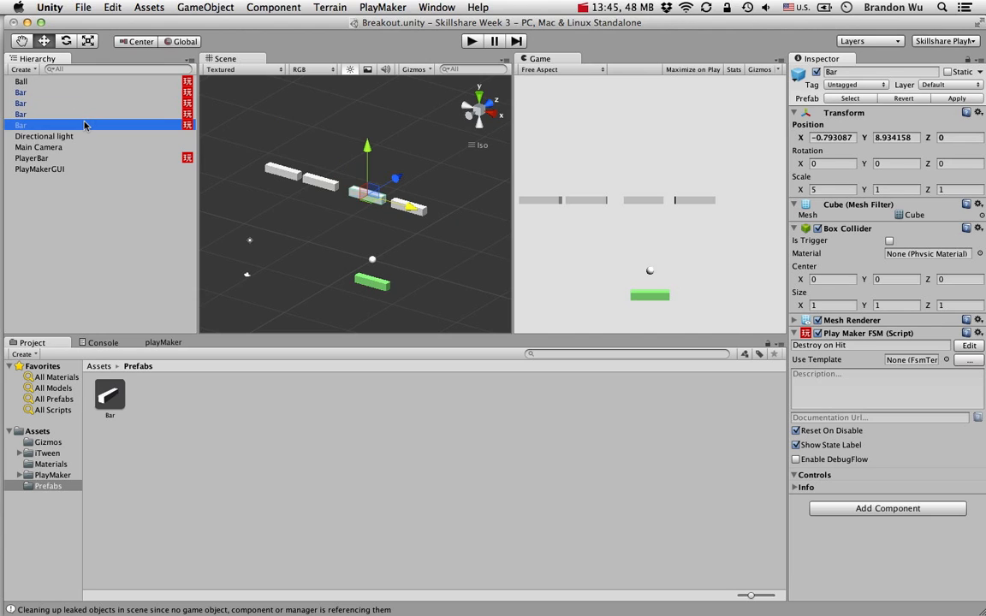
pyautogui.click(82, 114)
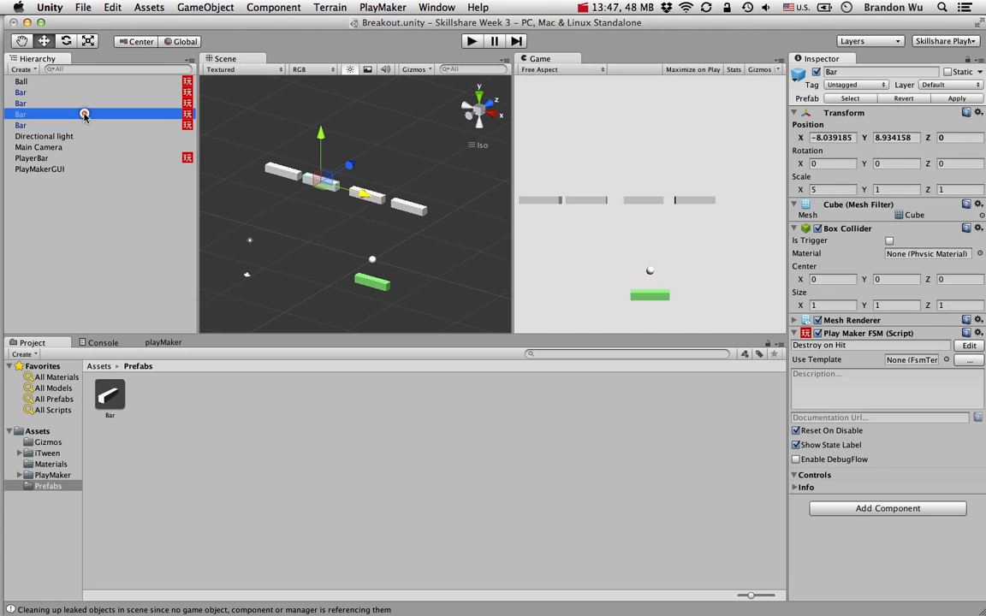
# - Copy a Bar to the positive-X end of the row at about X 11.6, and place a duplicate above it at about Y 11.06
pyautogui.click(84, 125)
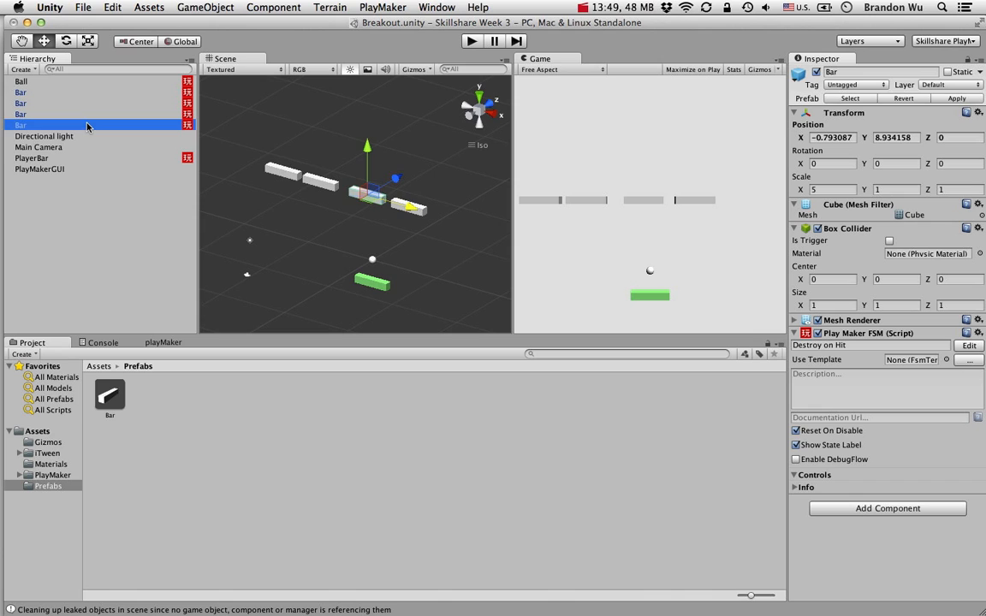
pyautogui.press('super+c')
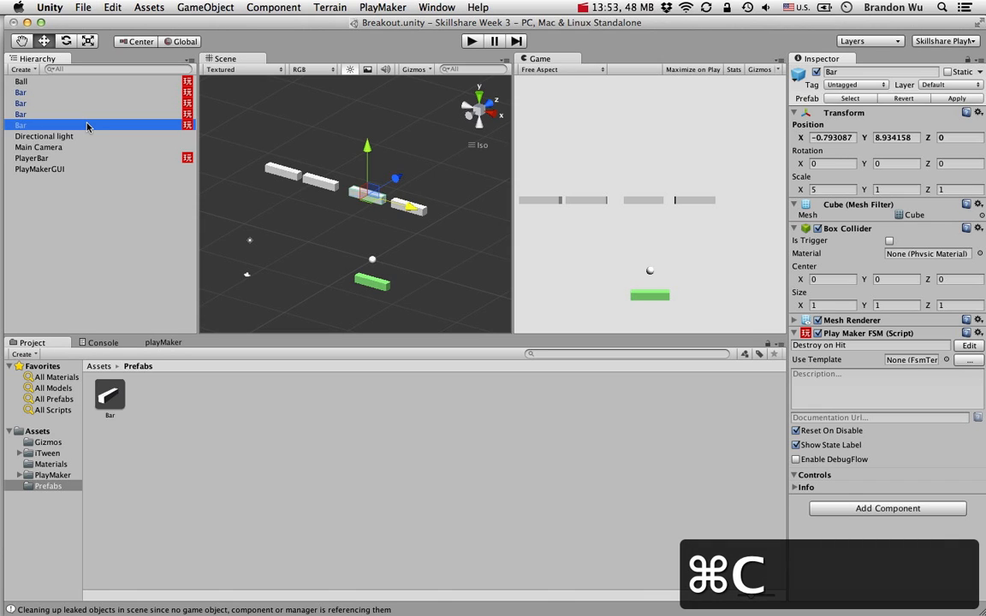
pyautogui.press('super+v')
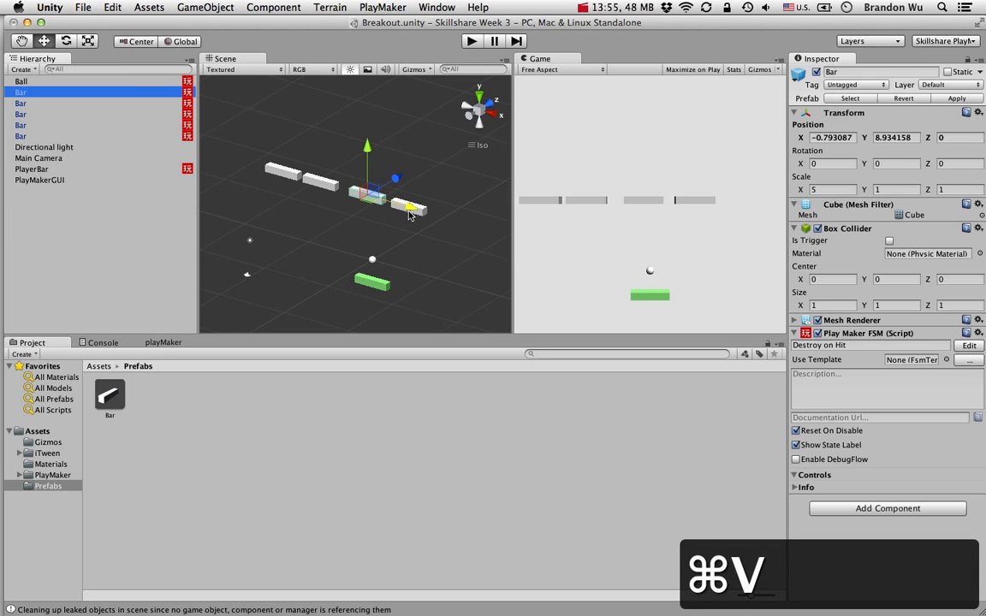
pyautogui.moveTo(409, 214); pyautogui.dragTo(489, 240)
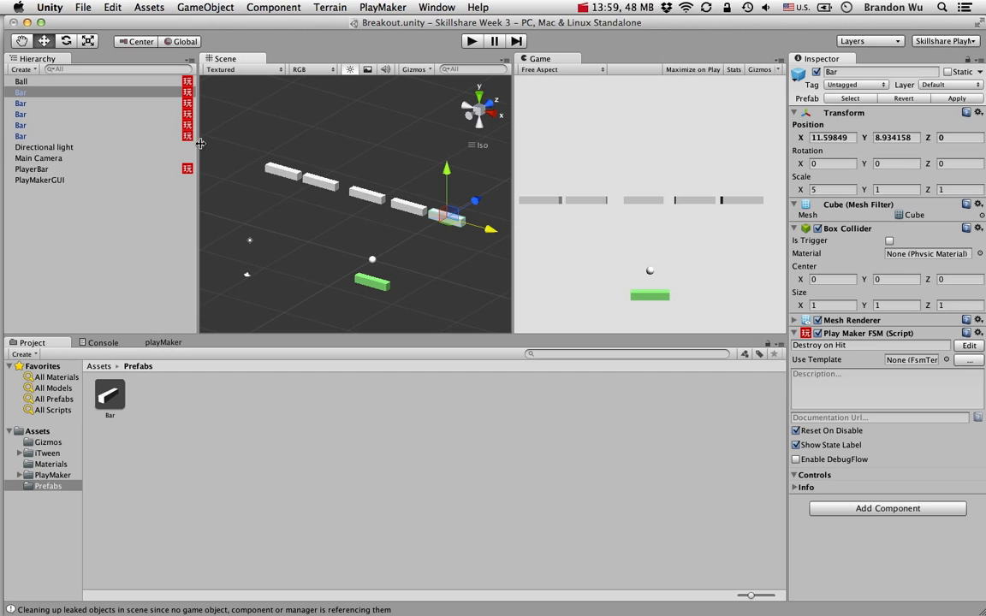
pyautogui.press('super+d')
pyautogui.moveTo(448, 177); pyautogui.dragTo(449, 159)
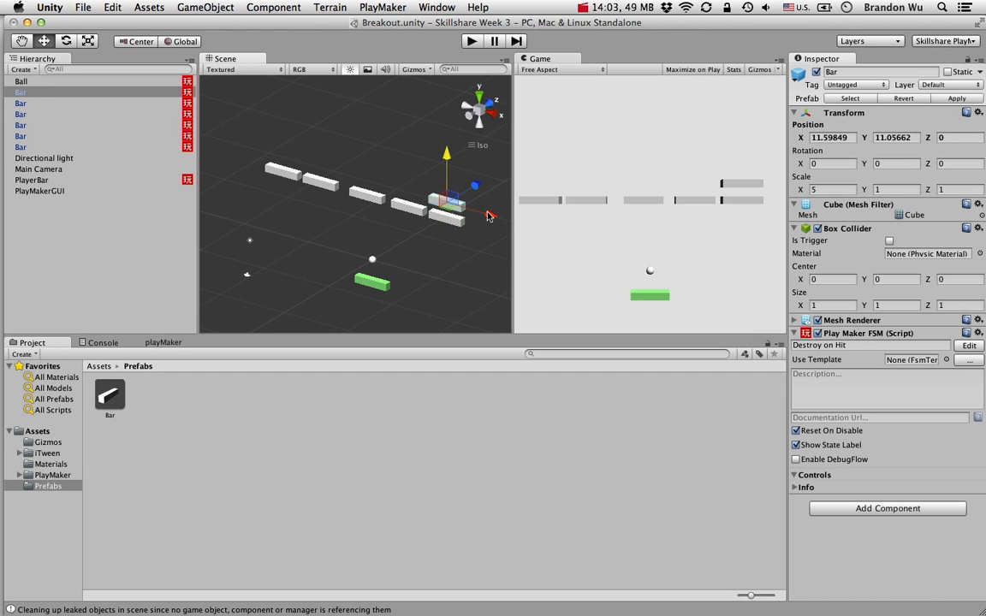
# - Duplicate the upper Bar to about X 17.77 and lower a further copy beneath it to complete a sixth column in both rows
pyautogui.press('super+d')
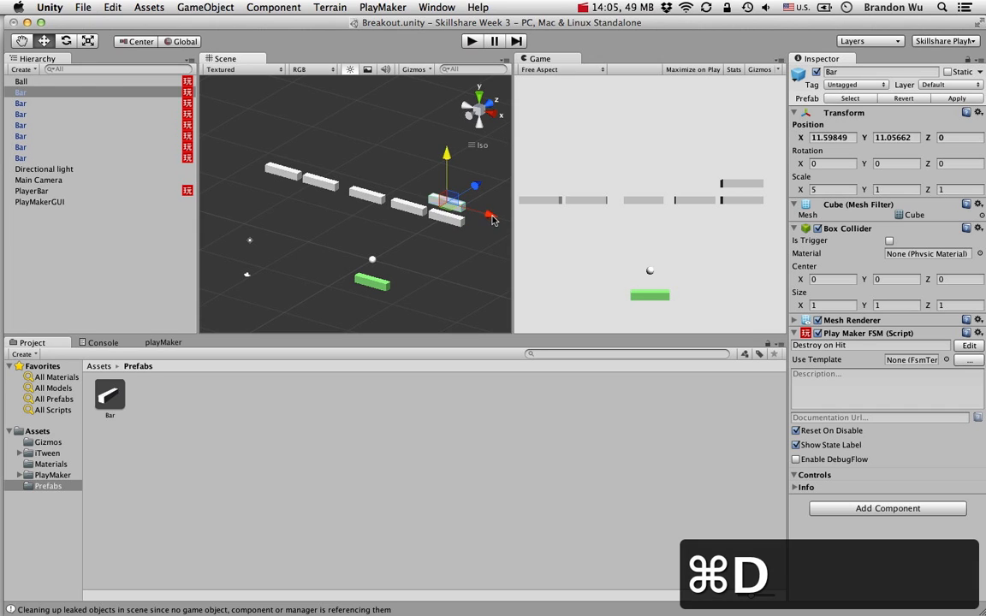
pyautogui.moveTo(490, 218); pyautogui.dragTo(535, 227)
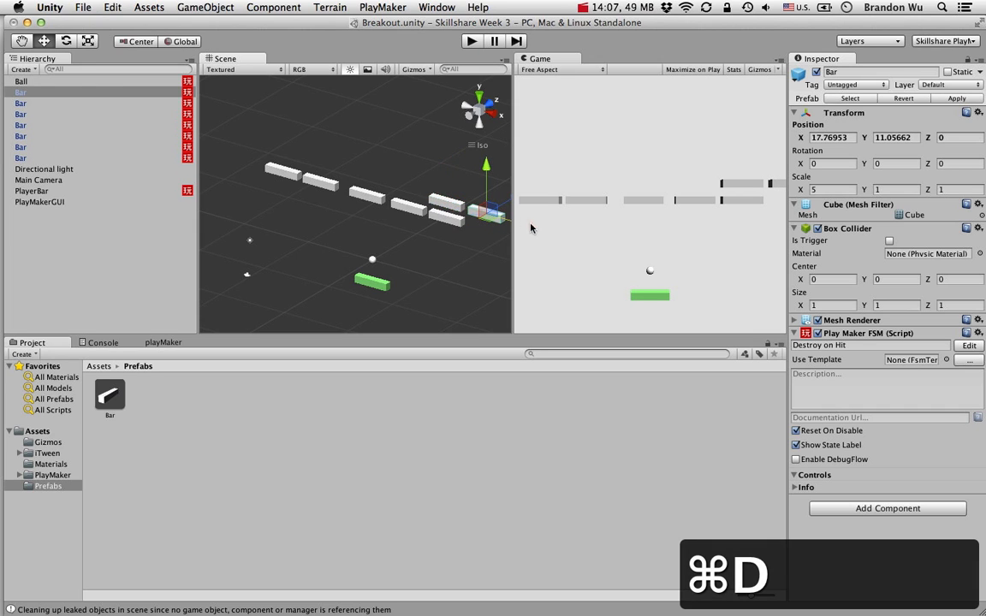
pyautogui.press('super+d')
pyautogui.moveTo(486, 169); pyautogui.dragTo(488, 181)
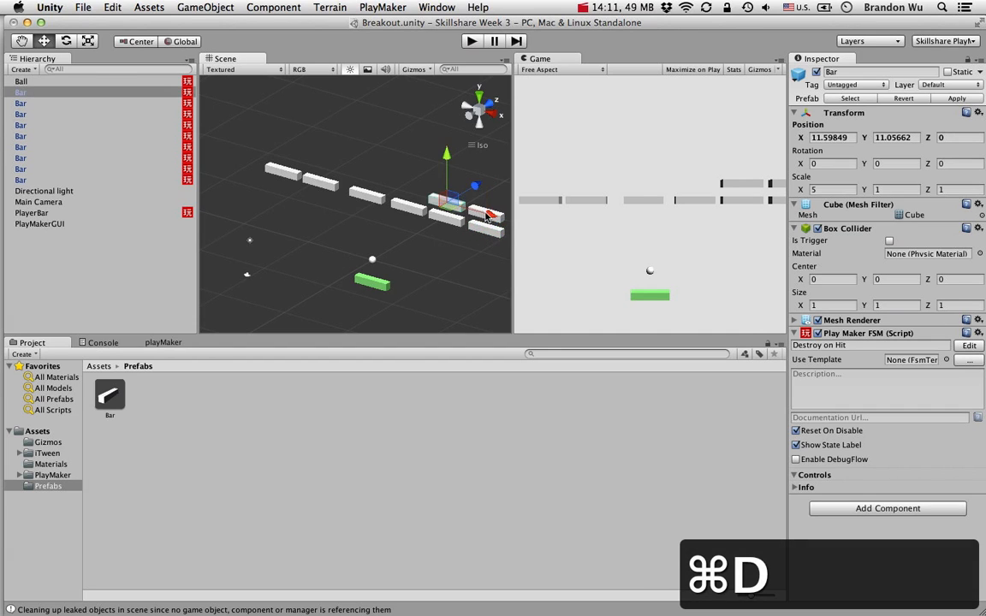
# - Fill the second row at Y 11.06 with Bar duplicates above the four original bars, placing the outermost at about X -13.8
pyautogui.moveTo(486, 218); pyautogui.dragTo(318, 171)
pyautogui.press('super+d')
pyautogui.press('super+d')
pyautogui.press('super+d')
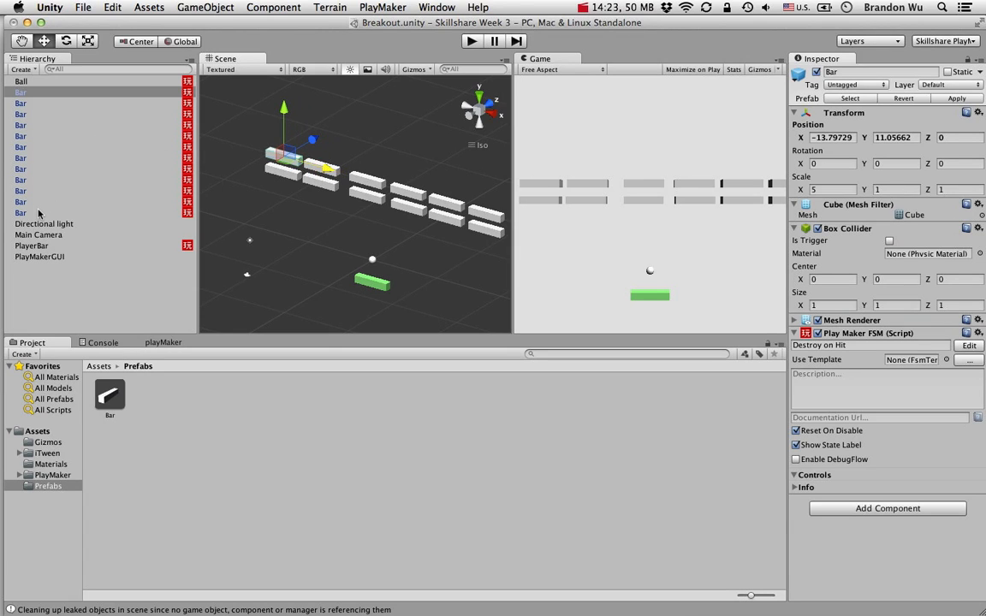
# - Duplicate all twelve Bars together and raise the copies above the originals to form two more rows
pyautogui.click(28, 93)
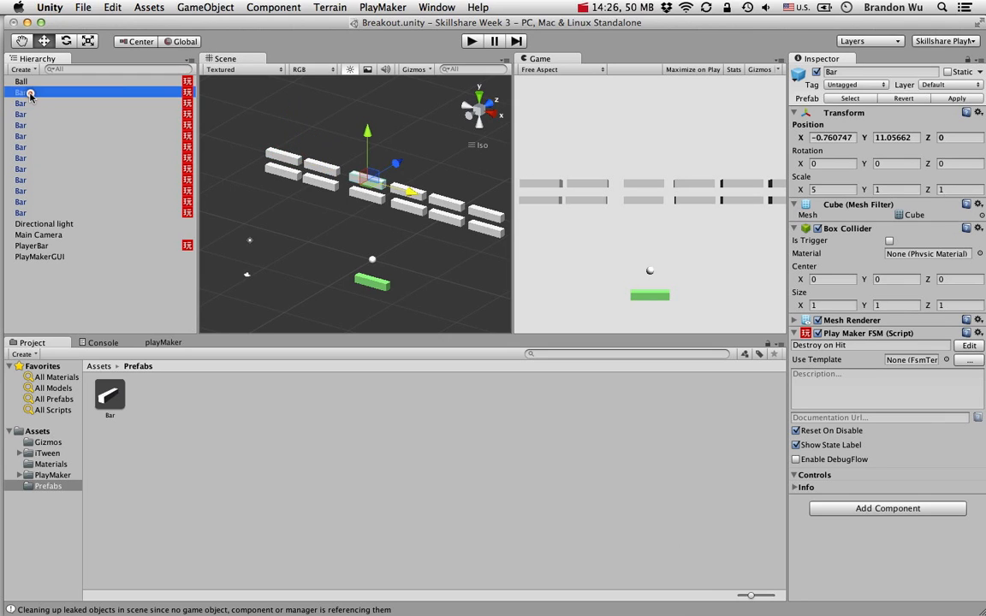
pyautogui.keyDown('shift'); pyautogui.click(53, 211); pyautogui.keyUp('shift')
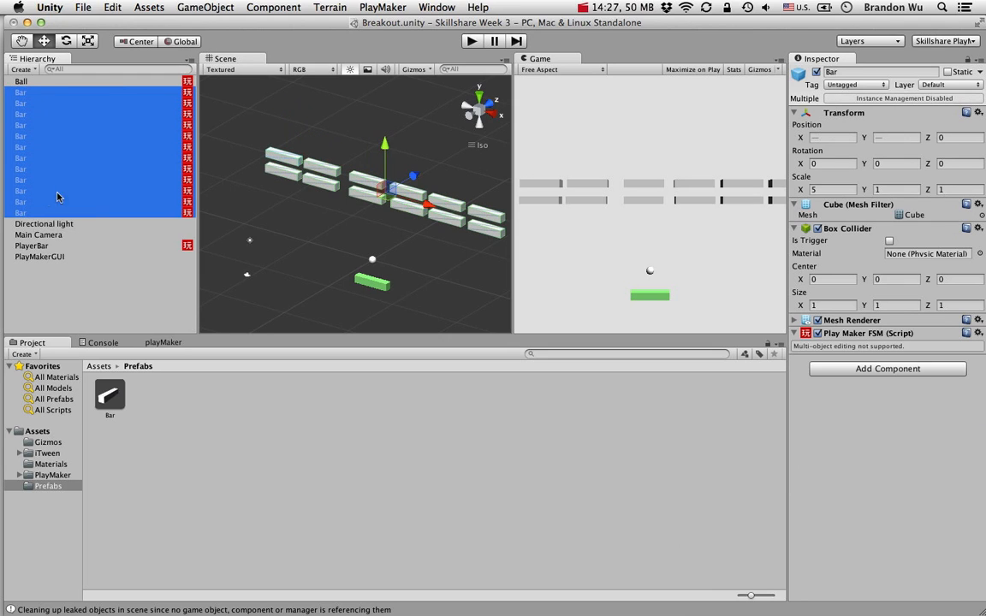
pyautogui.click(38, 256)
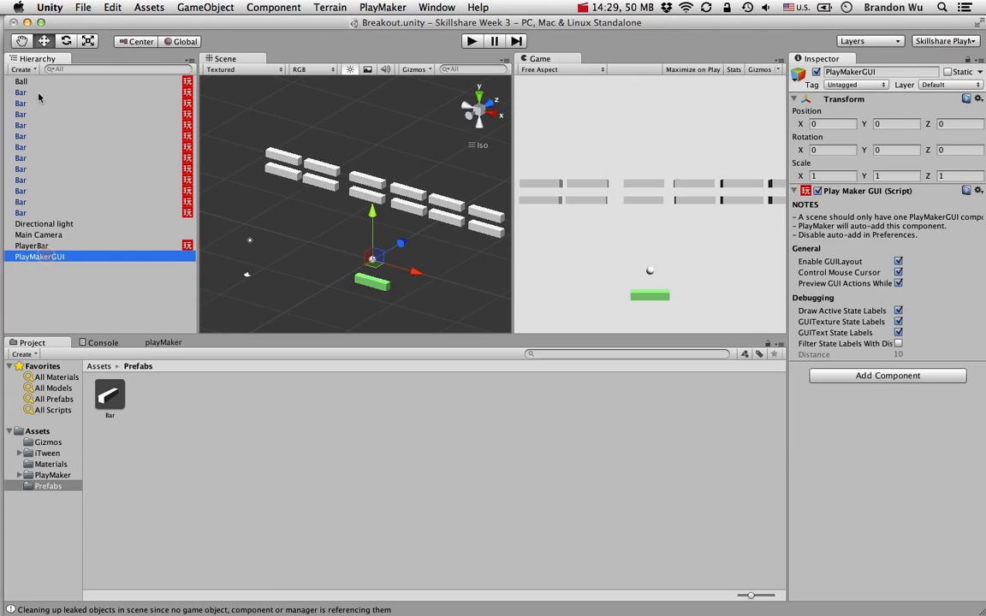
pyautogui.click(34, 91)
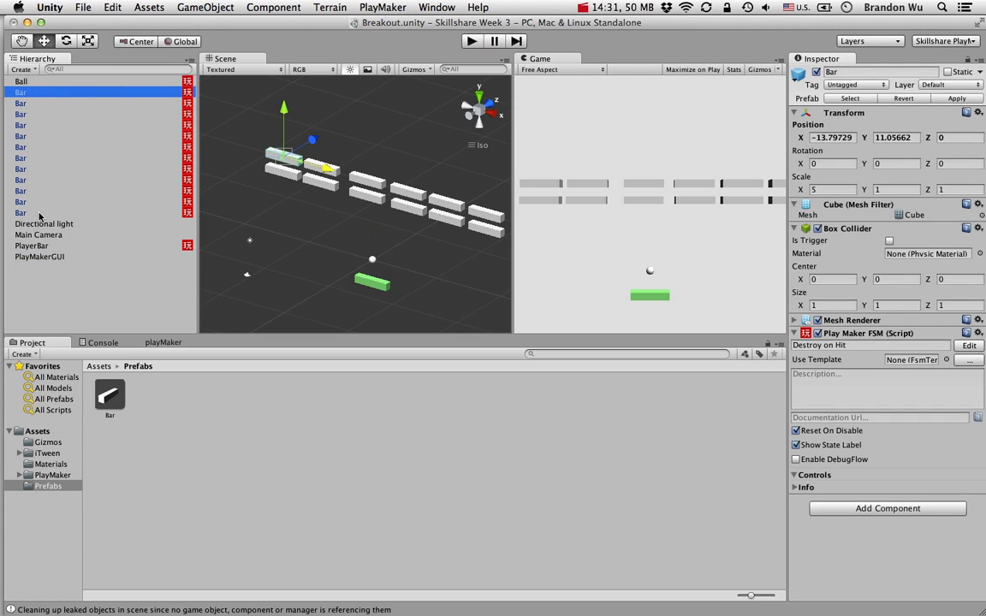
pyautogui.keyDown('shift'); pyautogui.click(38, 213); pyautogui.keyUp('shift')
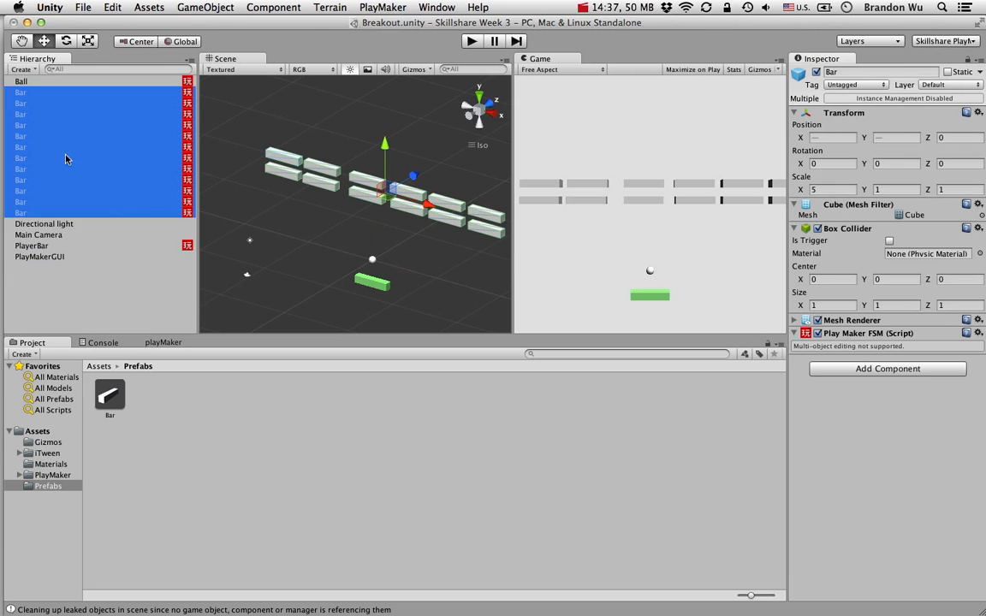
pyautogui.press('super+d')
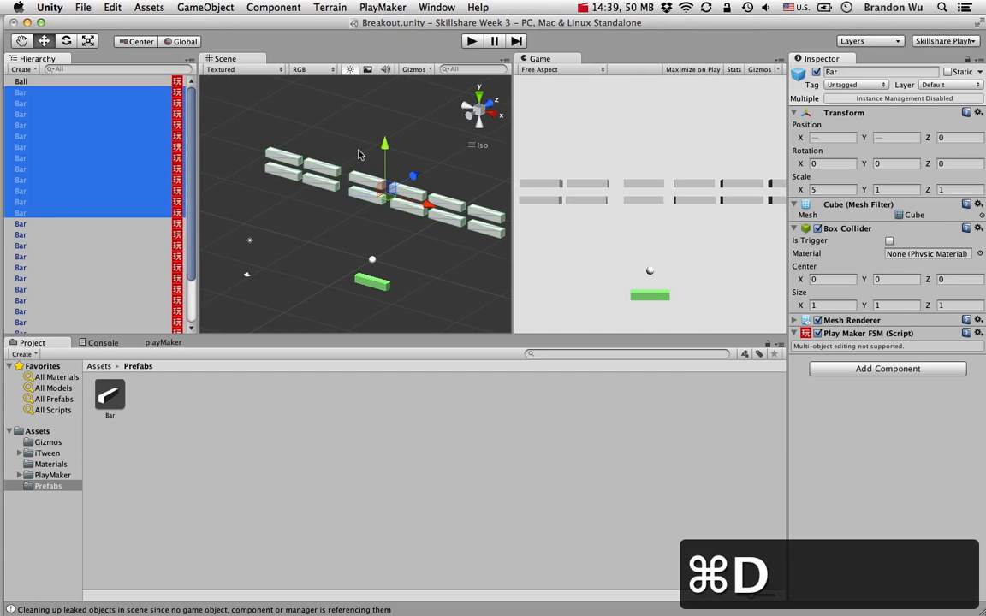
pyautogui.moveTo(387, 152); pyautogui.dragTo(381, 118)
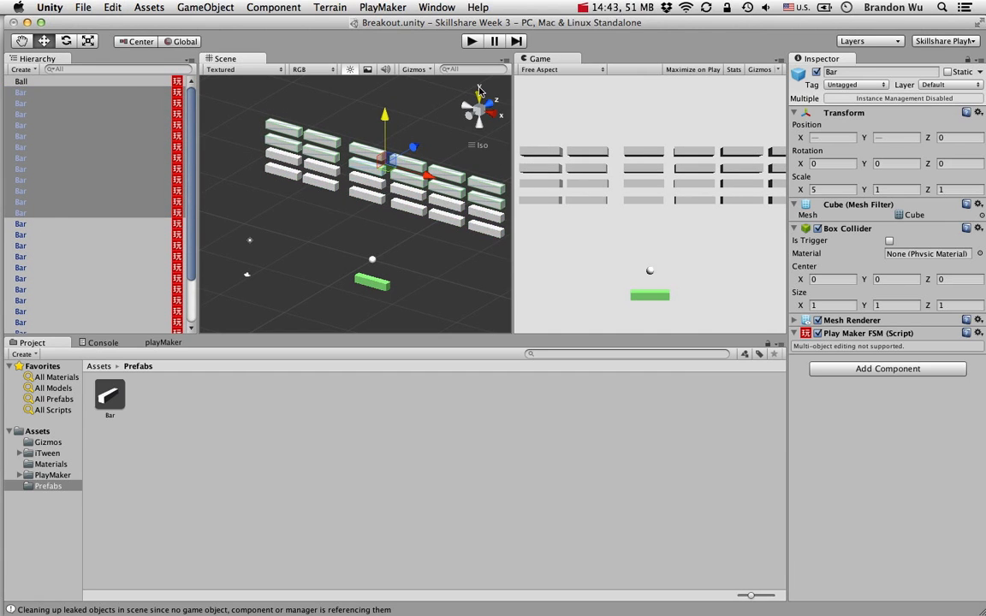
# - Play-test the scene, steering the player bar toward negative X under the ball to check the bar collisions, and stop the game
pyautogui.click(471, 42)
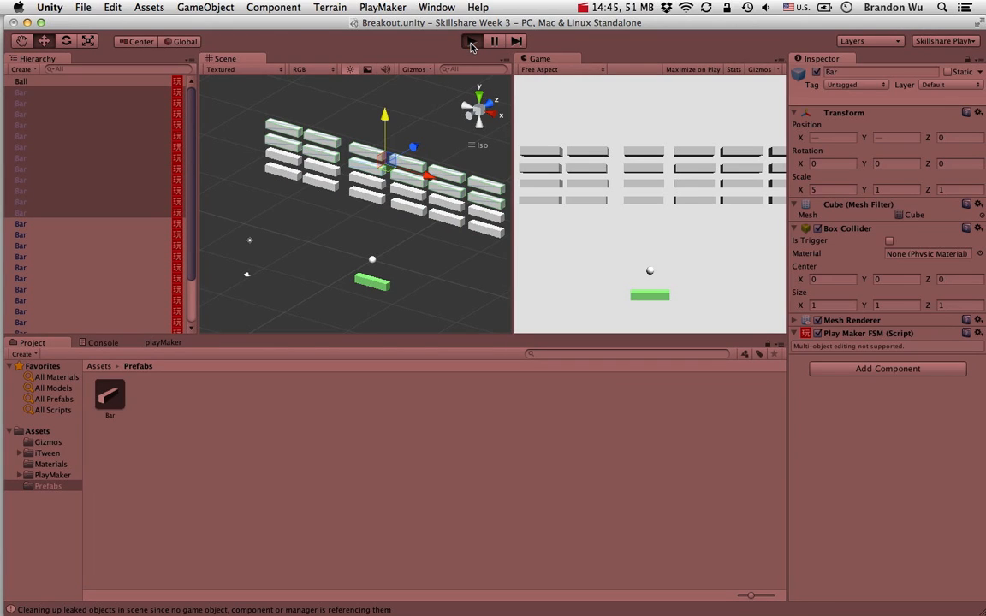
pyautogui.press('Left')
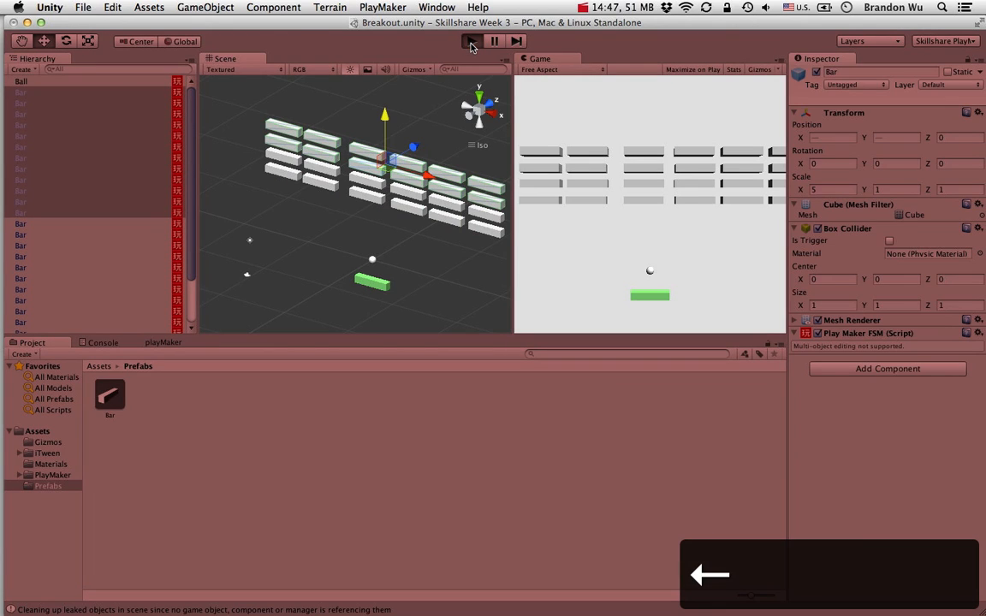
pyautogui.press('Left')
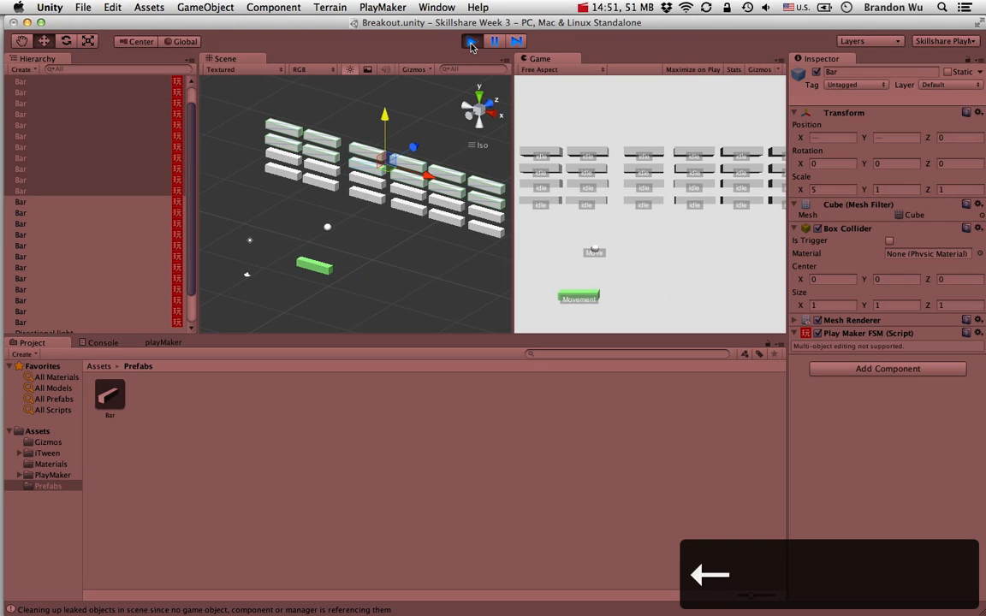
pyautogui.press('Left')
pyautogui.press('Left')
pyautogui.press('Left')
pyautogui.press('Left')
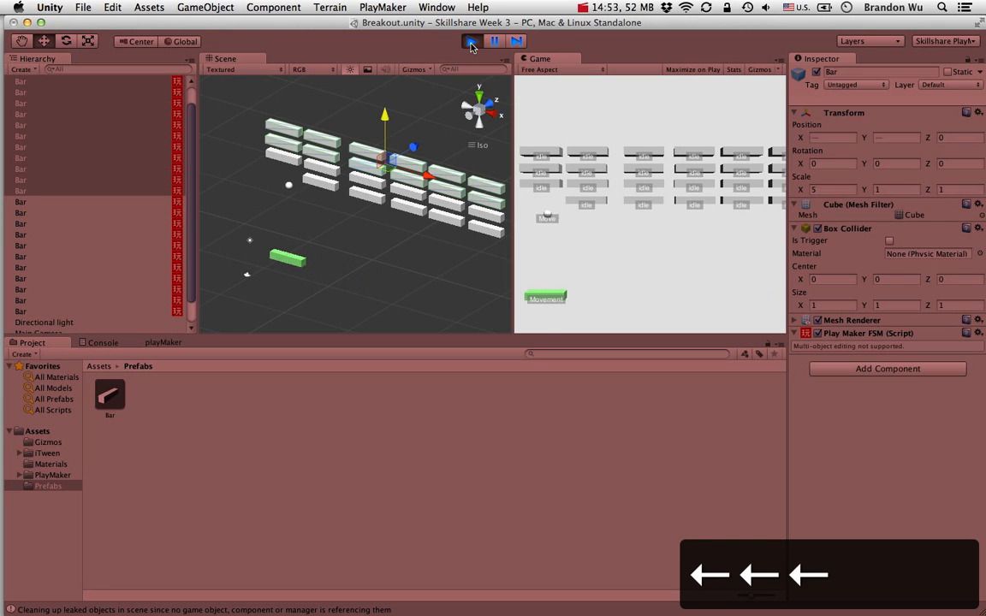
pyautogui.press('Left')
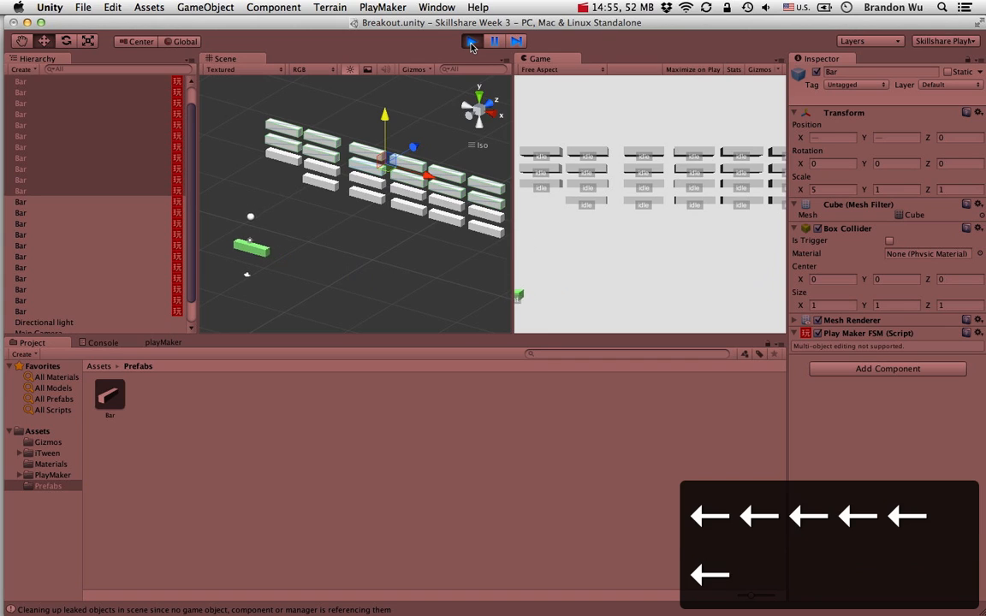
pyautogui.press('Left')
pyautogui.press('Left')
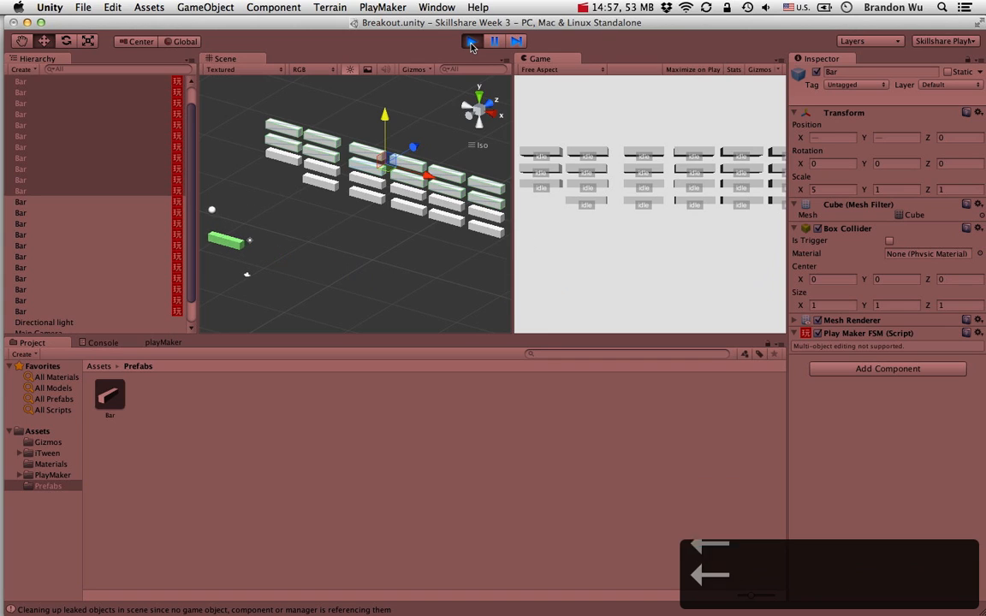
pyautogui.scroll(-6, 387, 162)
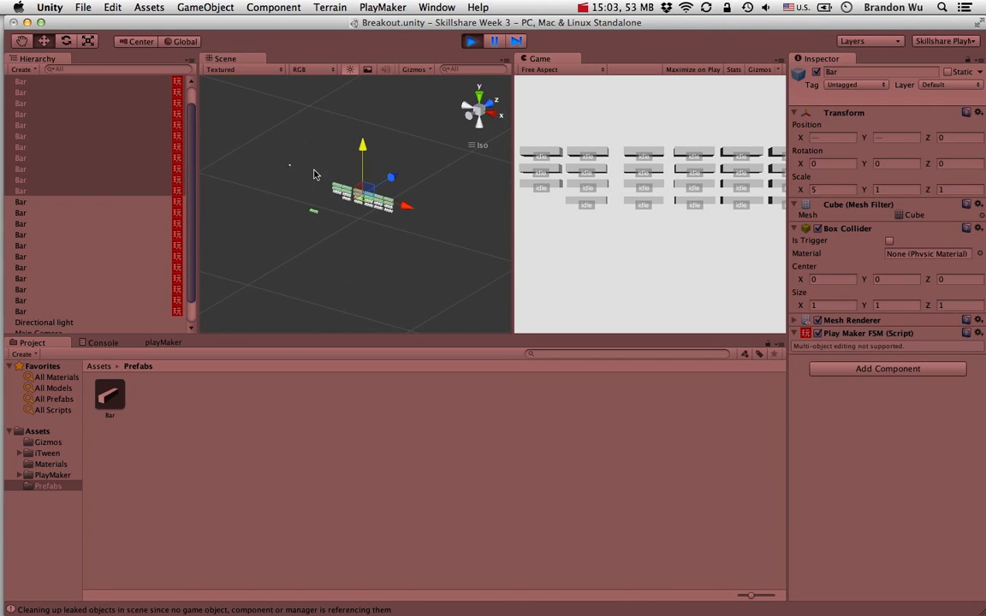
pyautogui.click(474, 41)
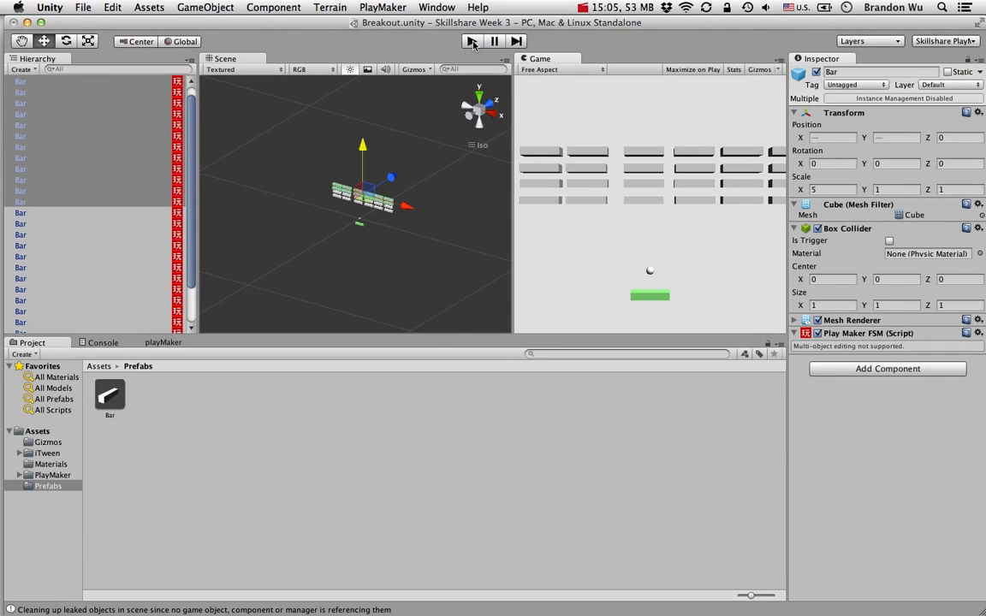
# - Replace the multiple Bar selection with the first Bar, save the Breakout scene, and clear the selection
pyautogui.scroll(1, 137, 153)
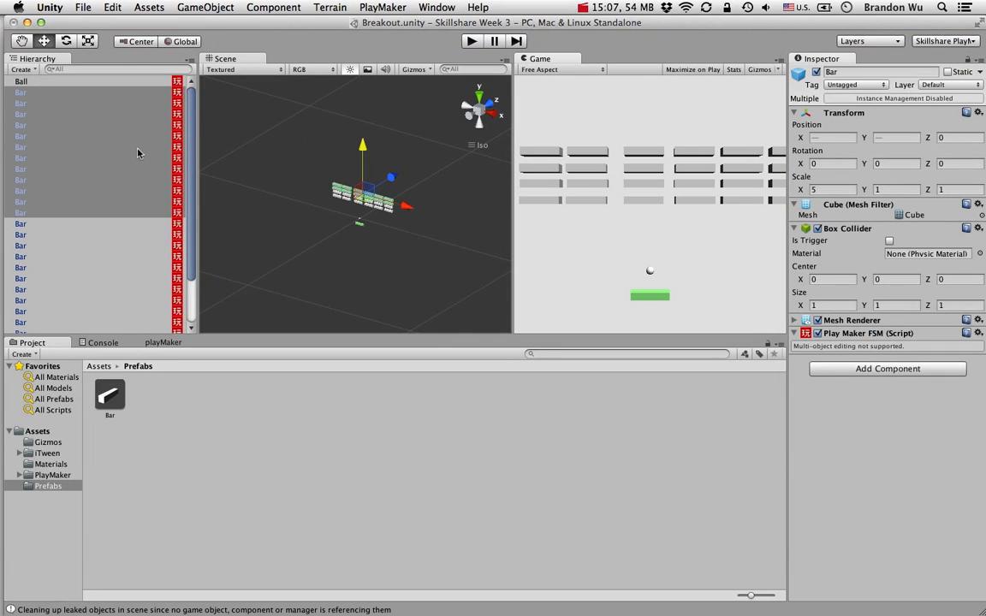
pyautogui.click(60, 102)
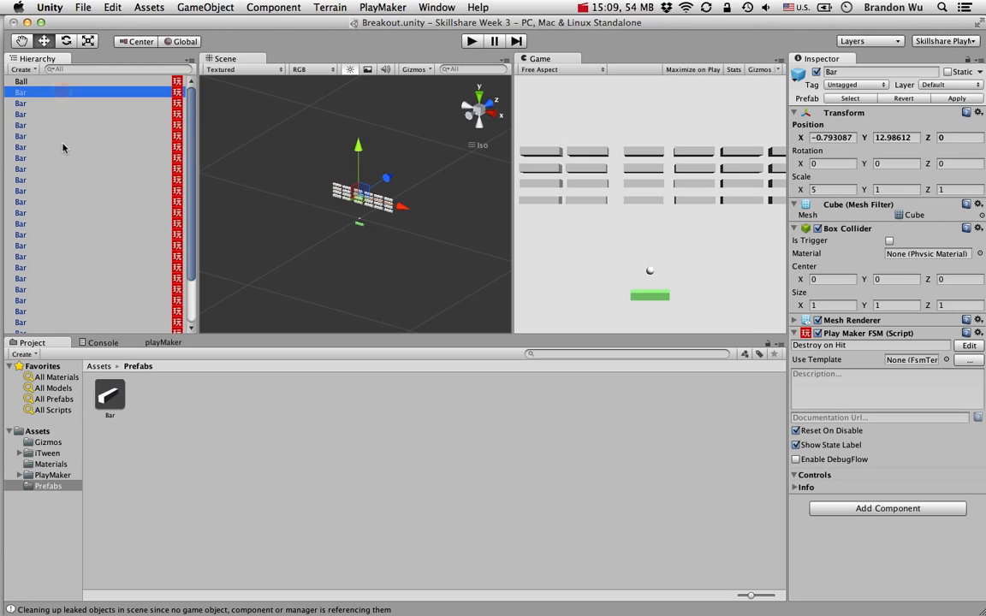
pyautogui.scroll(-5, 62, 148)
pyautogui.scroll(5, 63, 148)
pyautogui.scroll(-5, 28, 142)
pyautogui.scroll(5, 36, 137)
pyautogui.press('super+s')
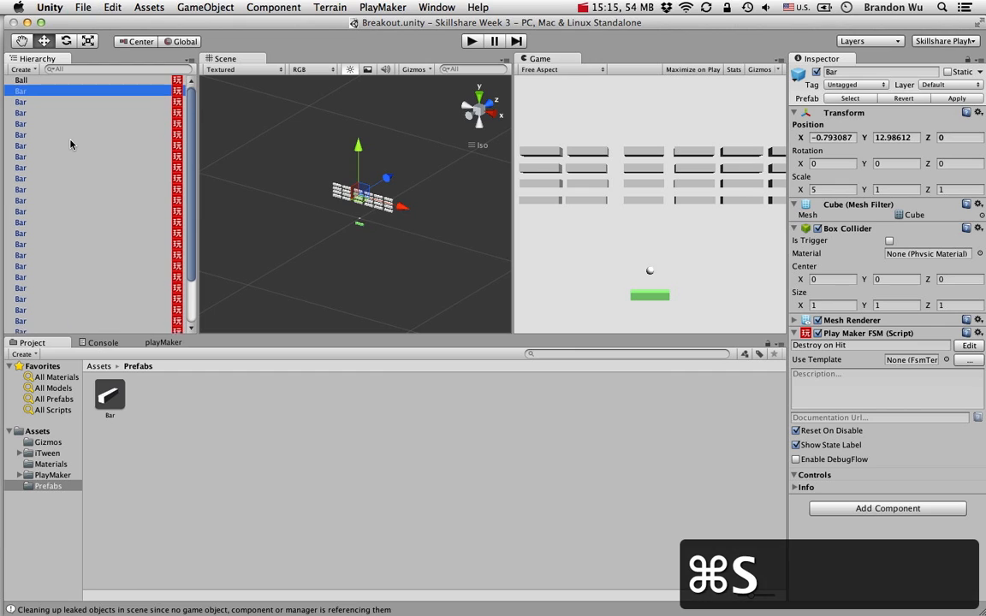
pyautogui.scroll(-5, 69, 142)
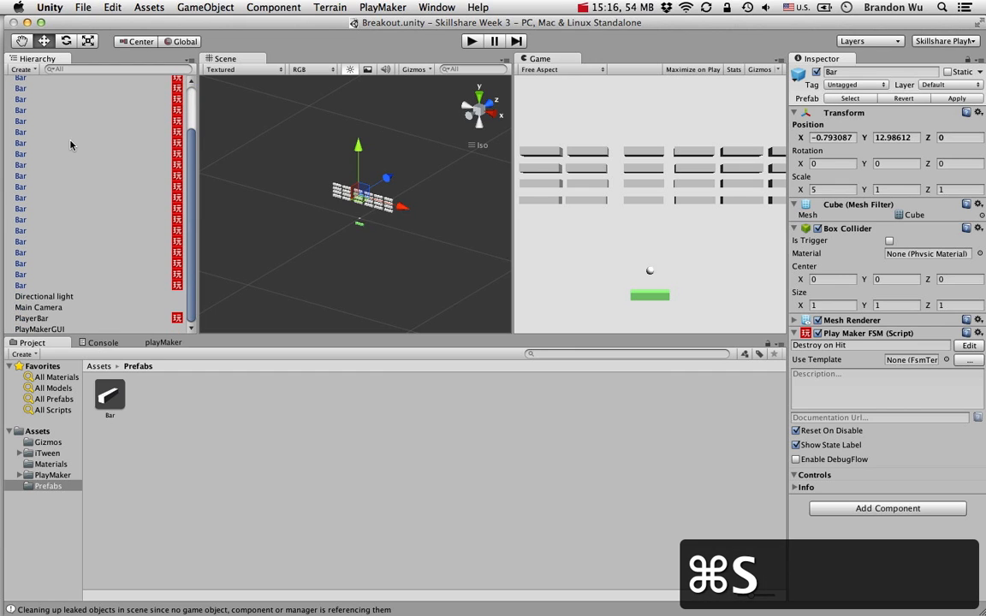
pyautogui.scroll(5, 69, 142)
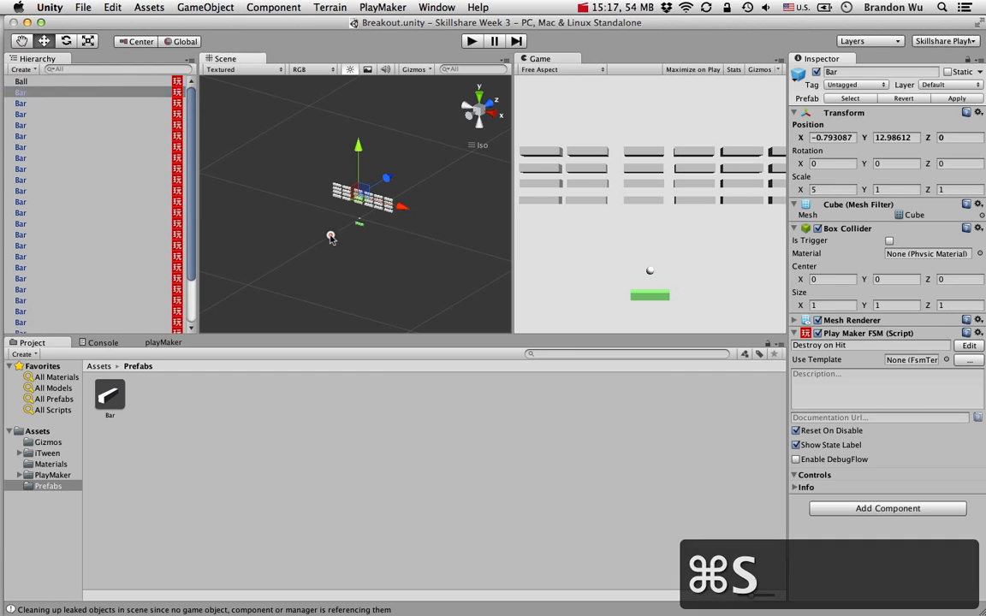
pyautogui.click(331, 234)
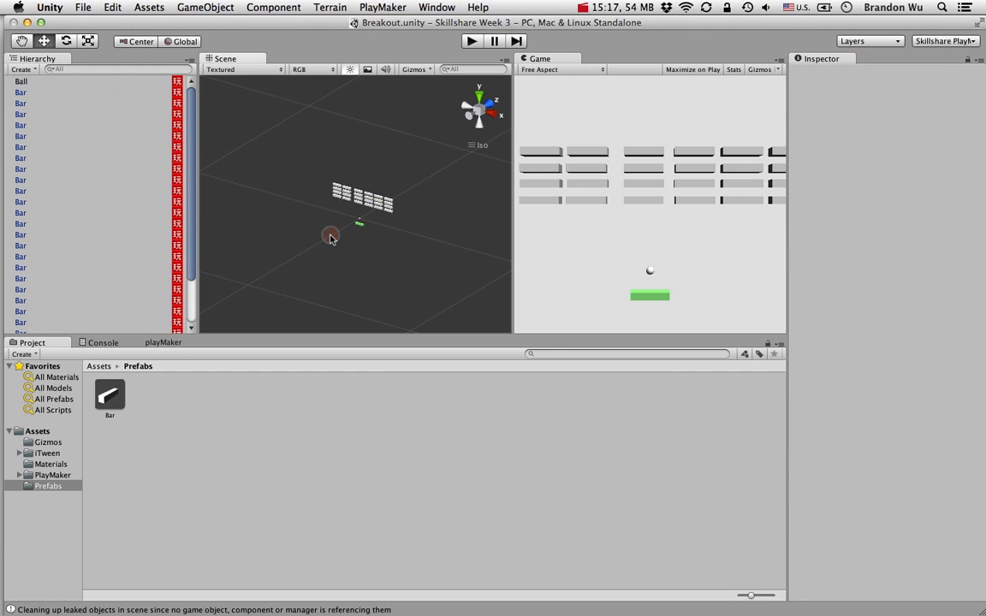
# - Create a cube in the scene and name it Wall
pyautogui.scroll(5, 332, 238)
pyautogui.keyDown('alt'); pyautogui.moveTo(331, 239); pyautogui.dragTo(432, 223); pyautogui.keyUp('alt')
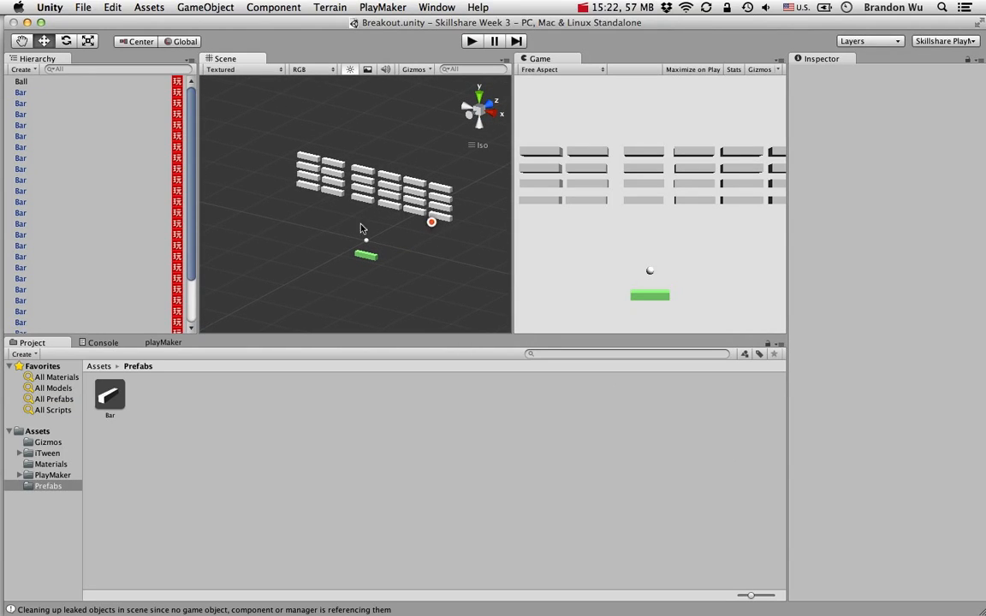
pyautogui.click(493, 118)
pyautogui.click(468, 112)
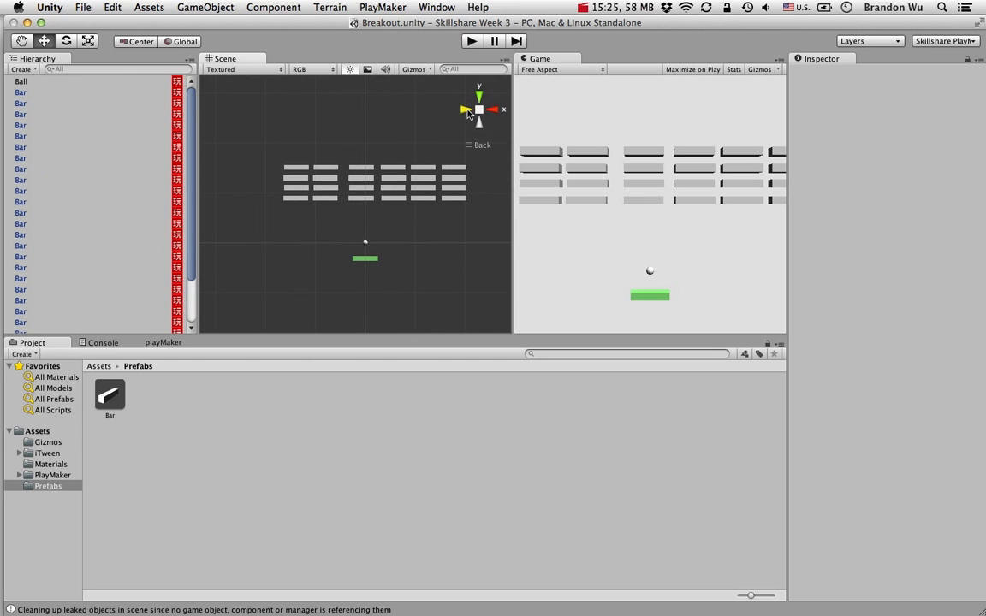
pyautogui.scroll(3, 439, 215)
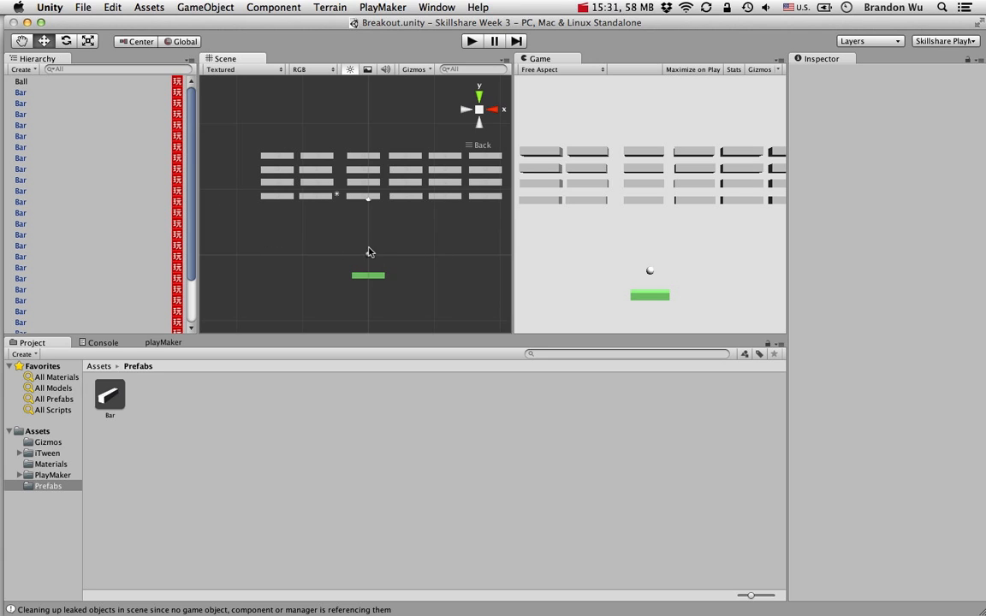
pyautogui.scroll(-3, 322, 231)
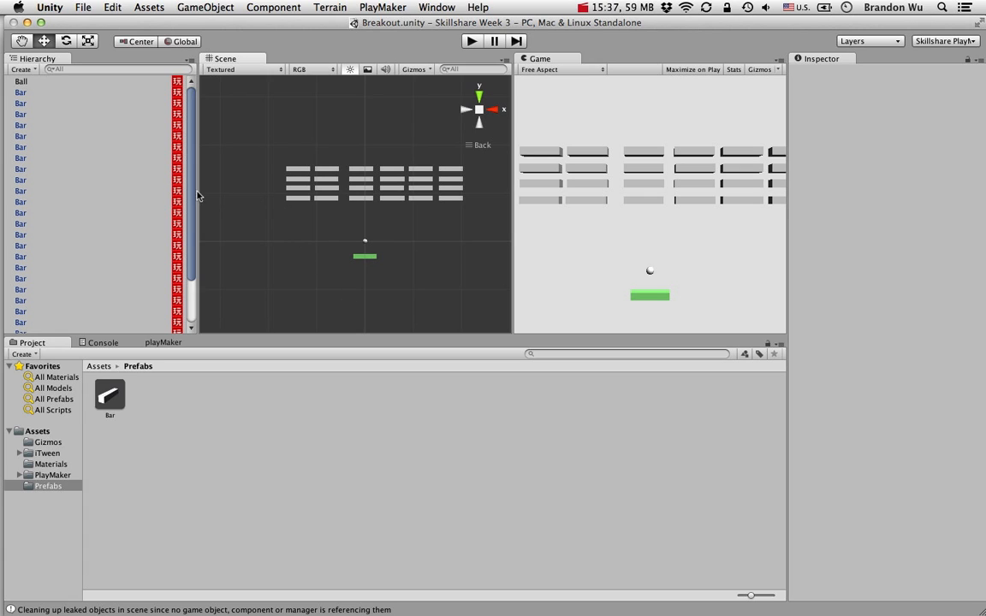
pyautogui.click(22, 68)
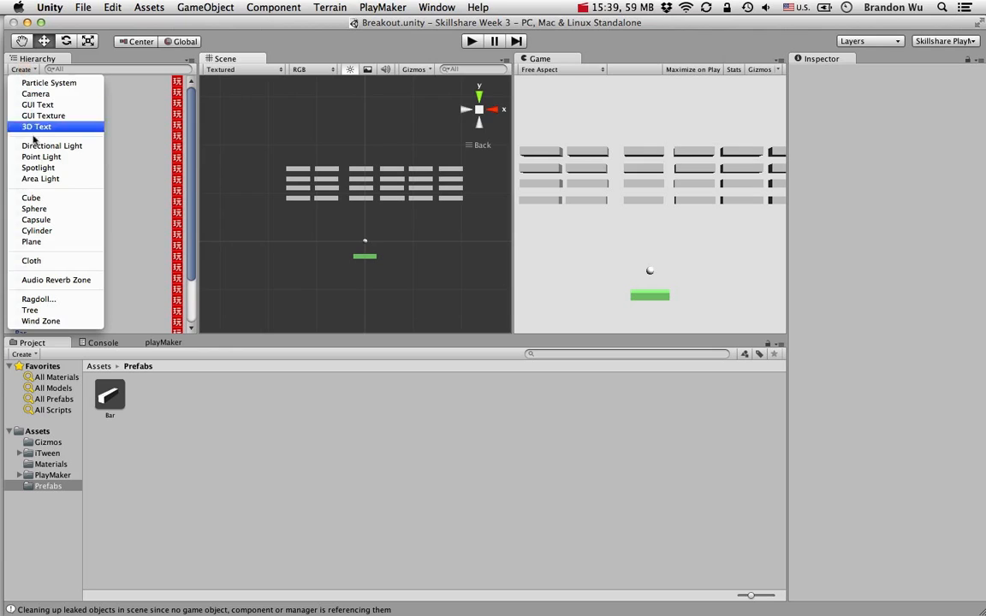
pyautogui.click(48, 199)
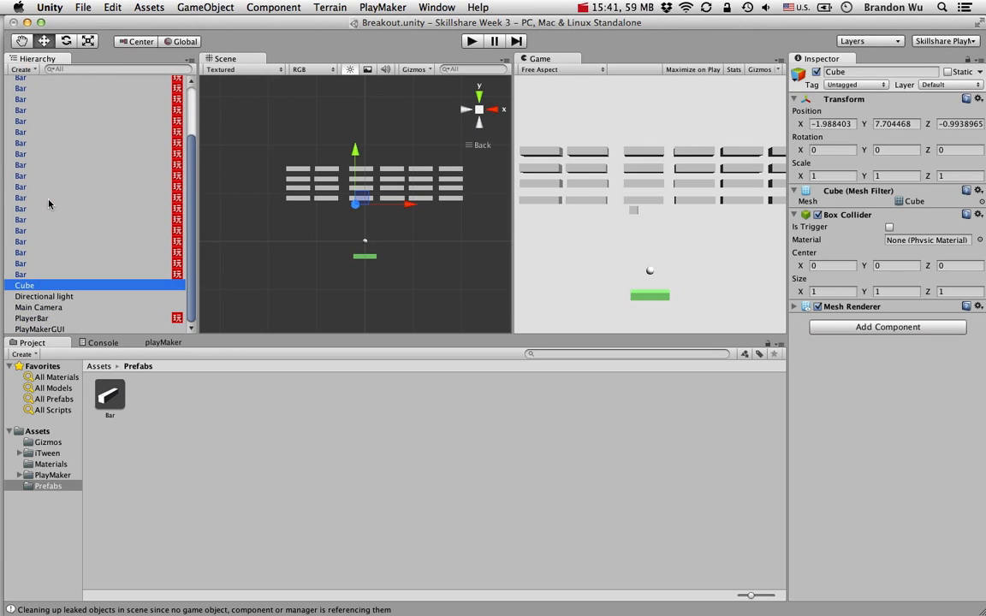
pyautogui.press('Return')
pyautogui.write('Wall')
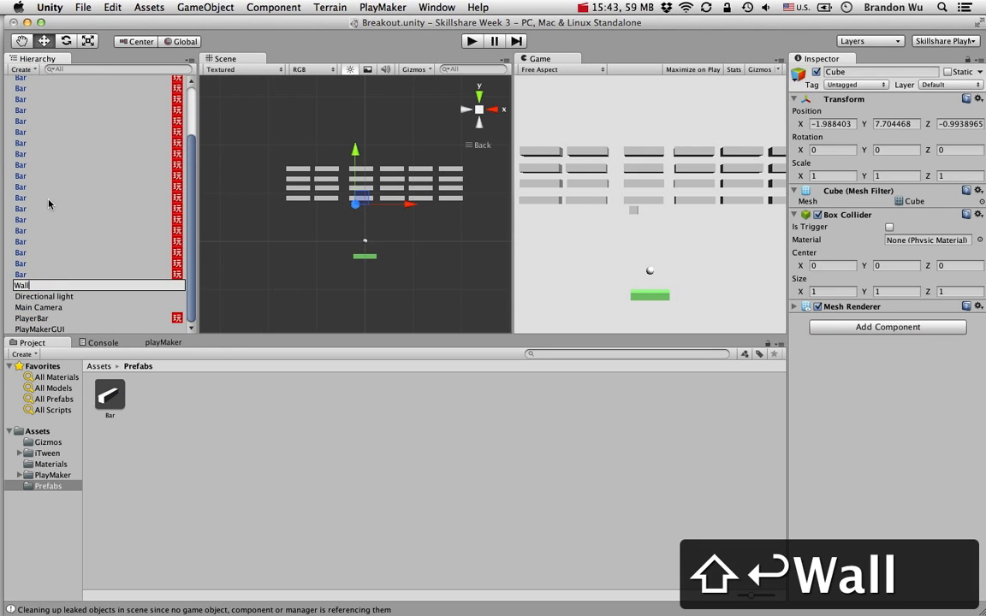
pyautogui.press('Return')
# - Reset the Wall's position to the origin and move it along negative X to about -19.77
pyautogui.keyDown('alt'); pyautogui.moveTo(417, 179); pyautogui.dragTo(332, 257); pyautogui.keyUp('alt')
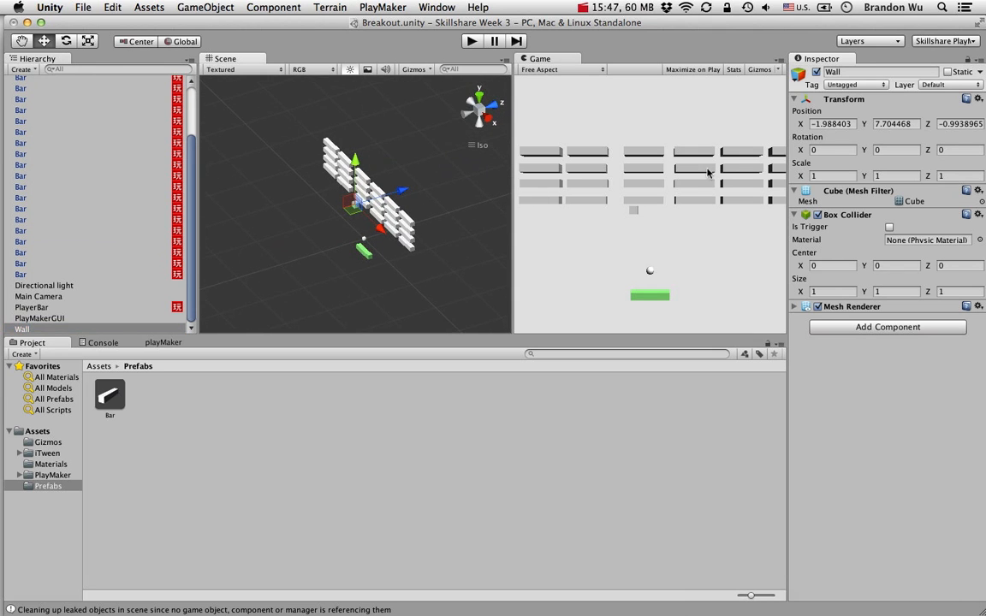
pyautogui.click(978, 100)
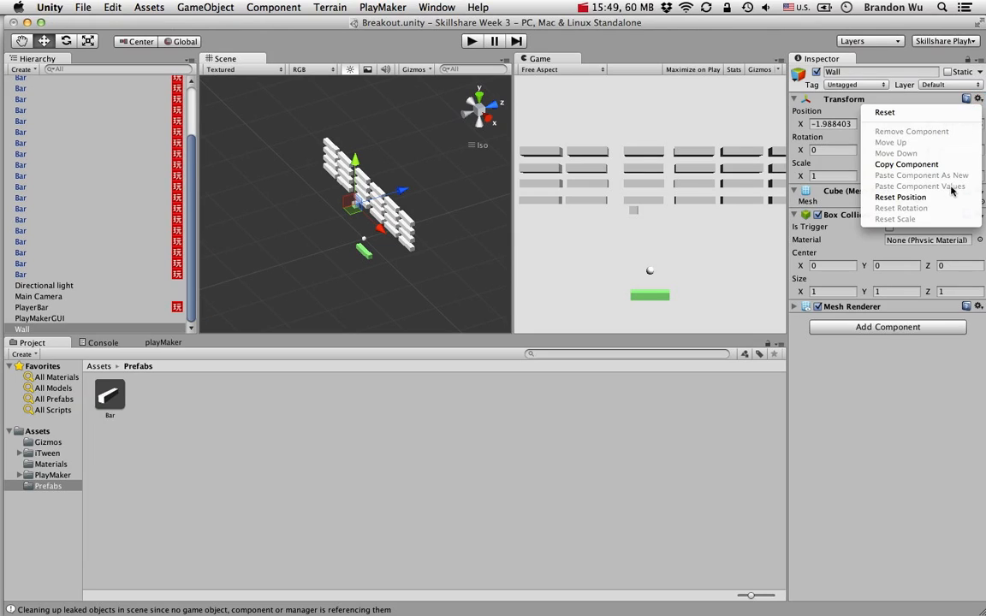
pyautogui.click(894, 194)
pyautogui.moveTo(390, 264); pyautogui.dragTo(475, 182)
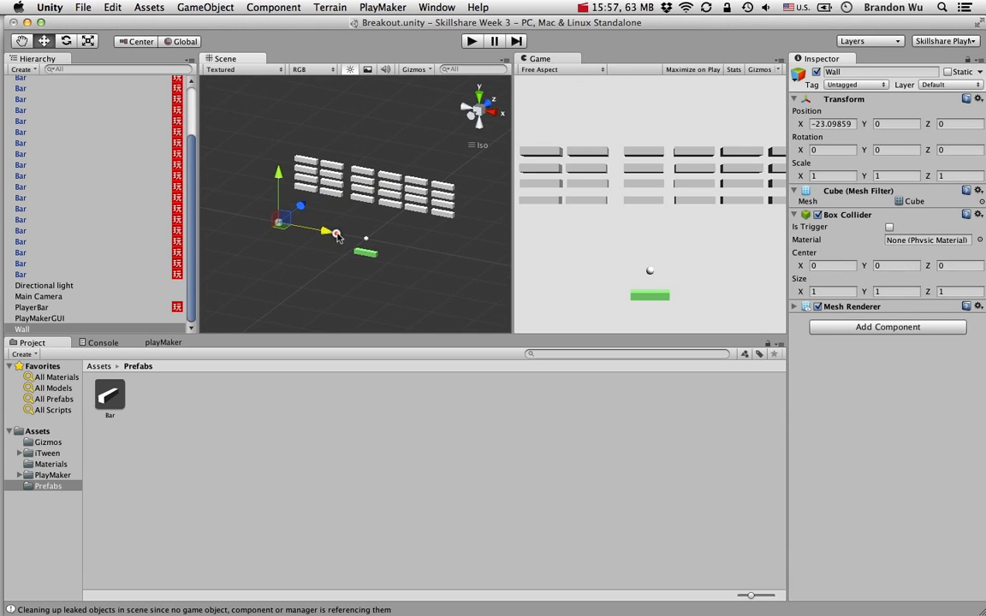
pyautogui.moveTo(339, 237); pyautogui.dragTo(342, 235)
# - Stretch the Wall vertically to a Y scale of about 38.4
pyautogui.click(496, 113)
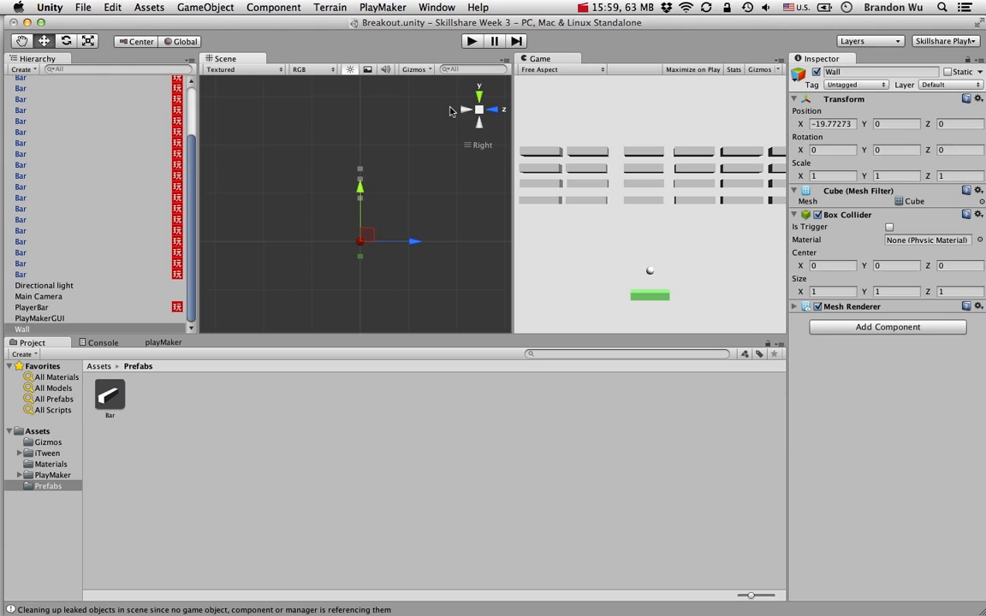
pyautogui.click(496, 111)
pyautogui.click(495, 113)
pyautogui.click(496, 112)
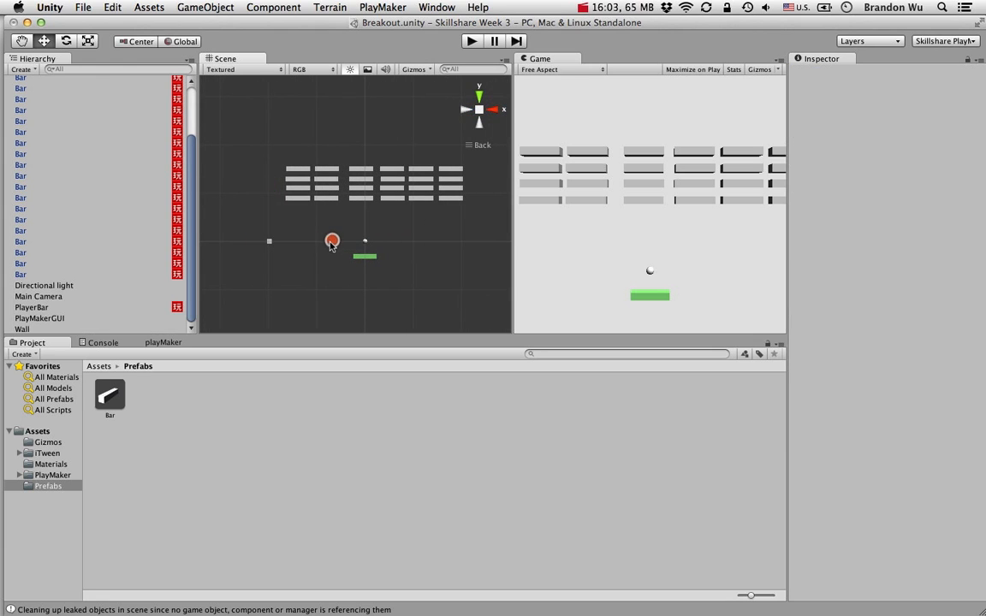
pyautogui.click(272, 242)
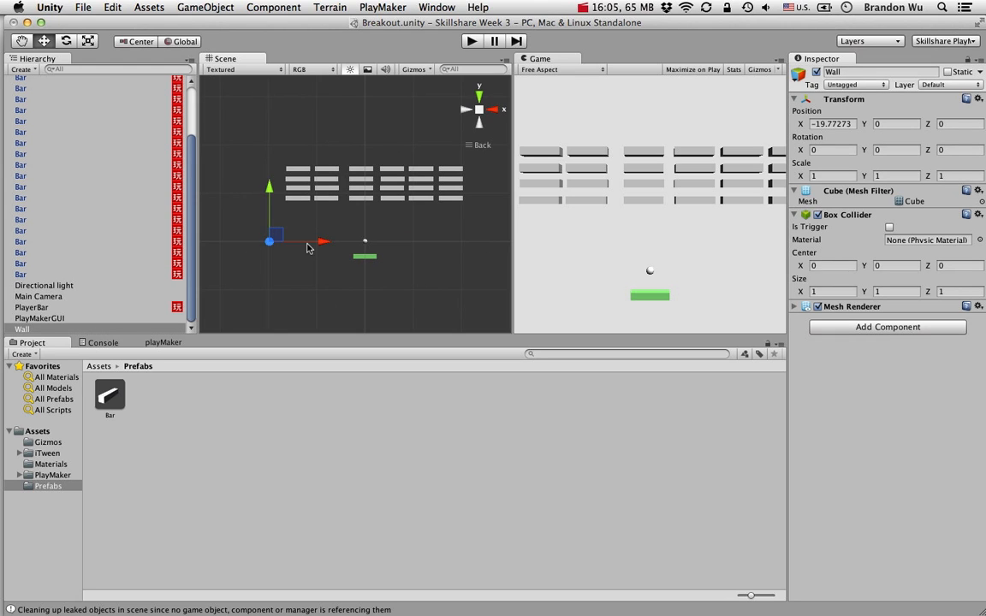
pyautogui.press('r')
pyautogui.moveTo(269, 187); pyautogui.dragTo(341, 311)
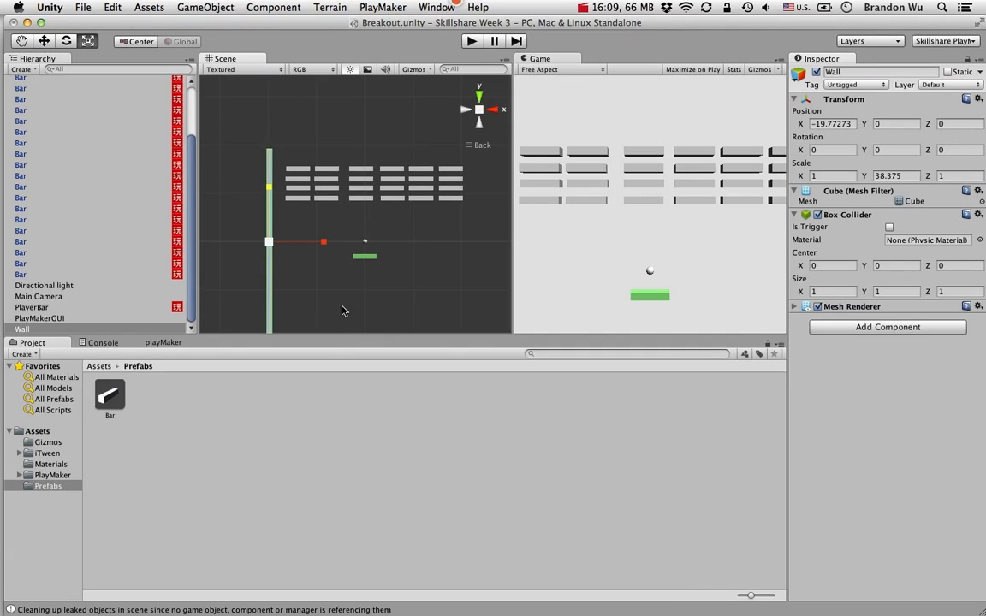
# - Raise the Wall to about Y 11.9 and bring it closer to the bars at about X -18.07
pyautogui.press('w')
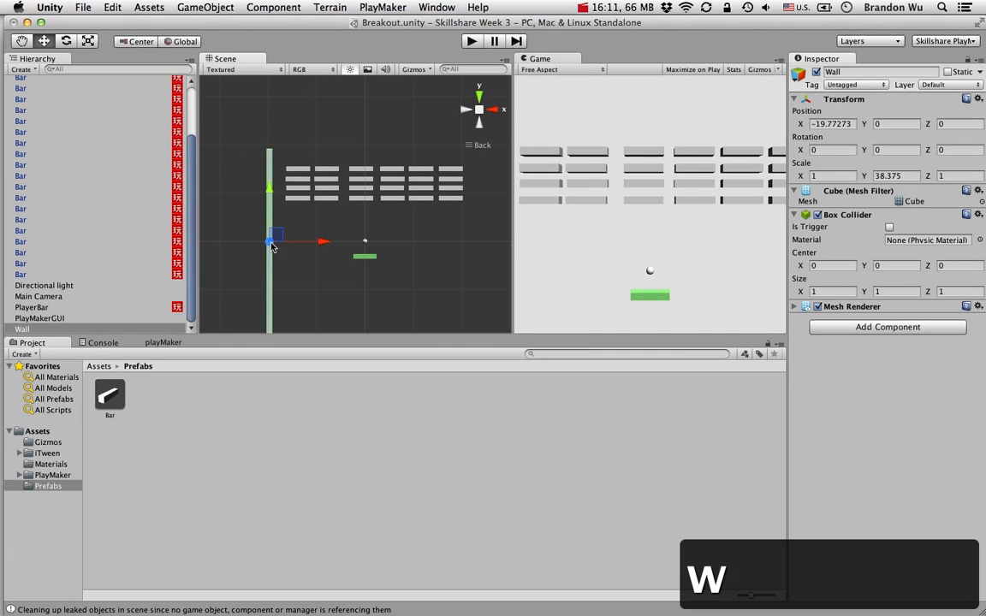
pyautogui.moveTo(269, 188); pyautogui.dragTo(270, 129)
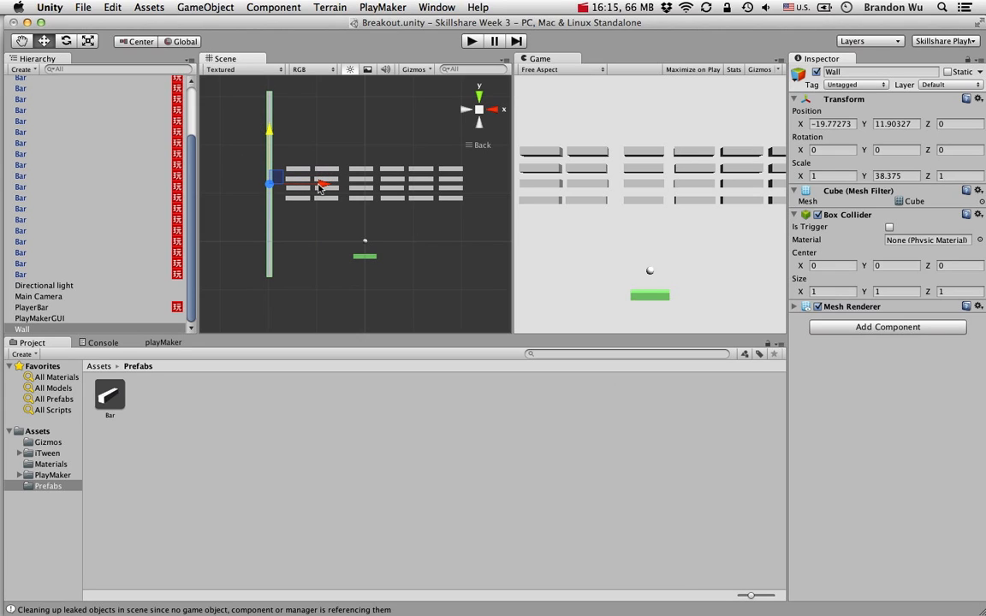
pyautogui.moveTo(322, 189); pyautogui.dragTo(333, 188)
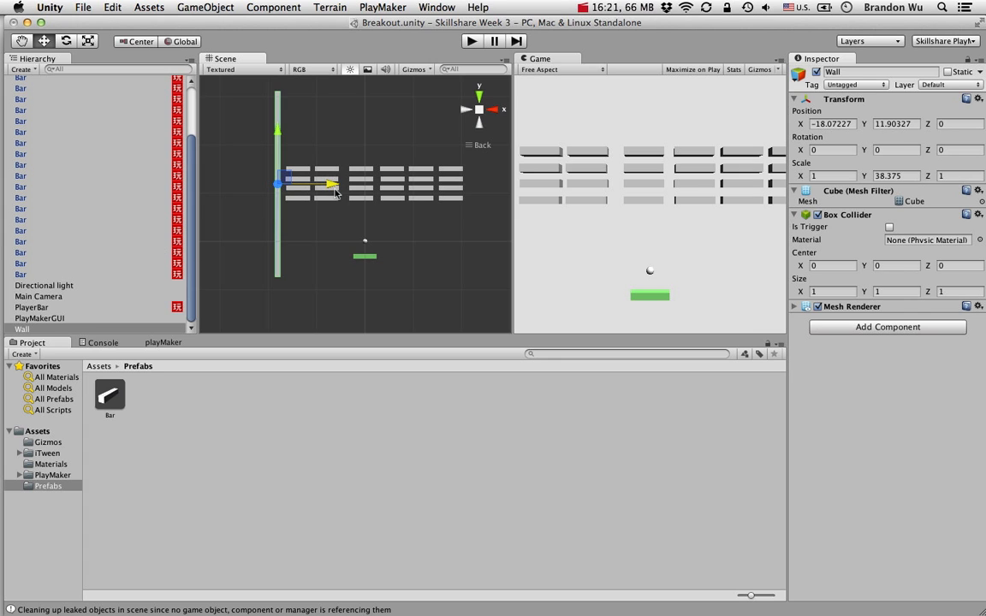
# - Deepen the Wall to a Z scale of about 17.6
pyautogui.keyDown('alt'); pyautogui.moveTo(336, 192); pyautogui.dragTo(149, 251); pyautogui.keyUp('alt')
pyautogui.press('r')
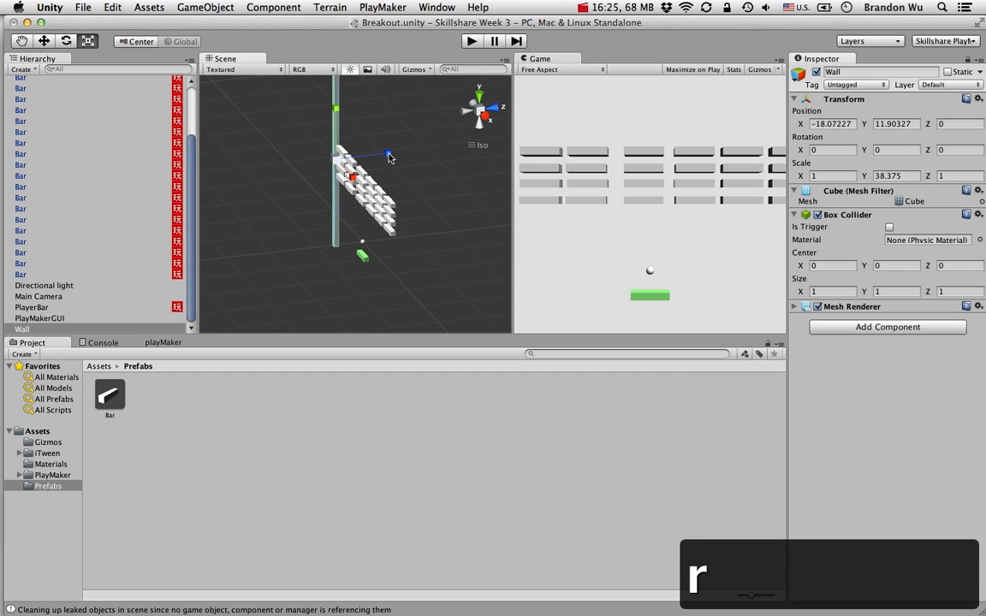
pyautogui.moveTo(388, 156); pyautogui.dragTo(985, 96)
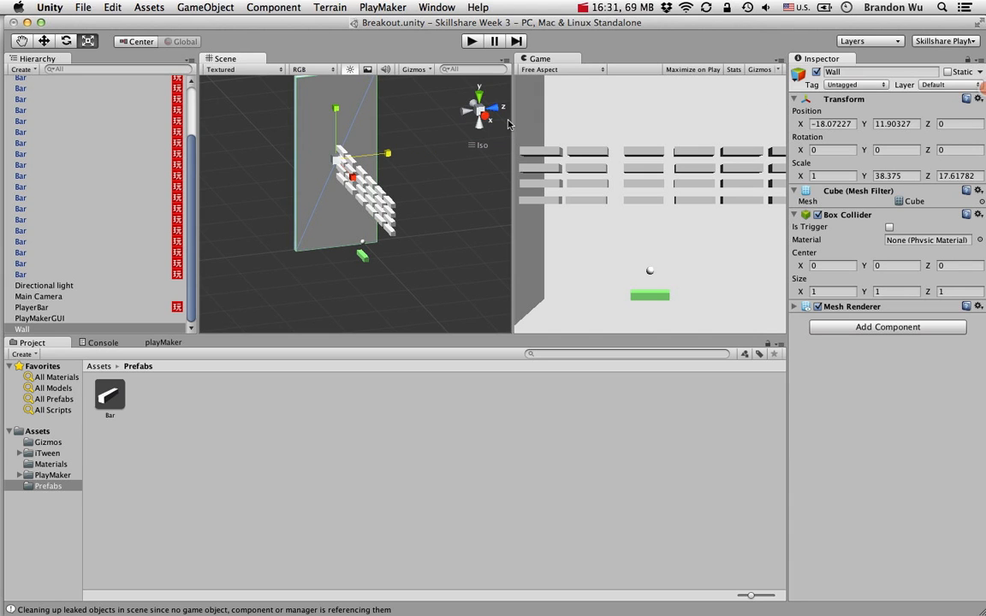
pyautogui.press('alt')
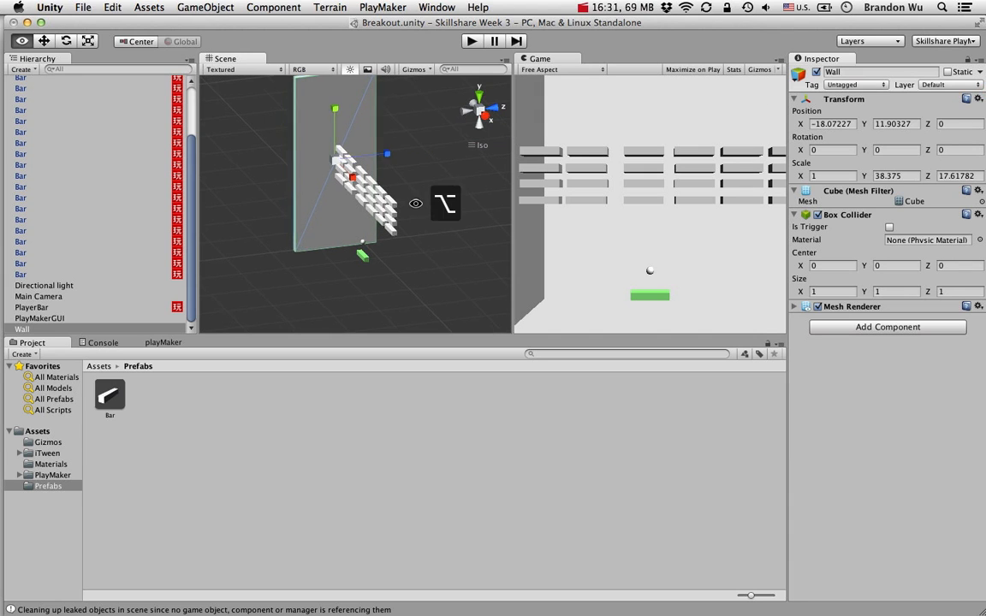
pyautogui.keyDown('alt'); pyautogui.moveTo(415, 203); pyautogui.dragTo(449, 176); pyautogui.keyUp('alt')
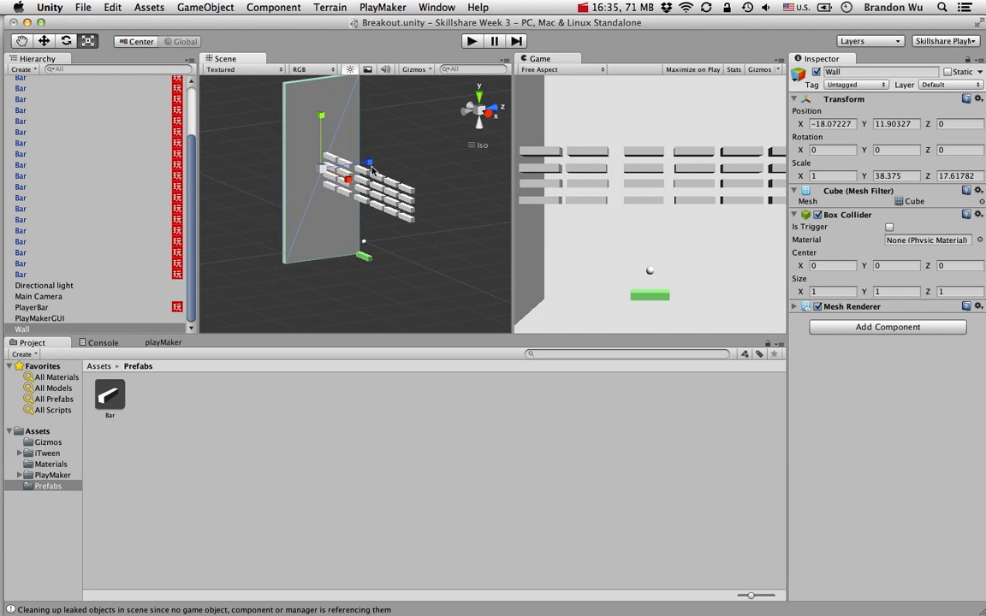
# - Extend the Wall's depth to a Z scale of about 115.8 and shift it along Z to about 39.4
pyautogui.moveTo(373, 170); pyautogui.dragTo(650, 134)
pyautogui.press('w')
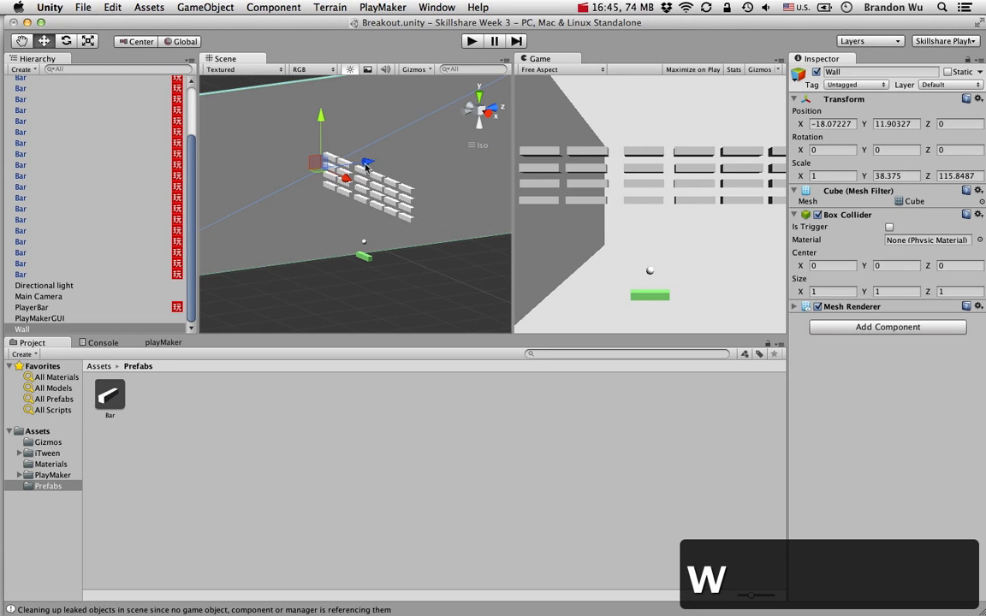
pyautogui.moveTo(366, 167); pyautogui.dragTo(558, 143)
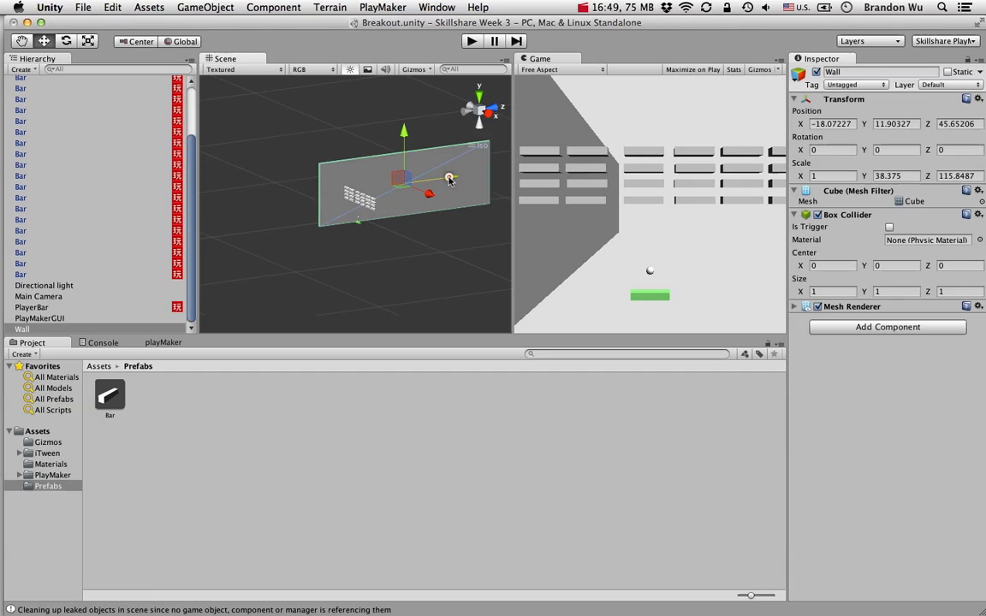
pyautogui.moveTo(449, 178); pyautogui.dragTo(447, 180)
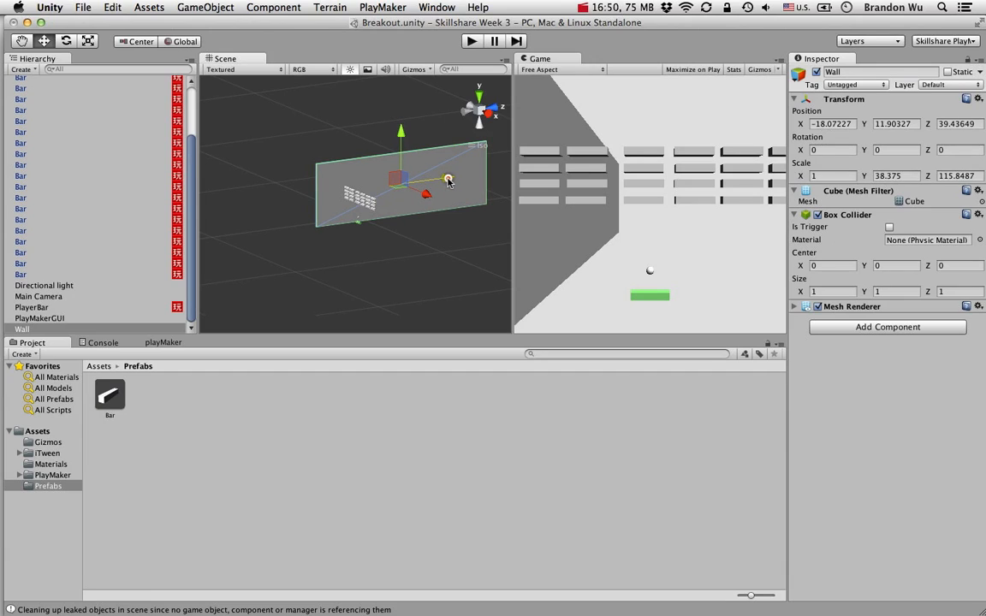
# - Duplicate the Wall, move the copy along X to about 21.9 on the opposite side of the bars, and save the scene
pyautogui.click(466, 111)
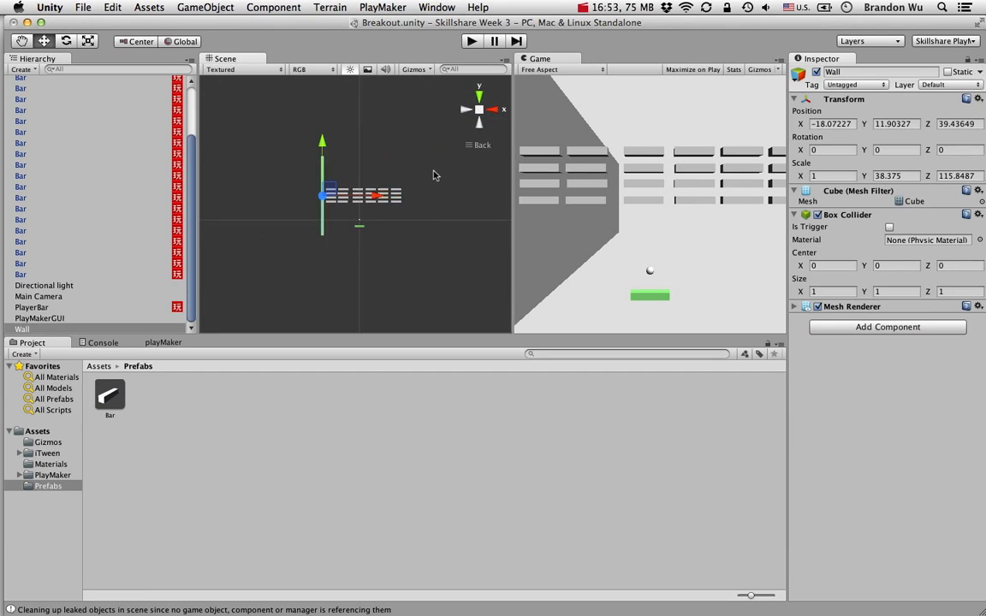
pyautogui.scroll(5, 434, 174)
pyautogui.press('super+d')
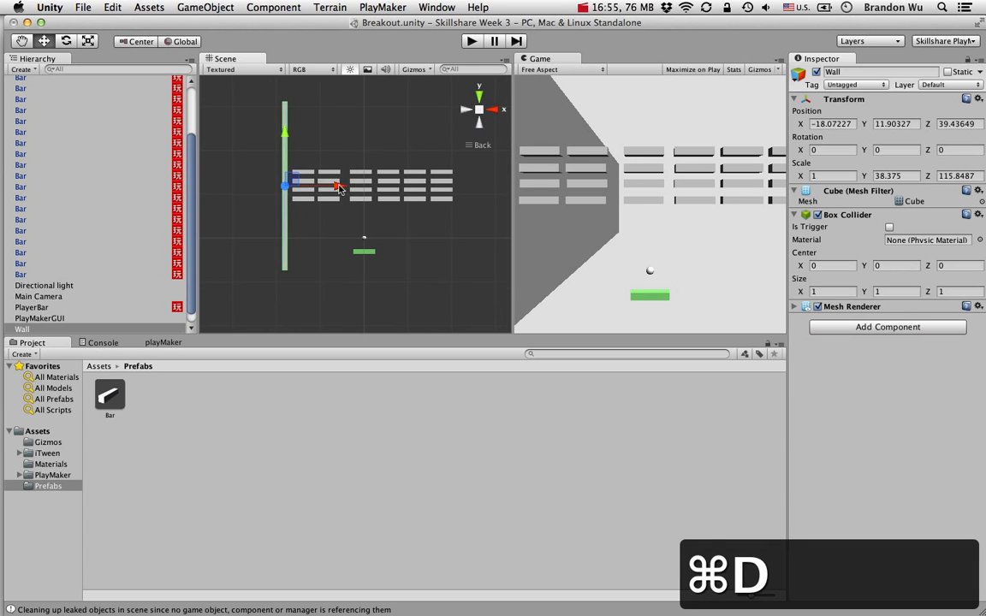
pyautogui.moveTo(339, 188); pyautogui.dragTo(528, 185)
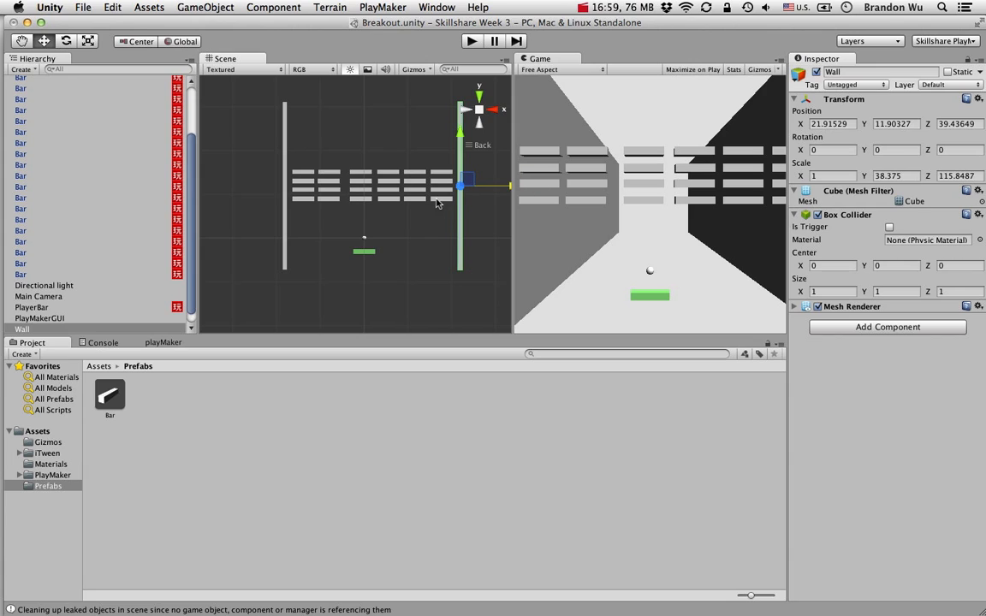
pyautogui.press('super+s')
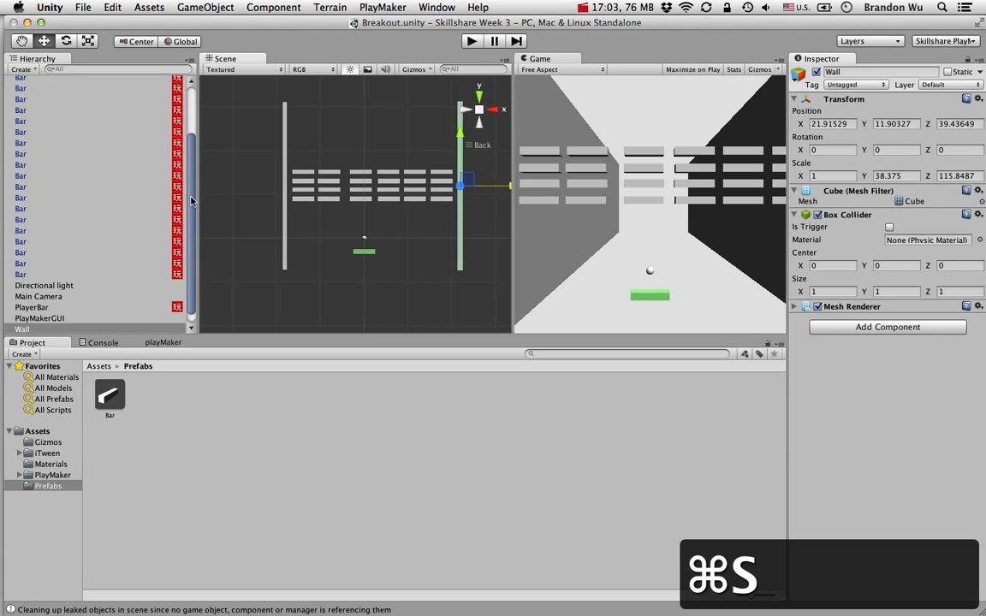
# - Play-test the scene, steering the PlayerBar left to bounce the ball toward the left wall
pyautogui.scroll(-1, 190, 200)
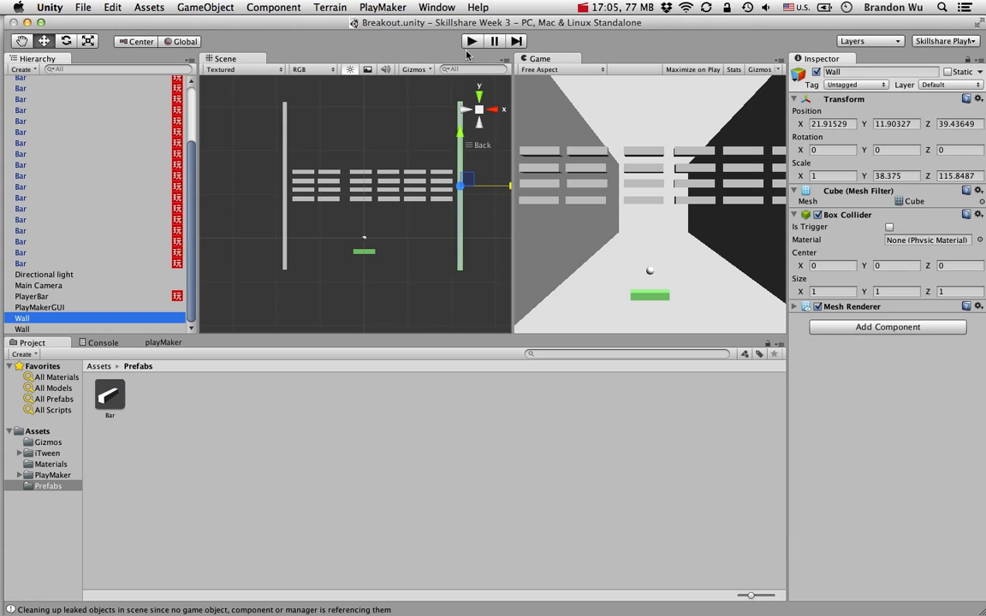
pyautogui.click(470, 43)
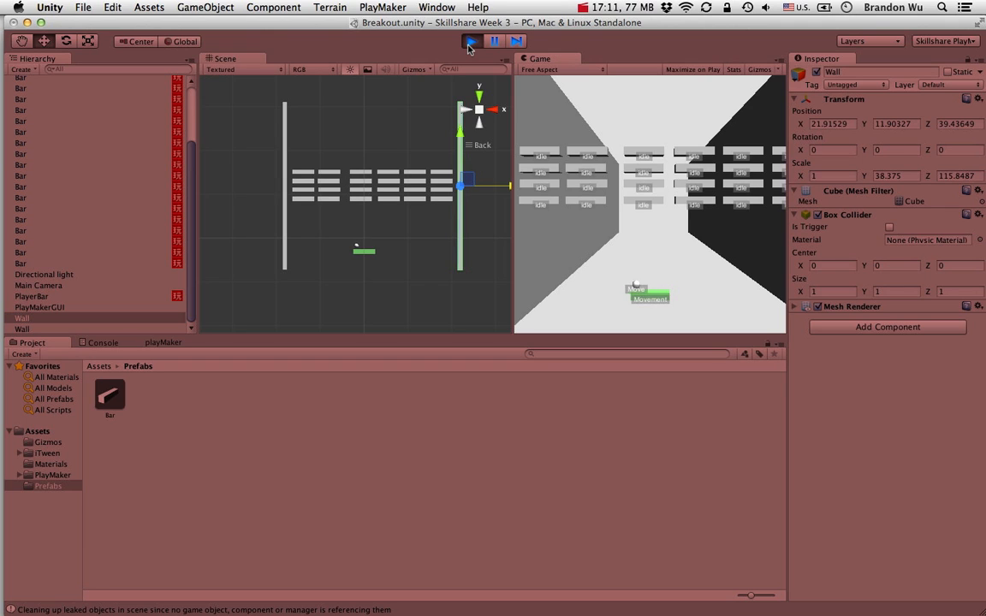
pyautogui.press('Left')
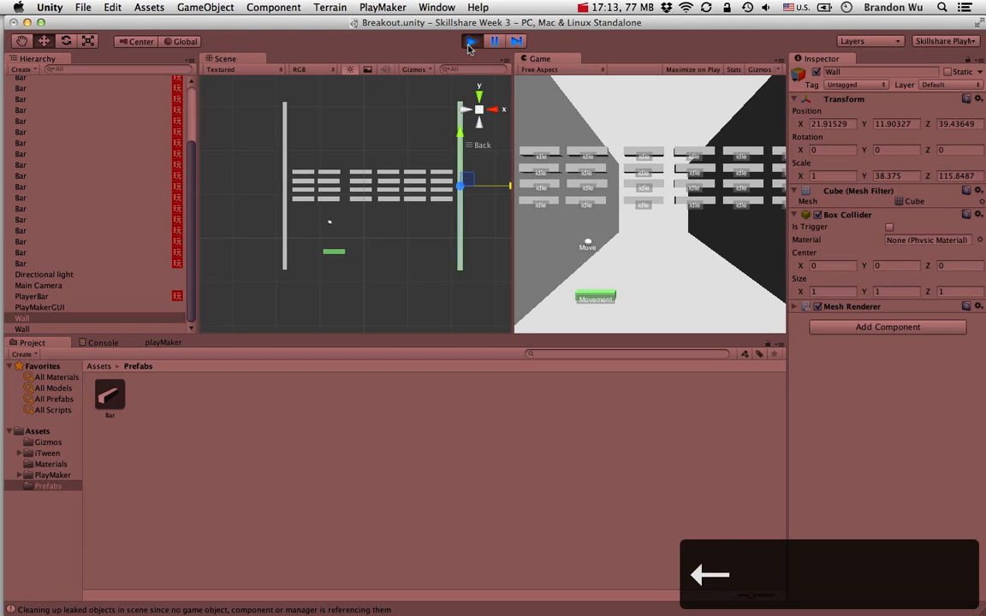
pyautogui.press('Left')
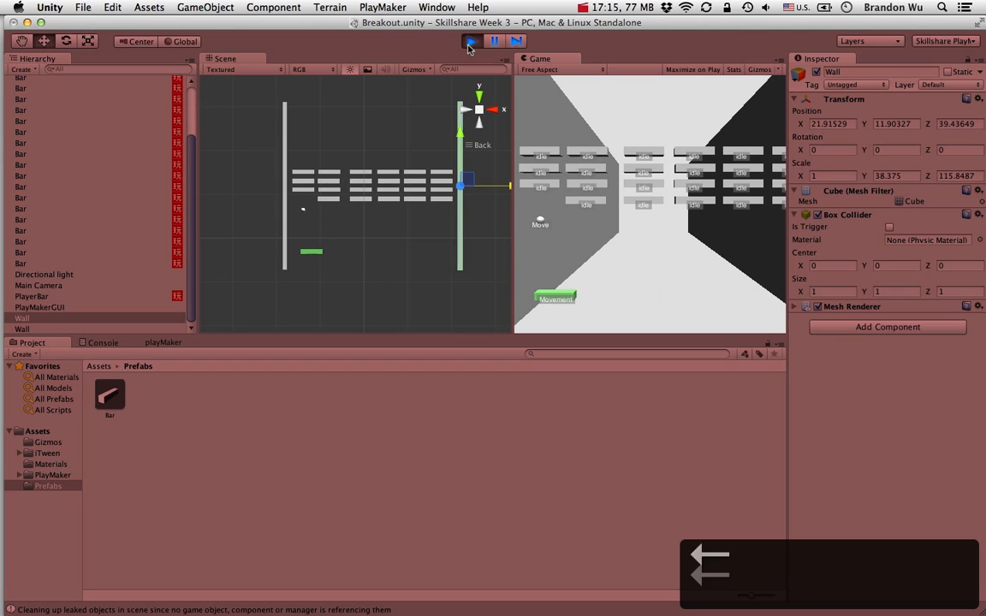
pyautogui.press('Left')
pyautogui.press('Left')
pyautogui.press('Right')
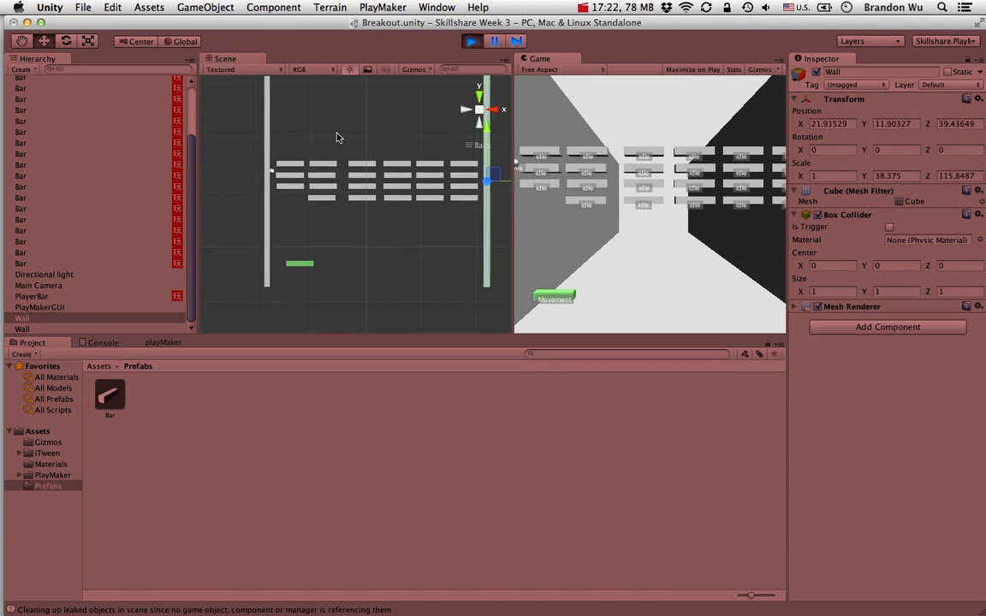
# - Examine up close in the Scene view how the ball behaves against the left wall, and stop the game
pyautogui.scroll(2, 336, 137)
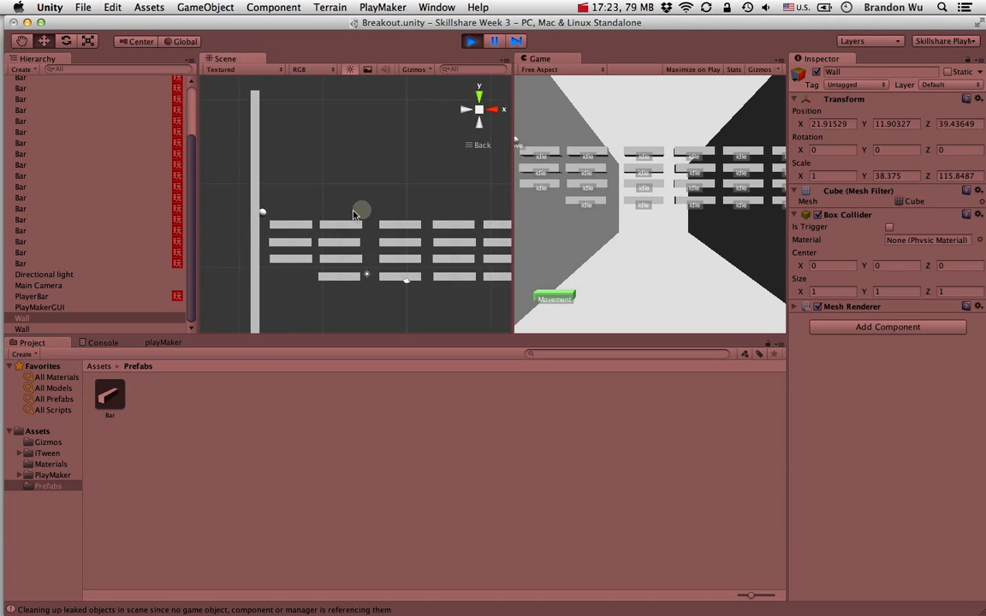
pyautogui.moveTo(361, 212); pyautogui.dragTo(336, 211, button='middle')
pyautogui.scroll(1, 335, 209)
pyautogui.moveTo(328, 163); pyautogui.dragTo(330, 204, button='middle')
pyautogui.scroll(1, 329, 204)
pyautogui.scroll(3, 328, 205)
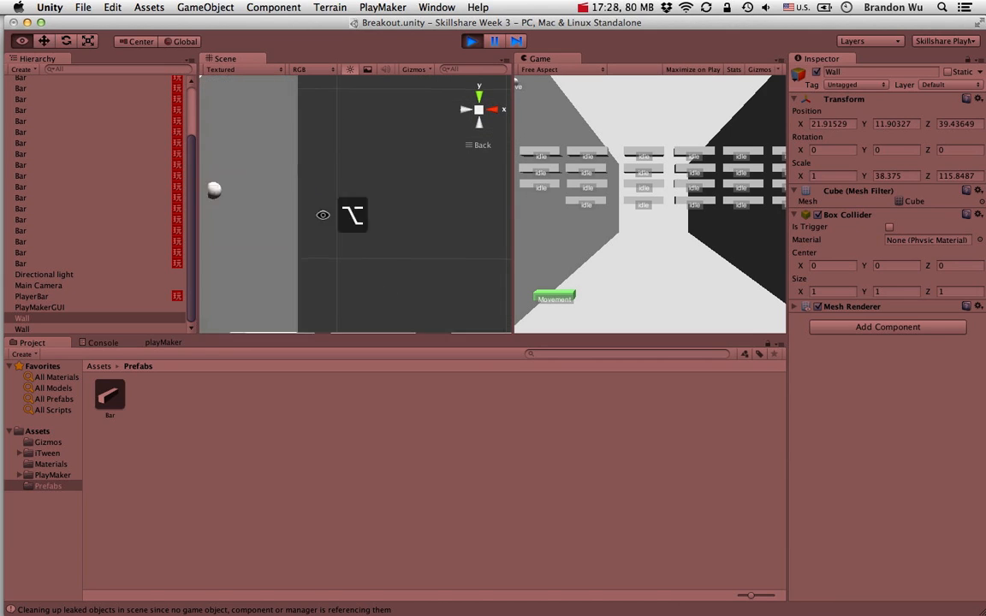
pyautogui.keyDown('alt'); pyautogui.moveTo(322, 215); pyautogui.dragTo(331, 174); pyautogui.keyUp('alt')
pyautogui.scroll(-5, 260, 230)
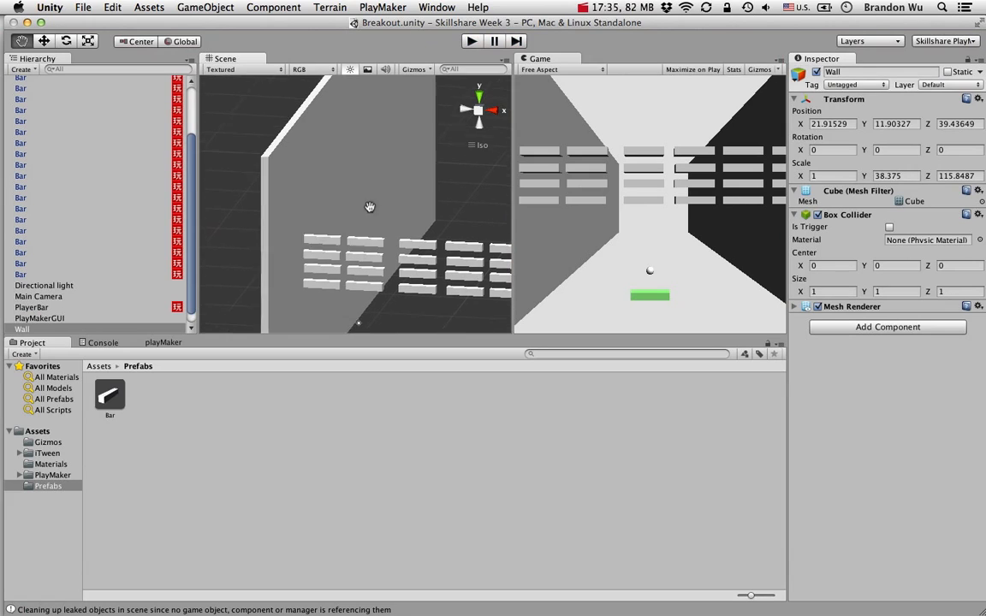
# - Run the game again with both walls in view and steer the PlayerBar left and right to return the ball
pyautogui.keyDown('alt'); pyautogui.moveTo(342, 214); pyautogui.dragTo(303, 111); pyautogui.keyUp('alt')
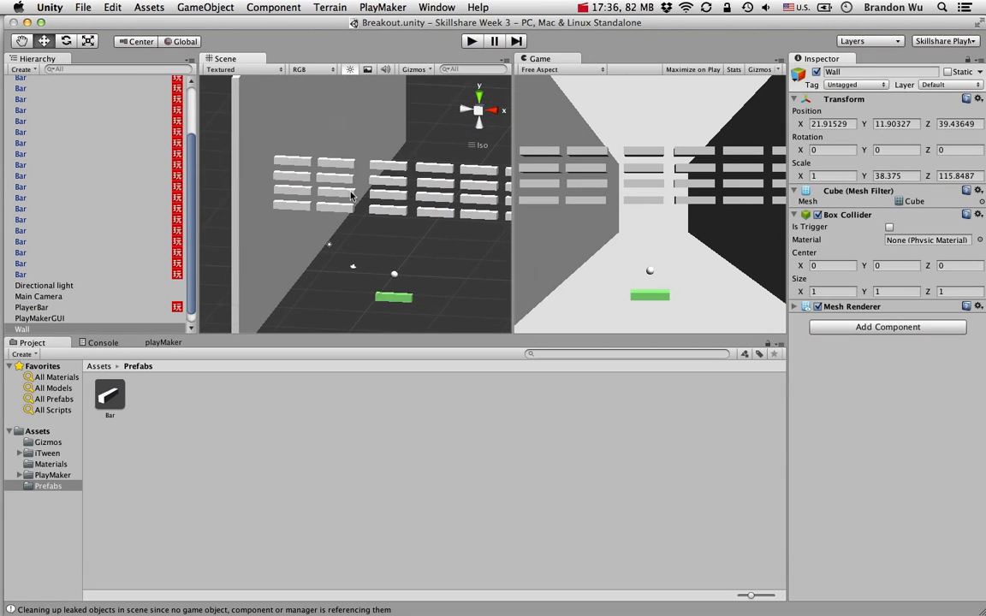
pyautogui.keyDown('alt'); pyautogui.moveTo(318, 177); pyautogui.dragTo(352, 199); pyautogui.keyUp('alt')
pyautogui.scroll(-3, 352, 199)
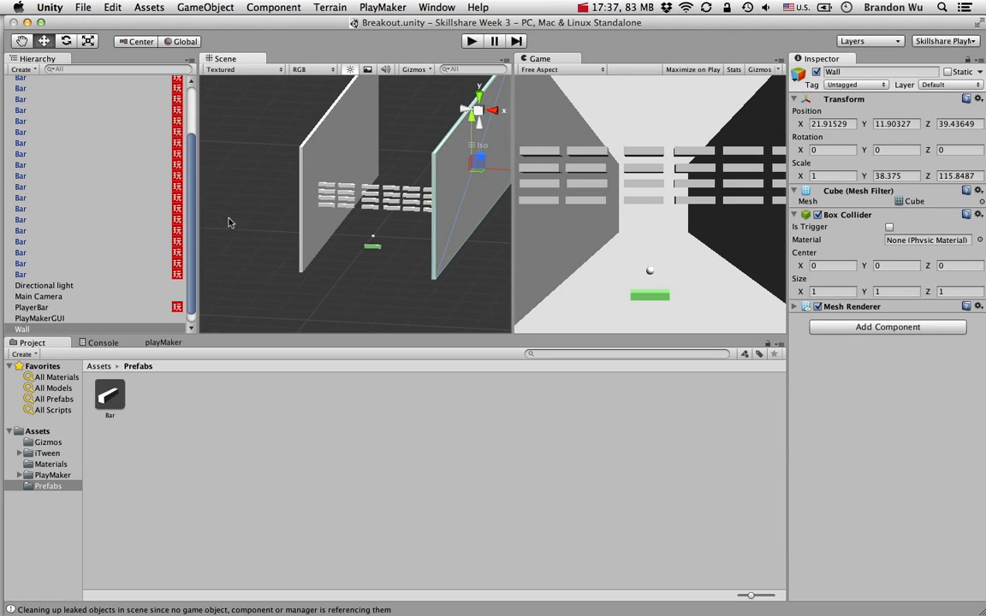
pyautogui.click(472, 41)
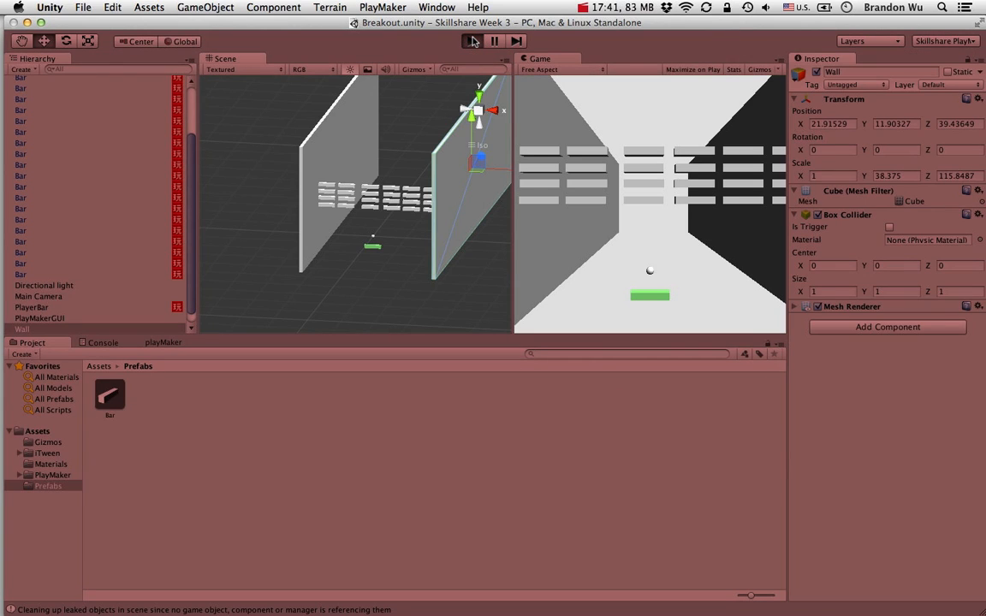
pyautogui.press('Left')
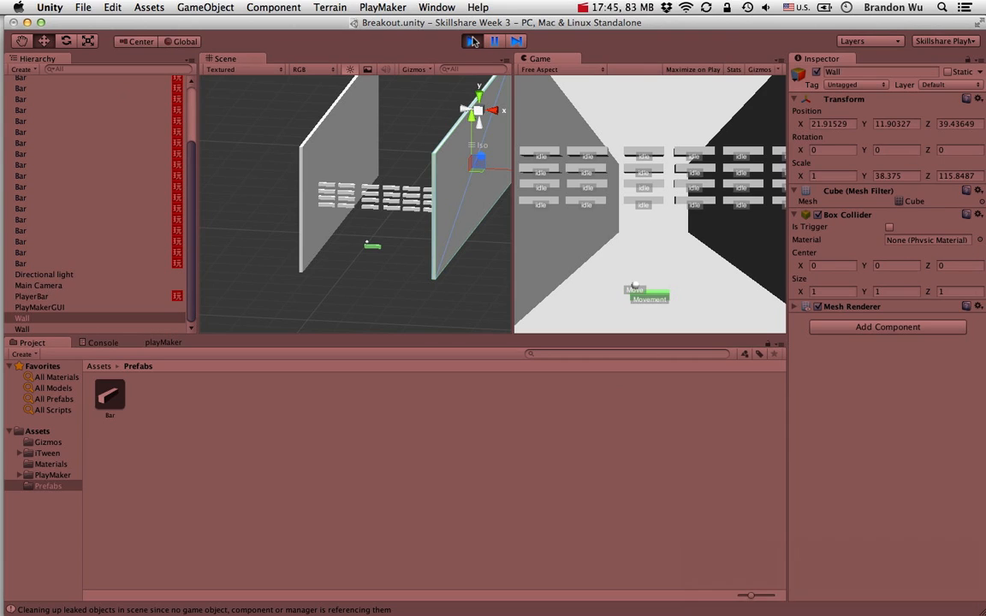
pyautogui.press('Left')
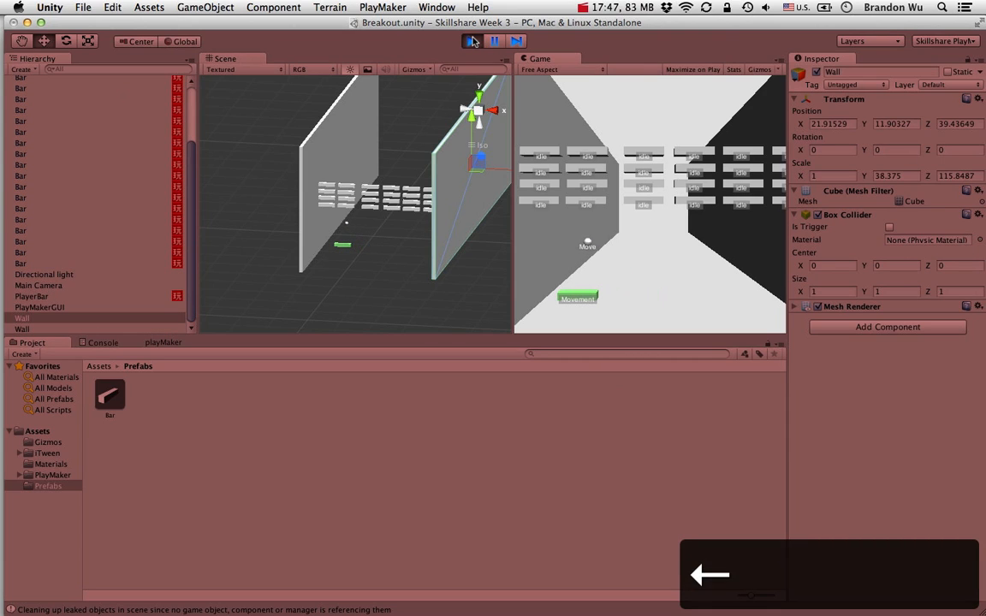
pyautogui.press('Right')
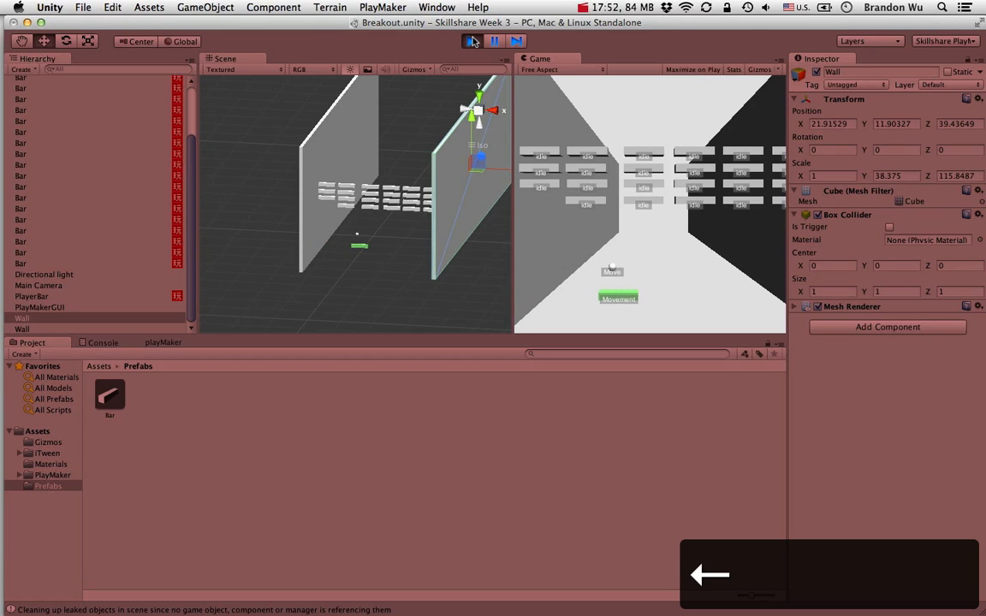
pyautogui.press('Right')
pyautogui.press('Right')
pyautogui.press('Left')
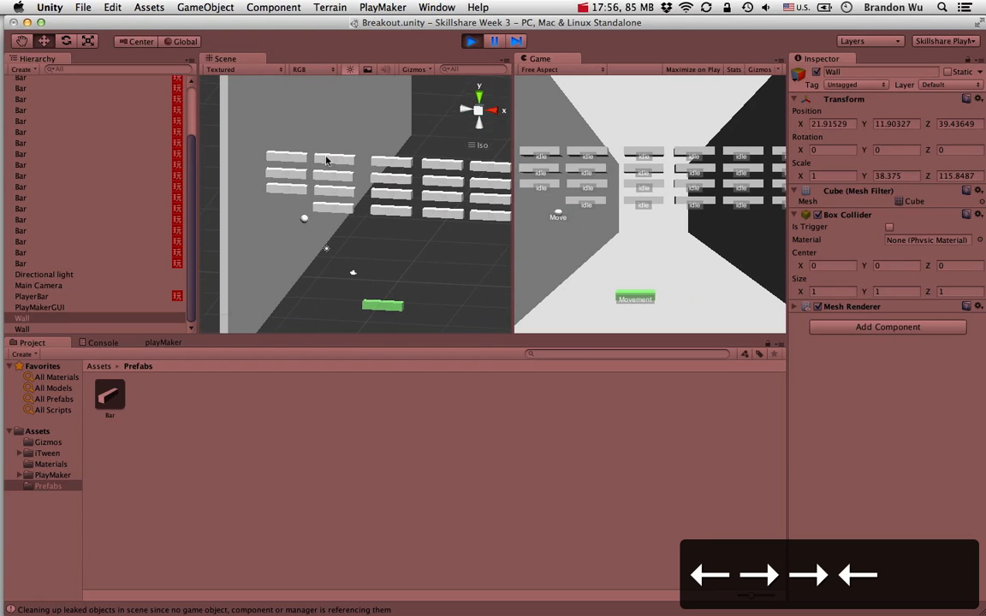
# - Follow the ball through the bars and along the left wall in the Scene view, steering the PlayerBar left to return it
pyautogui.moveTo(305, 172); pyautogui.dragTo(375, 126, button='middle')
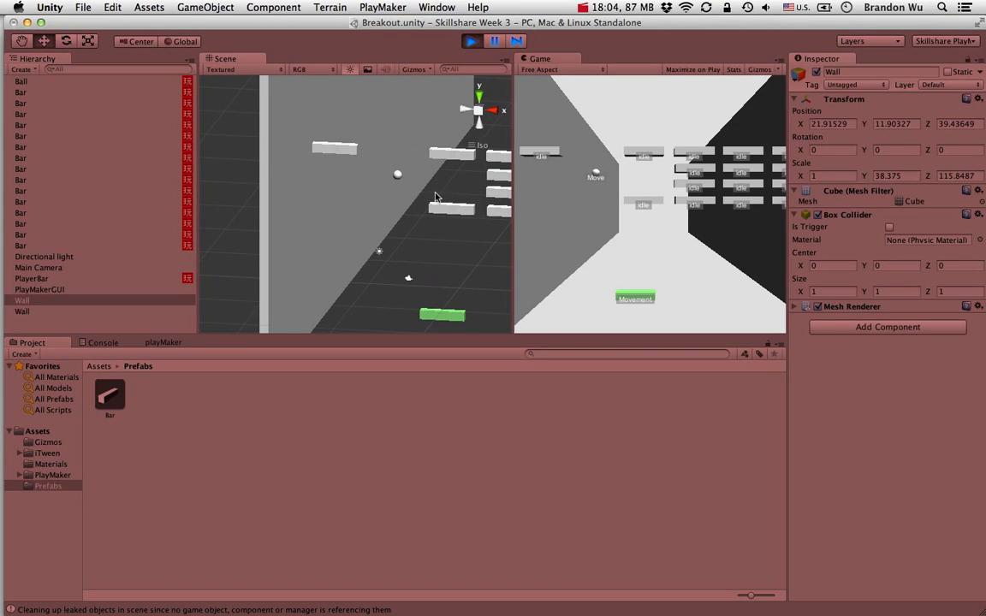
pyautogui.moveTo(407, 211); pyautogui.dragTo(495, 169, button='middle')
pyautogui.keyDown('alt'); pyautogui.moveTo(432, 249); pyautogui.dragTo(469, 198); pyautogui.keyUp('alt')
pyautogui.keyDown('alt'); pyautogui.moveTo(469, 198); pyautogui.dragTo(454, 204); pyautogui.keyUp('alt')
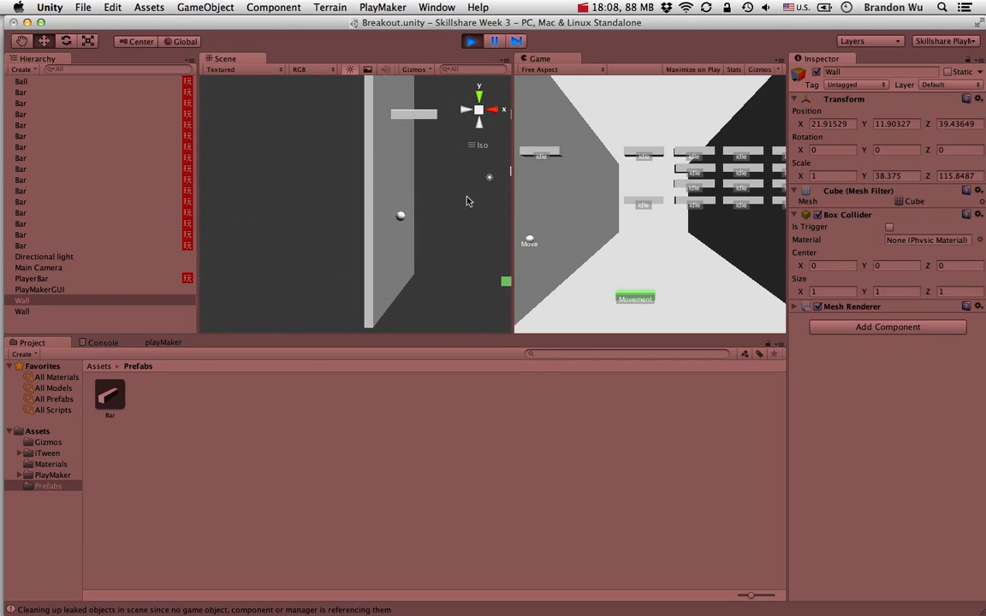
pyautogui.moveTo(459, 194); pyautogui.dragTo(361, 240, button='middle')
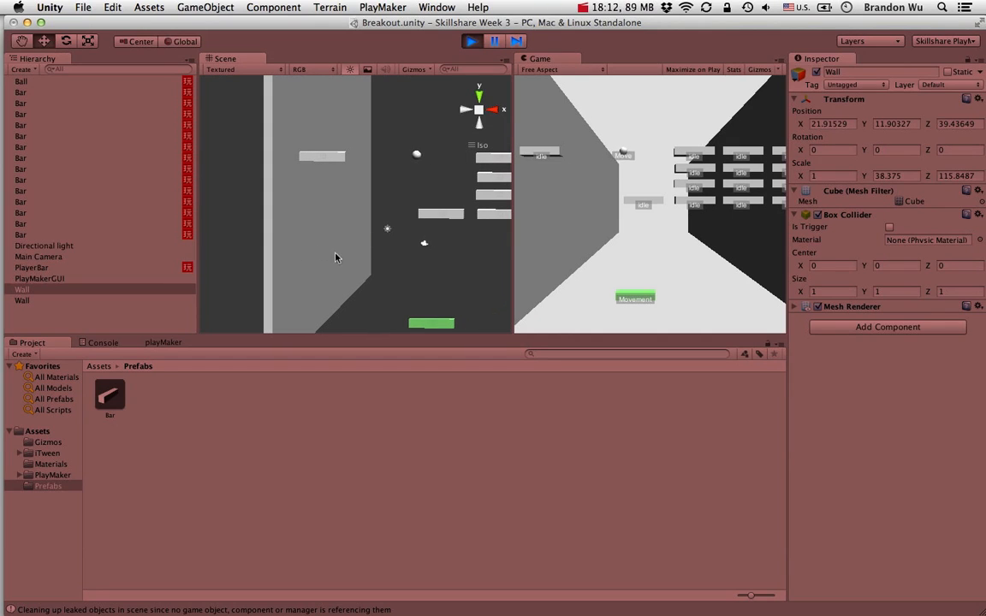
pyautogui.moveTo(411, 227); pyautogui.dragTo(402, 223)
pyautogui.moveTo(403, 224); pyautogui.dragTo(322, 220, button='middle')
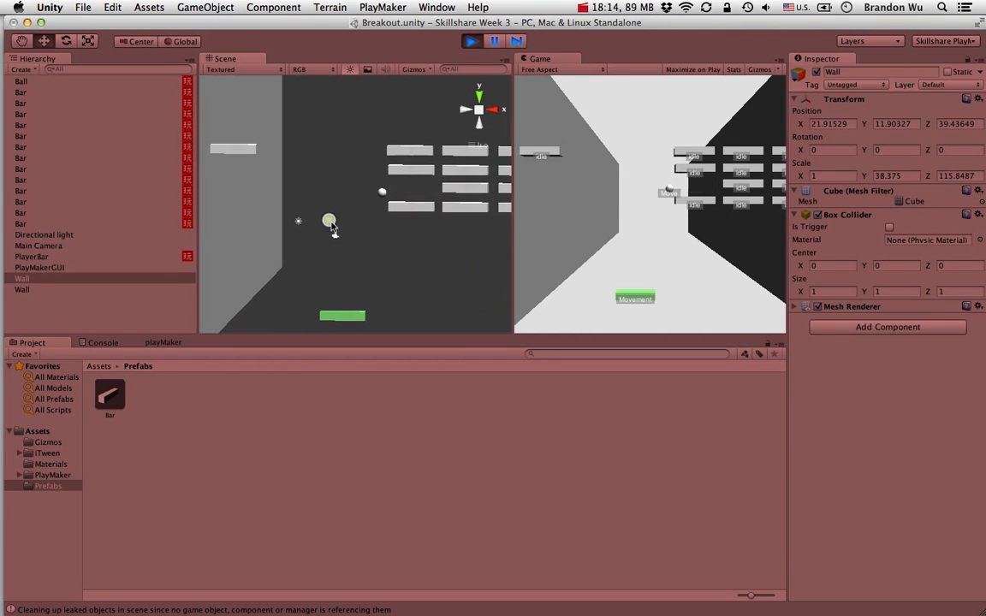
pyautogui.press('Left')
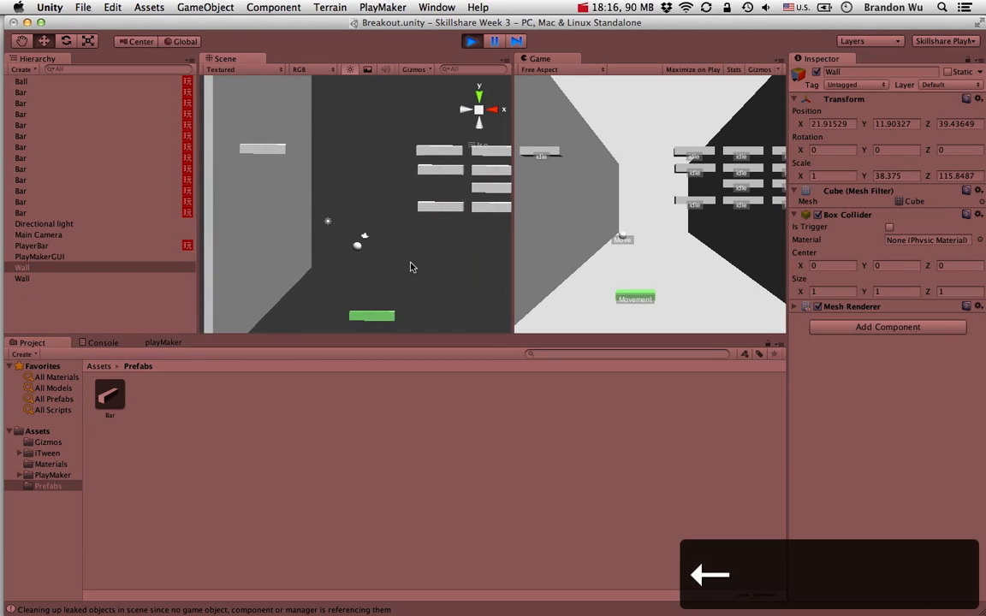
pyautogui.press('Left')
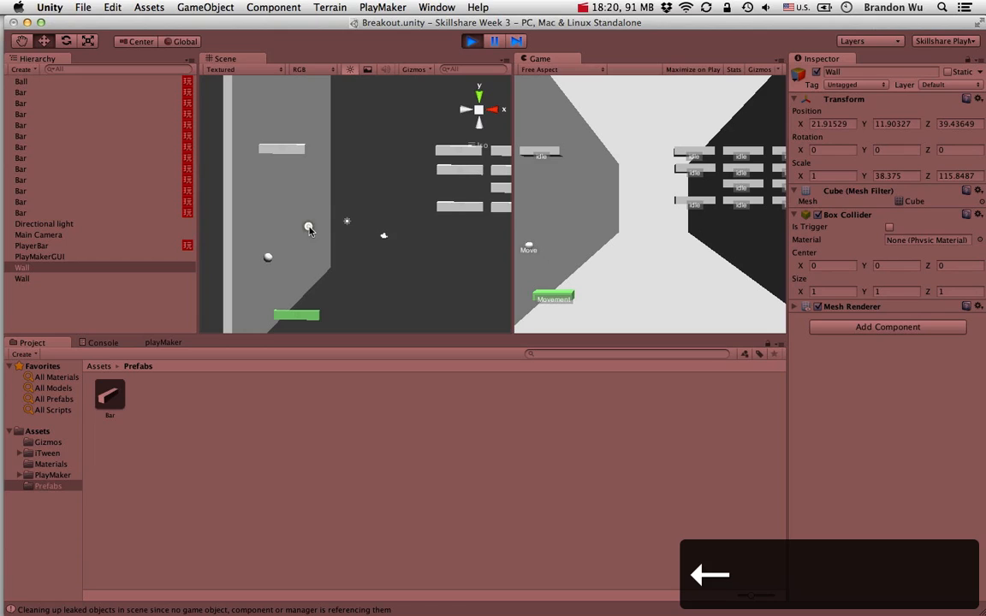
pyautogui.moveTo(310, 227); pyautogui.dragTo(354, 232, button='middle')
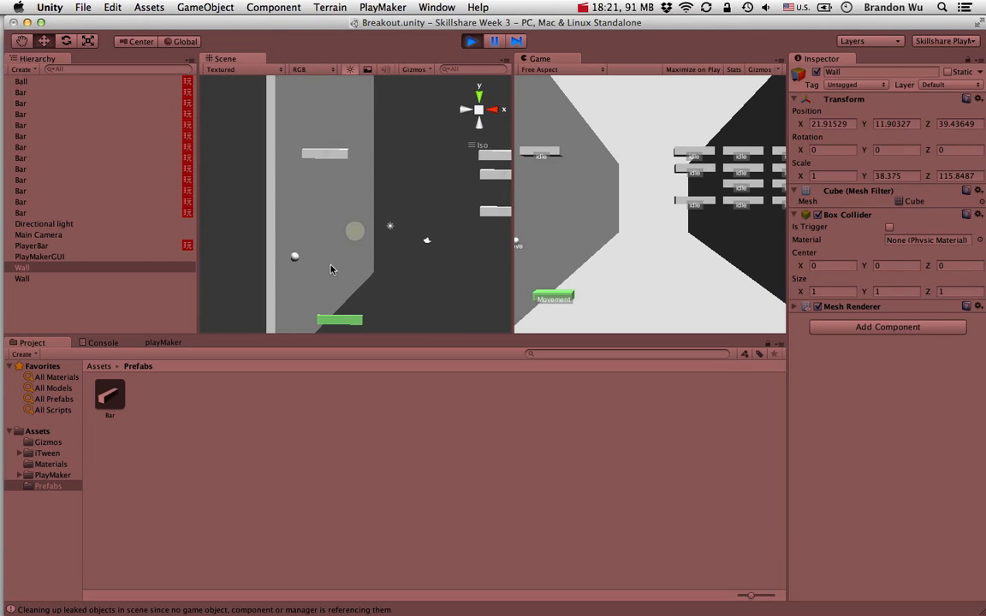
# - Pause the running game and examine the ball's position beside the left wall from an angle in the Scene view
pyautogui.click(495, 42)
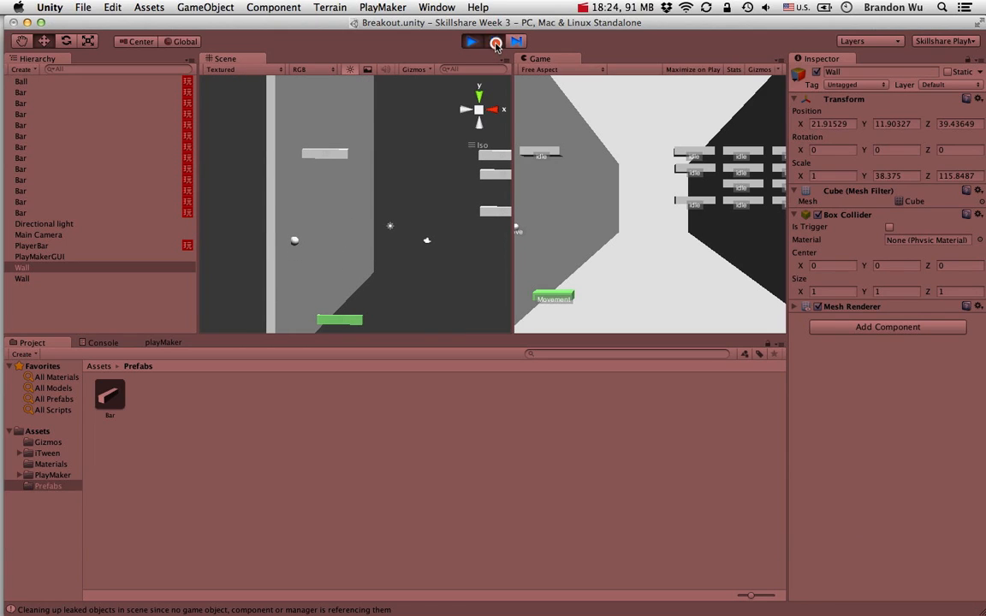
pyautogui.moveTo(359, 221); pyautogui.dragTo(401, 161, button='middle')
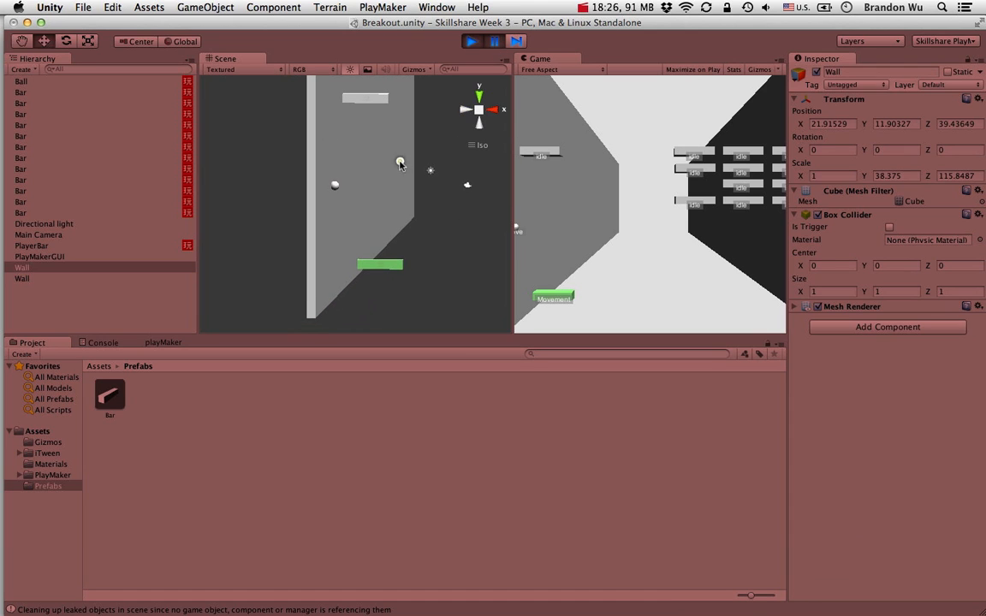
pyautogui.keyDown('alt'); pyautogui.moveTo(444, 220); pyautogui.dragTo(394, 224); pyautogui.keyUp('alt')
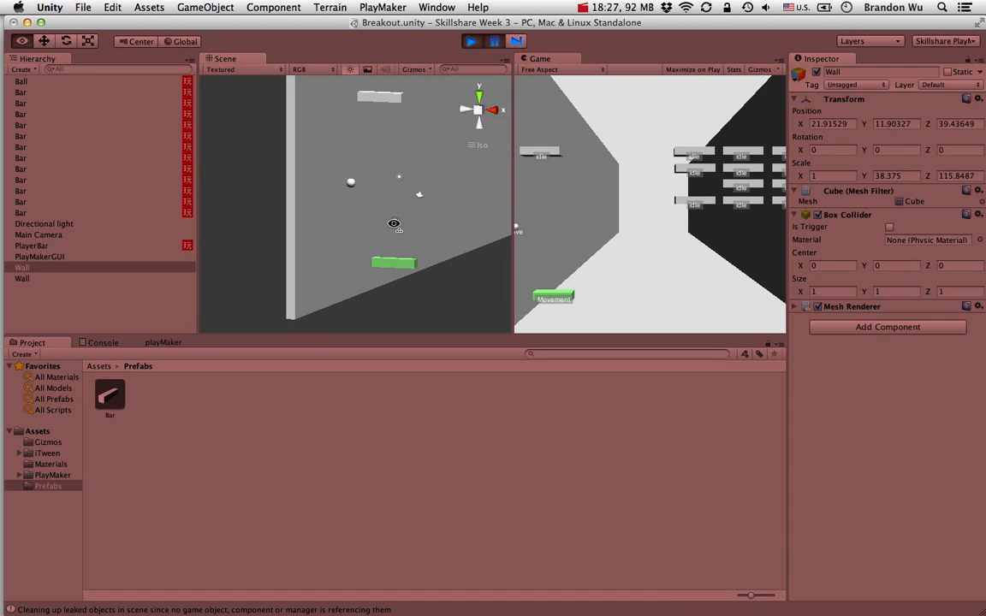
# - Open the Ball's FSM in the playMaker editor and review the Translate action settings of its Move state
pyautogui.click(352, 183)
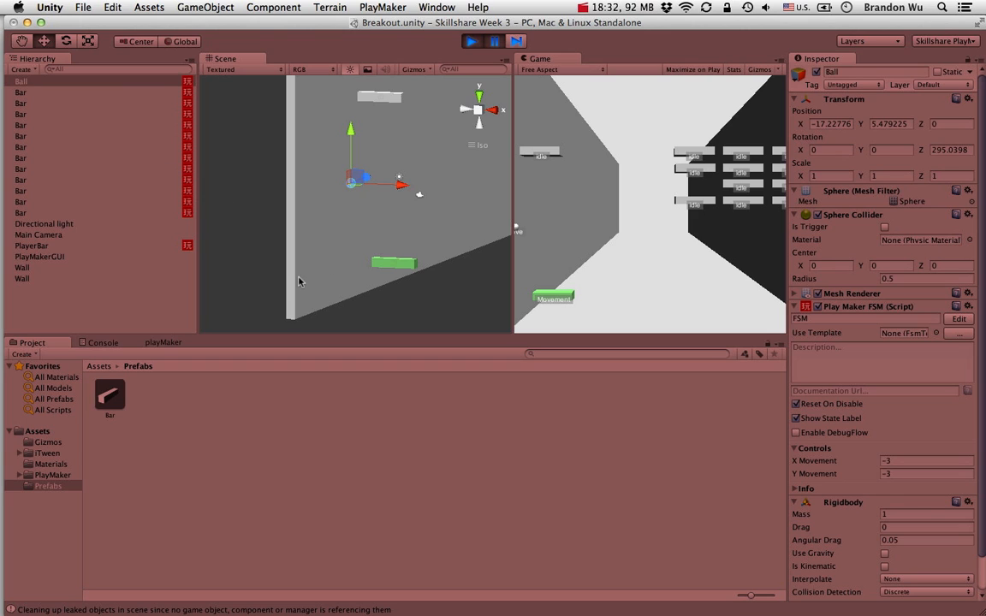
pyautogui.click(162, 344)
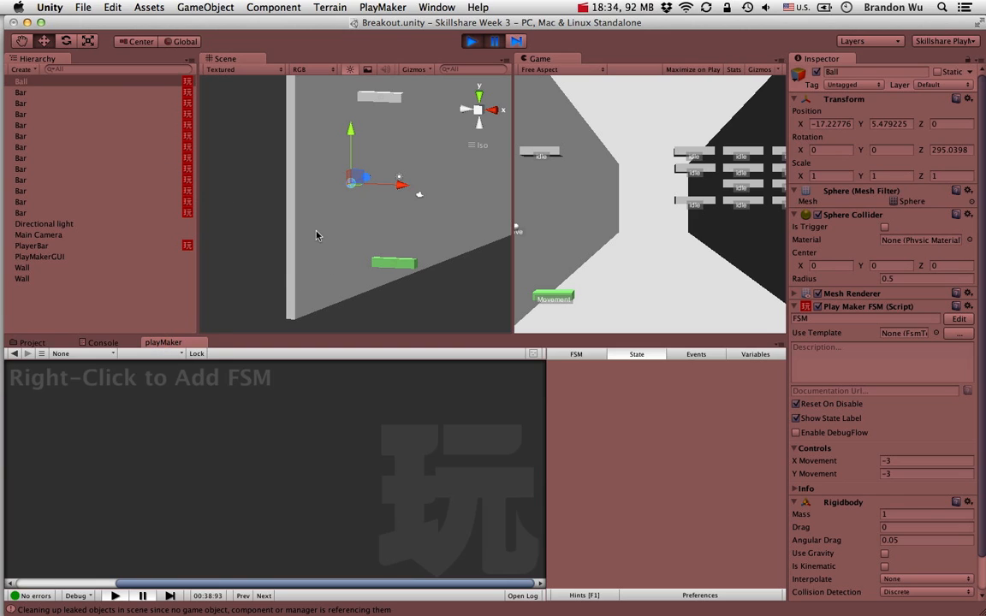
pyautogui.click(126, 92)
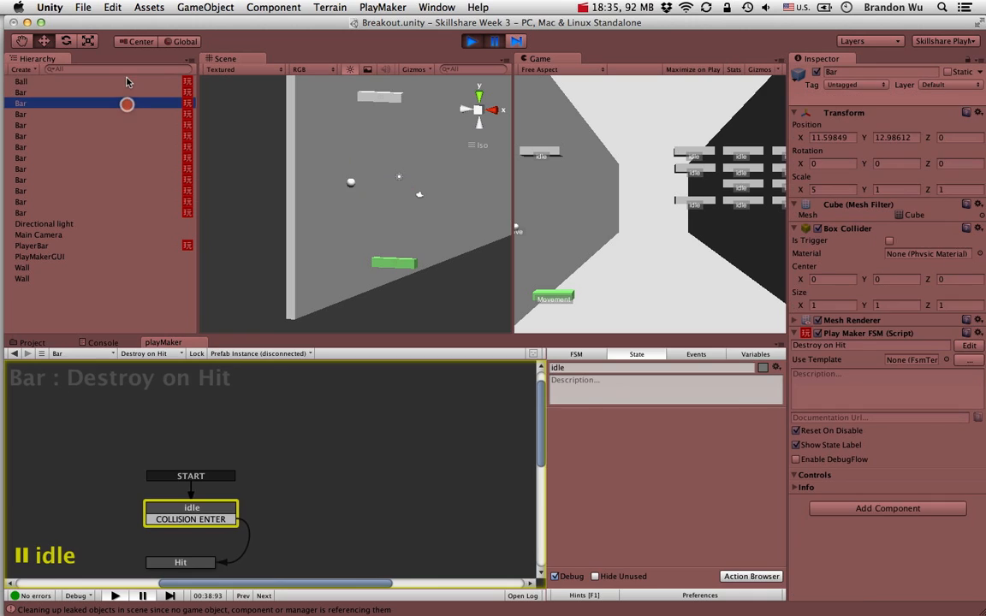
pyautogui.click(126, 82)
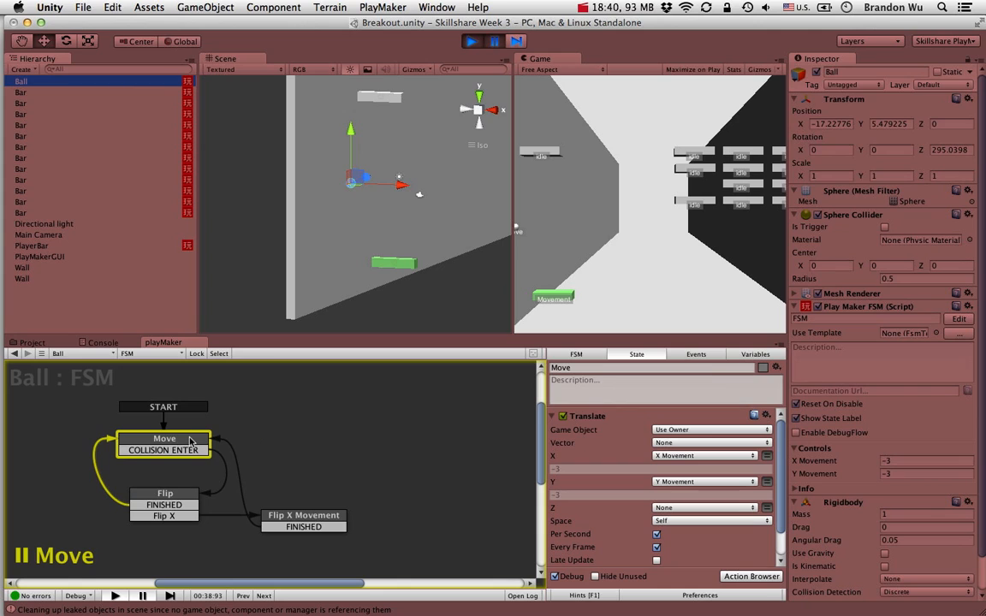
pyautogui.click(190, 440)
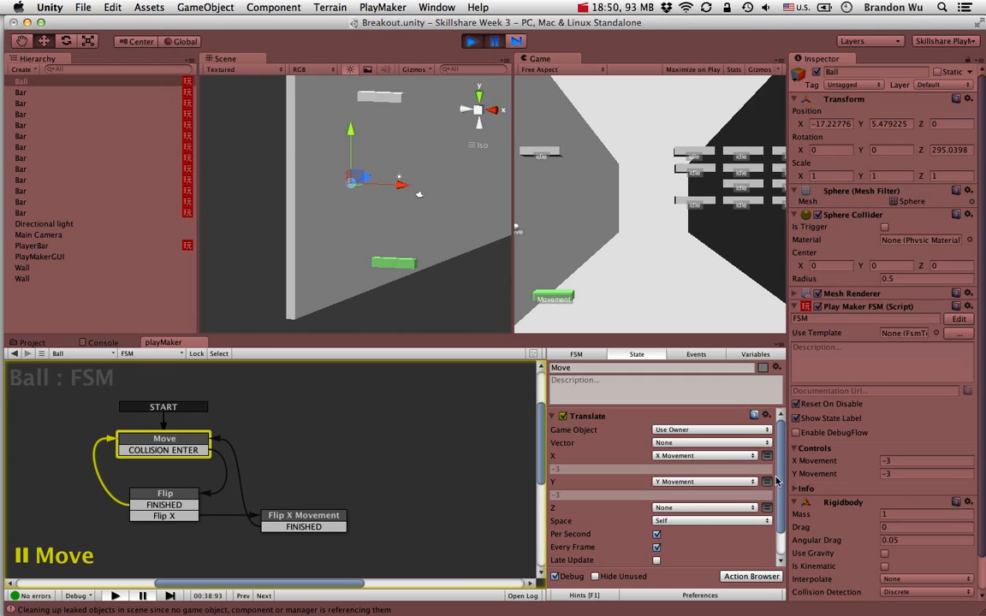
pyautogui.scroll(-2, 781, 471)
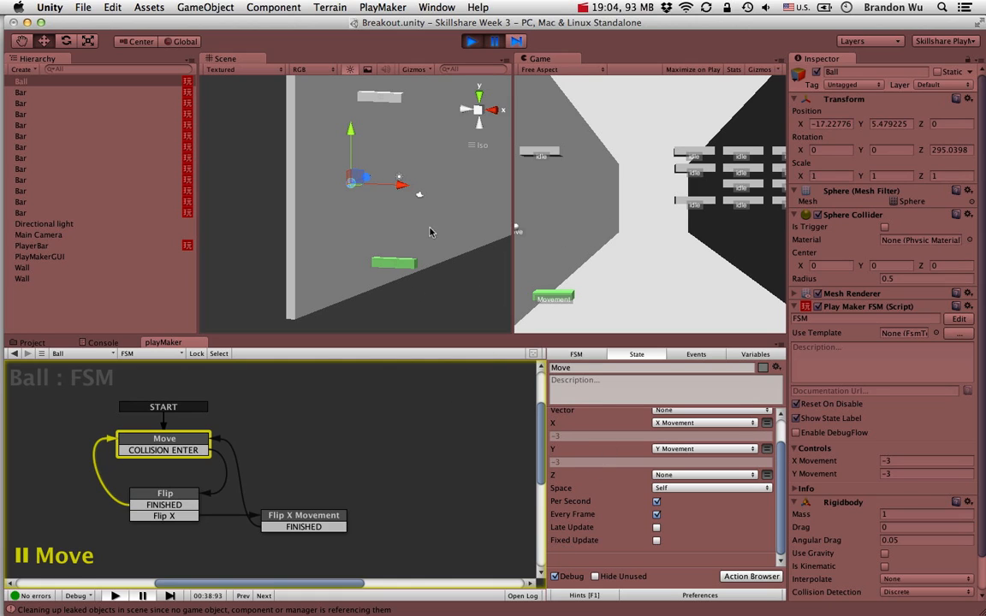
# - Examine the paused ball up close in the Scene view, and its placement relative to both side walls and the bars
pyautogui.keyDown('alt'); pyautogui.moveTo(387, 205); pyautogui.dragTo(413, 177); pyautogui.keyUp('alt')
pyautogui.scroll(6, 413, 178)
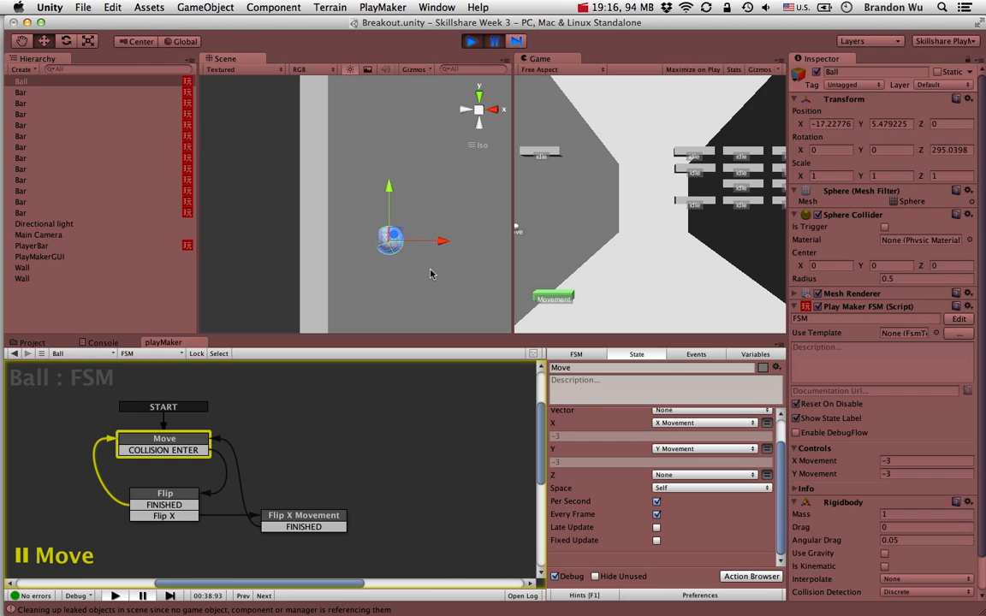
pyautogui.scroll(-8, 431, 274)
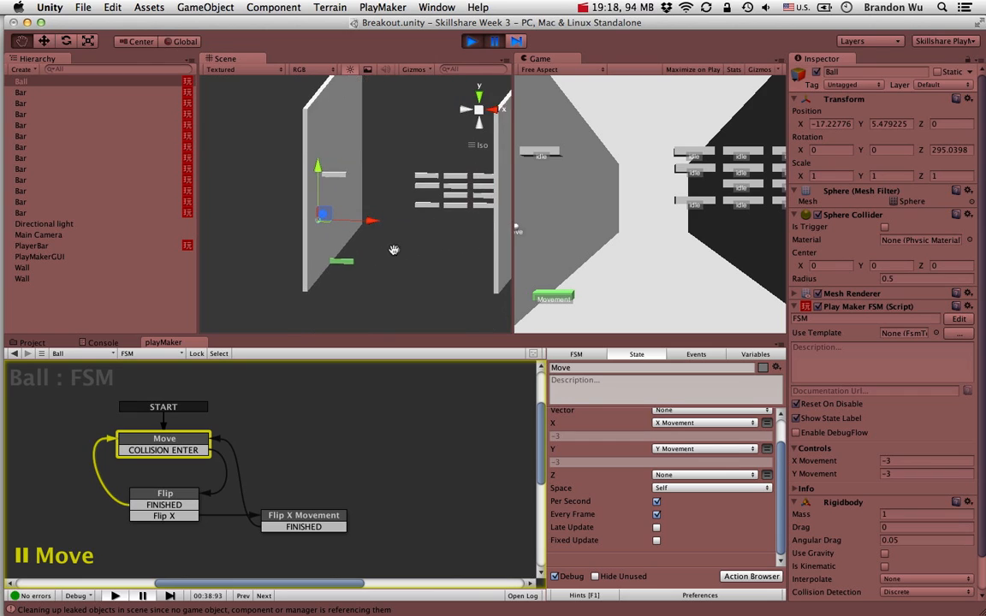
pyautogui.moveTo(394, 249); pyautogui.dragTo(350, 246)
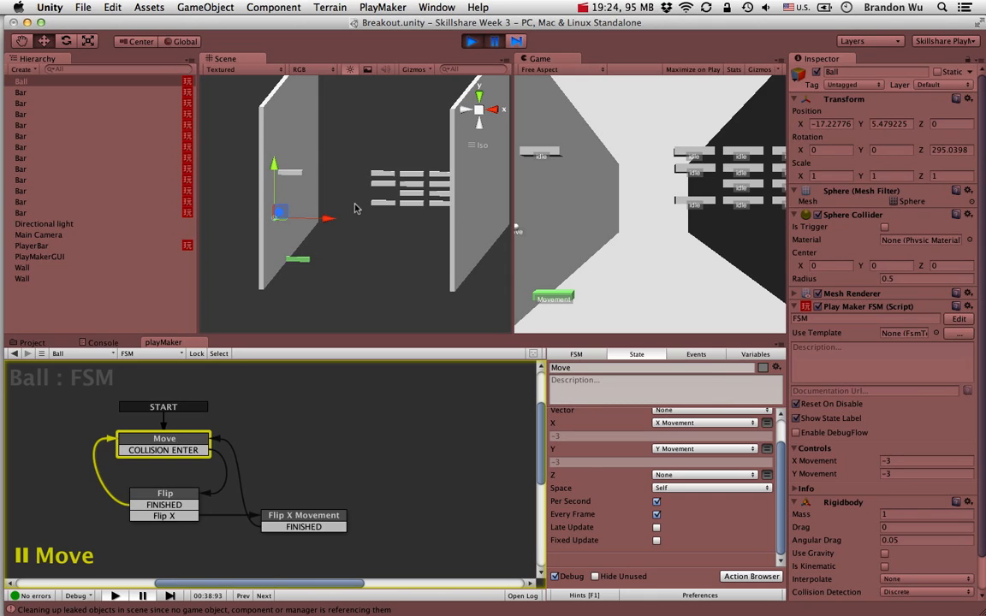
pyautogui.moveTo(443, 220); pyautogui.dragTo(407, 214, button='middle')
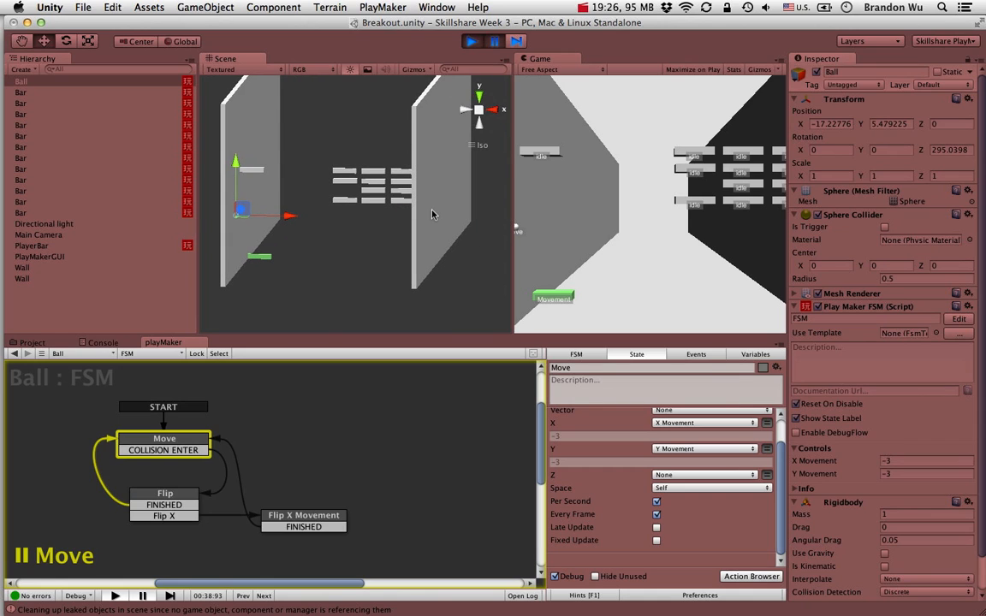